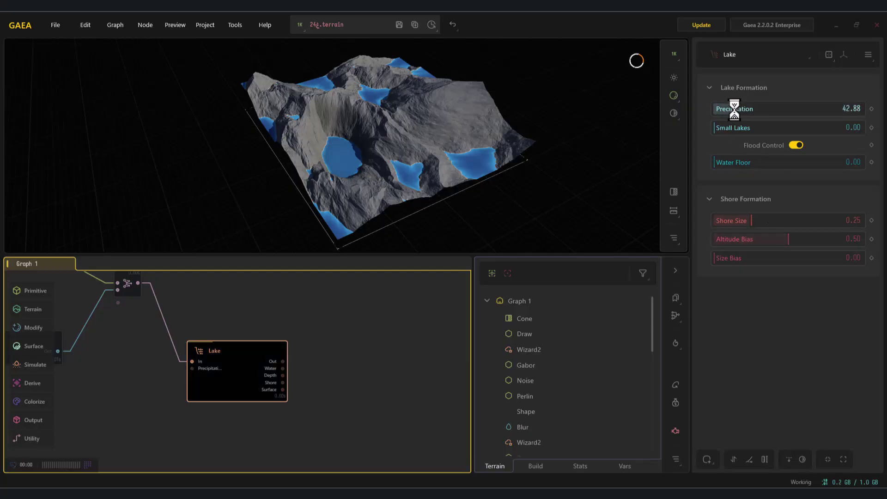
Lower the Lake precipitation to shrink the lakes and drop the WaveShine sun elevation
left_click_drag(739, 125, 813, 135)
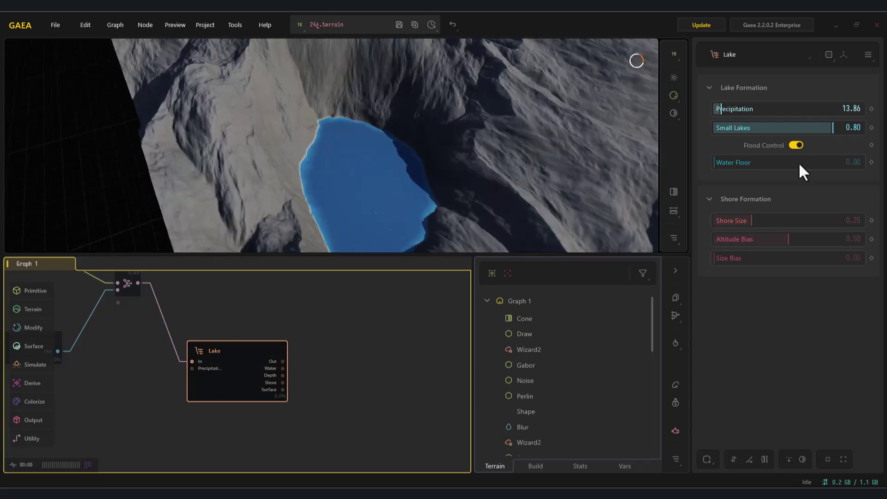
left_click(772, 224)
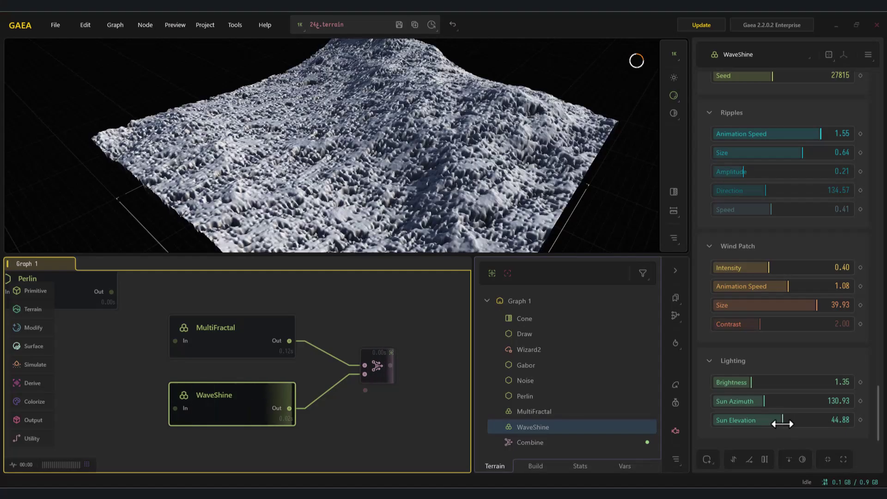
left_click_drag(781, 424, 775, 424)
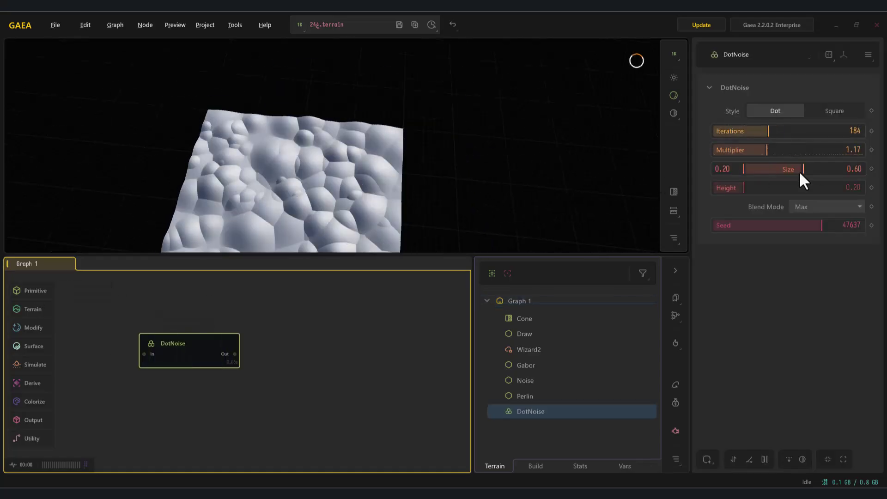
Make DotNoise square dots with Add blending, height about 0.51 and 143 iterations
left_click_drag(738, 173, 776, 192)
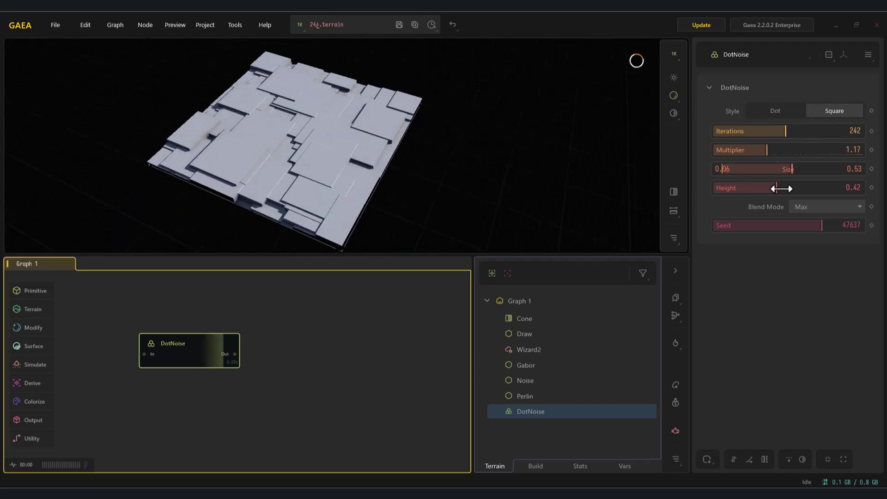
left_click(827, 207)
mouse_move(808, 190)
left_mouse_down()
mouse_move(862, 188)
mouse_move(795, 190)
left_mouse_up()
left_click(813, 218)
left_click_drag(785, 131, 756, 133)
scroll(389, 144, "up", 4)
left_click_drag(351, 138, 396, 142)
left_click_drag(804, 190, 790, 189)
left_click(826, 207)
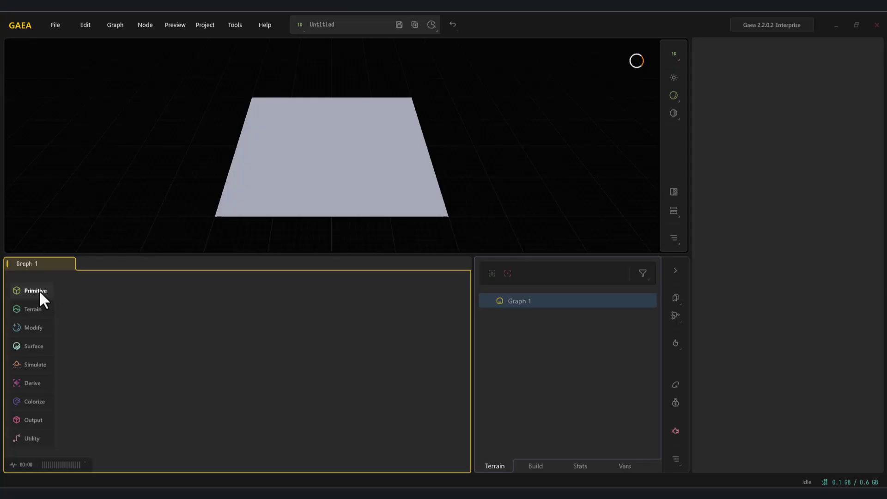
Add a Cone gradient node from Primitive > Gradient and reduce its Scale slider
mouse_move(39, 290)
mouse_move(91, 303)
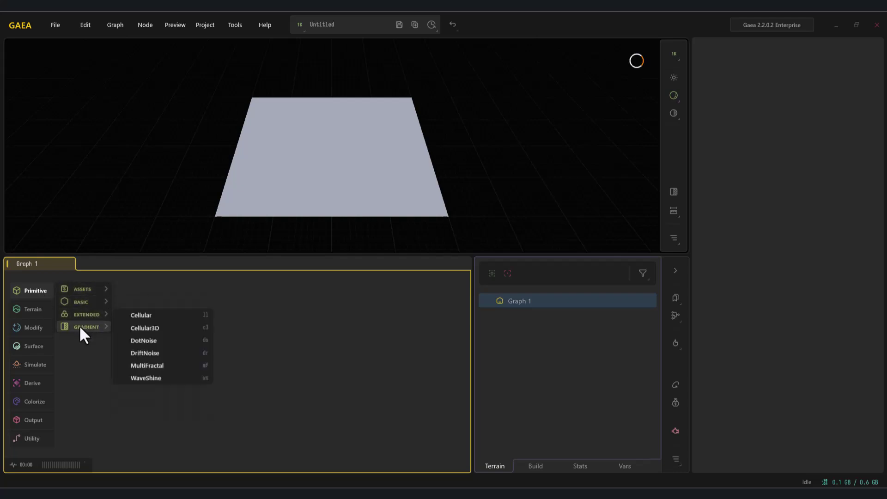
mouse_move(84, 327)
left_click(180, 328)
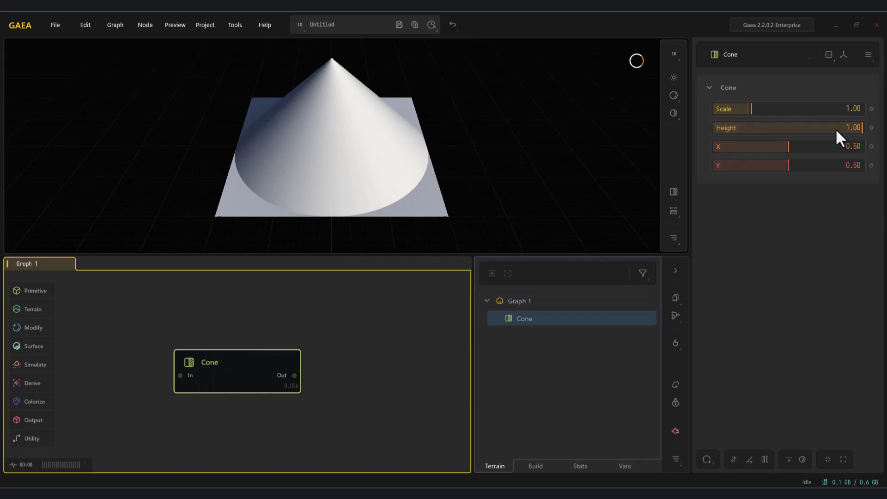
left_click_drag(760, 112, 739, 105)
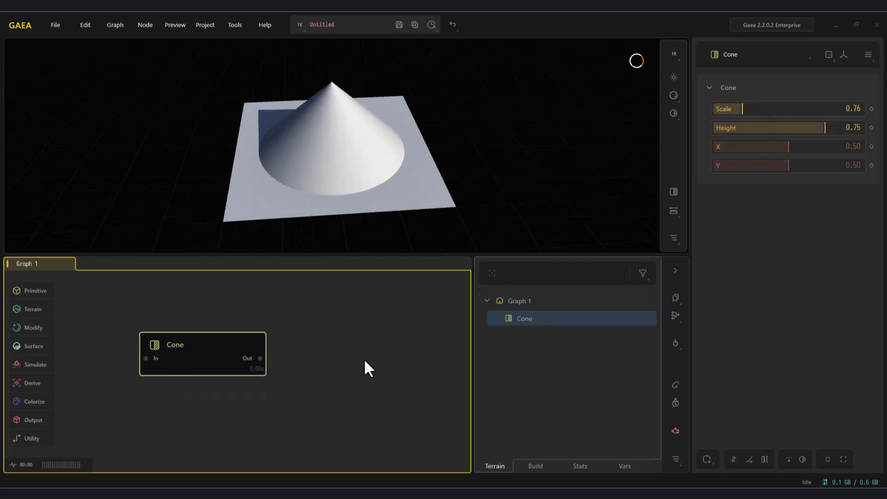
mouse_move(355, 353)
left_mouse_down()
mouse_move(342, 356)
mouse_move(359, 357)
left_mouse_up()
Place a Constant node right of the Cone, wire the Cone into it, and set Height to 0.75
mouse_move(37, 292)
mouse_move(95, 305)
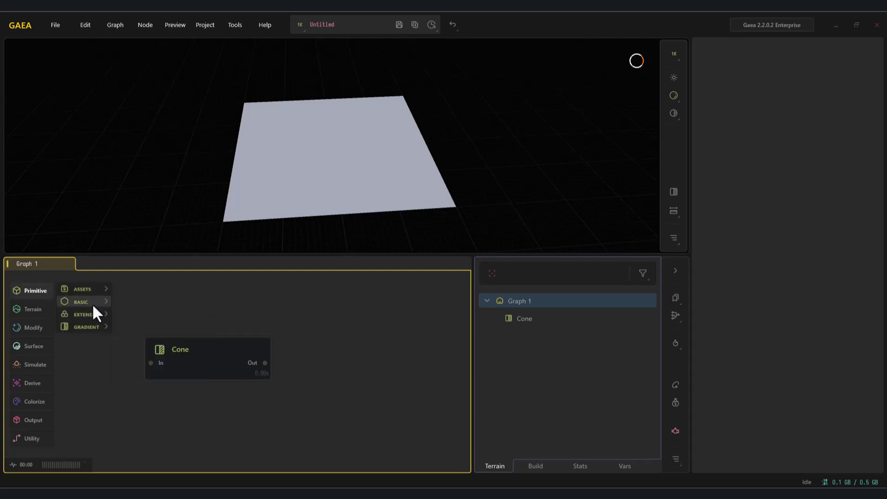
left_click_drag(139, 306, 362, 375)
left_click(237, 370)
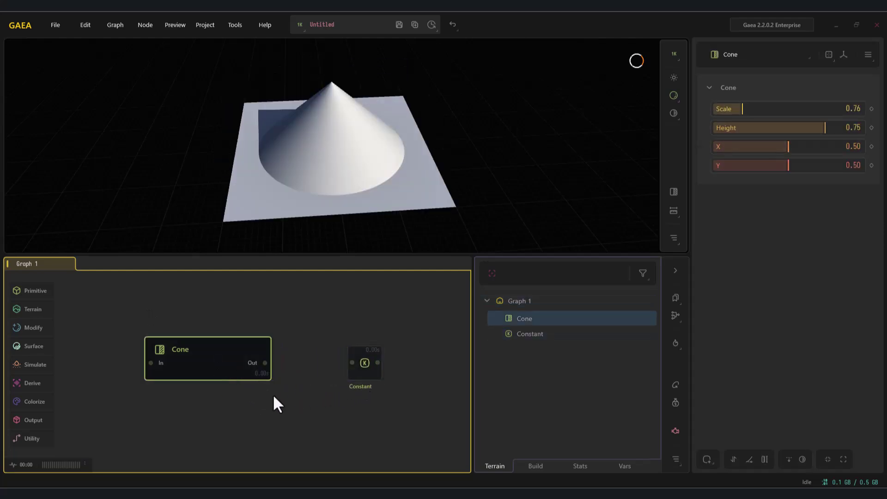
left_click_drag(265, 362, 353, 363)
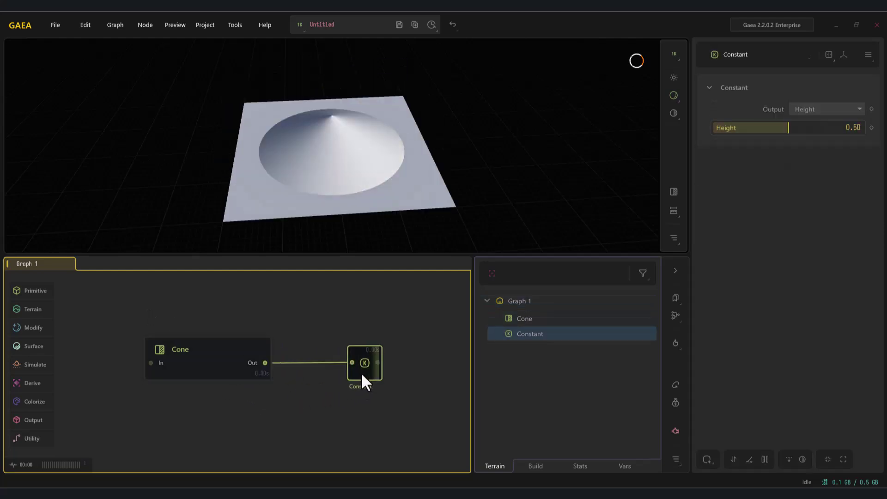
left_click_drag(814, 128, 785, 127)
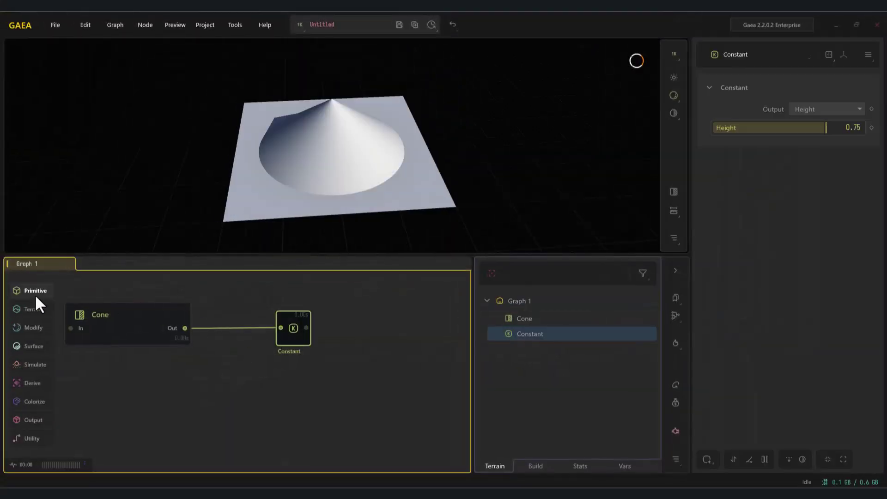
Add a Cracks node from Primitive > Basic, wired after the Constant
left_click(36, 296)
mouse_move(94, 304)
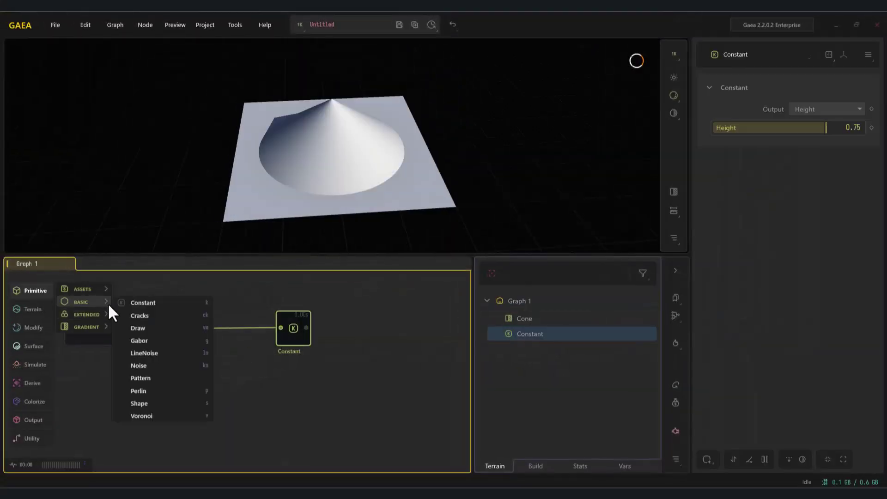
left_click(141, 316)
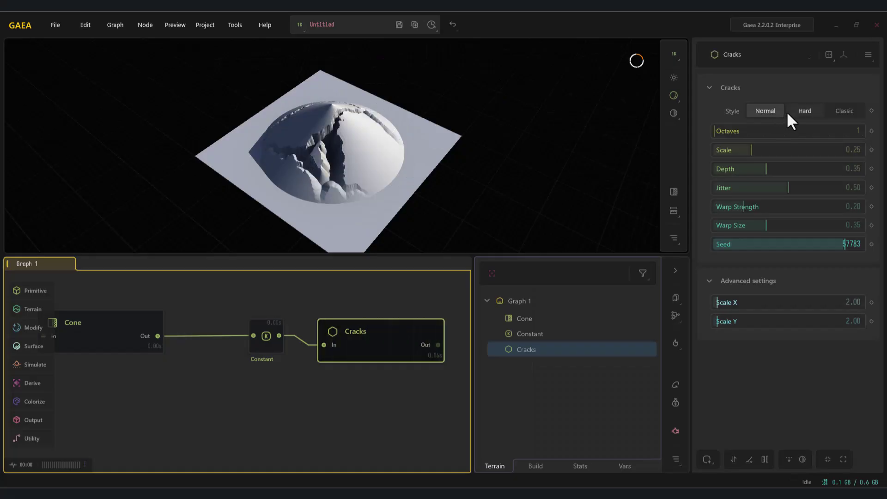
Set Cracks to Classic style with Octaves 3, Scale 0.80 and Depth 0.71
left_click(806, 110)
left_click(840, 110)
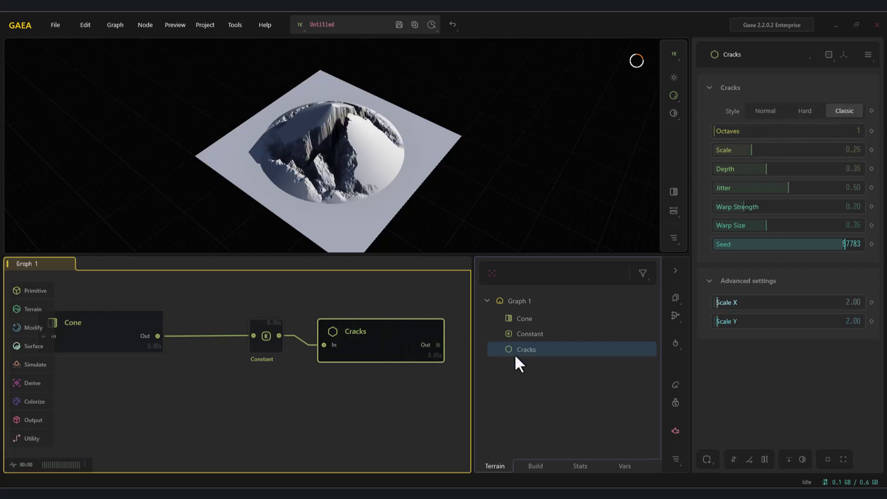
mouse_move(382, 165)
left_mouse_down()
mouse_move(361, 166)
mouse_move(439, 138)
mouse_move(352, 156)
mouse_move(382, 152)
left_mouse_up()
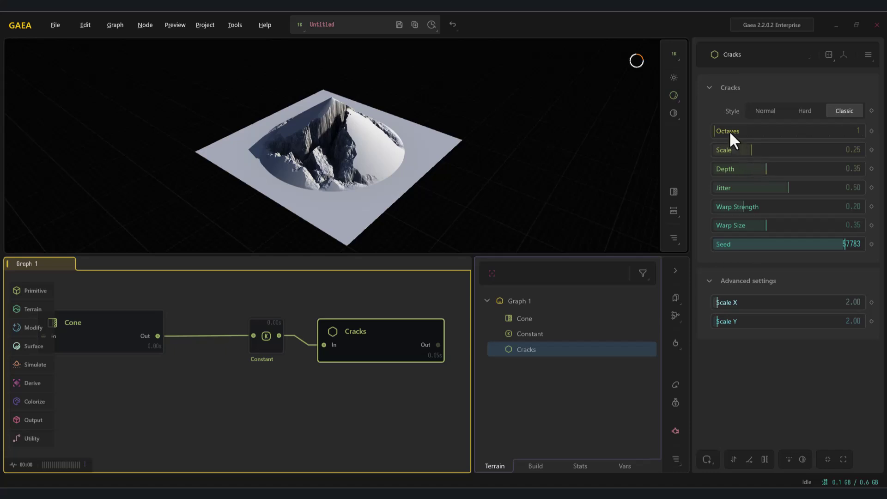
left_click_drag(729, 131, 781, 129)
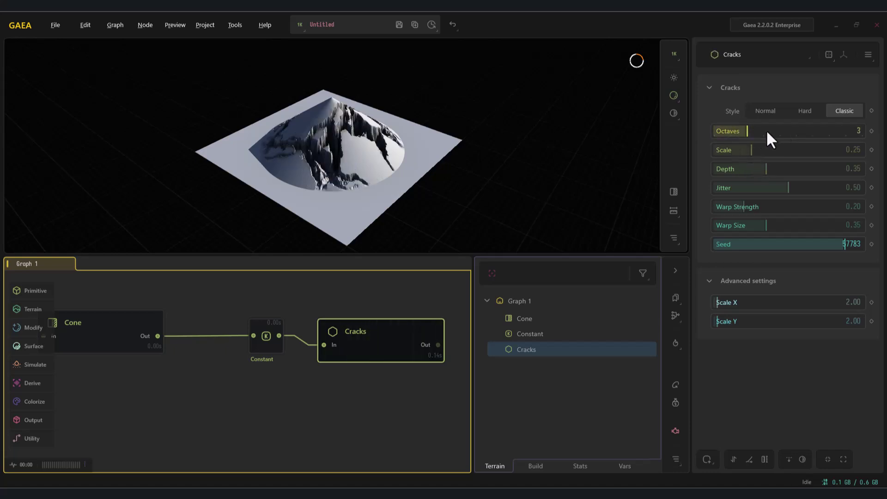
left_click_drag(749, 132, 793, 134)
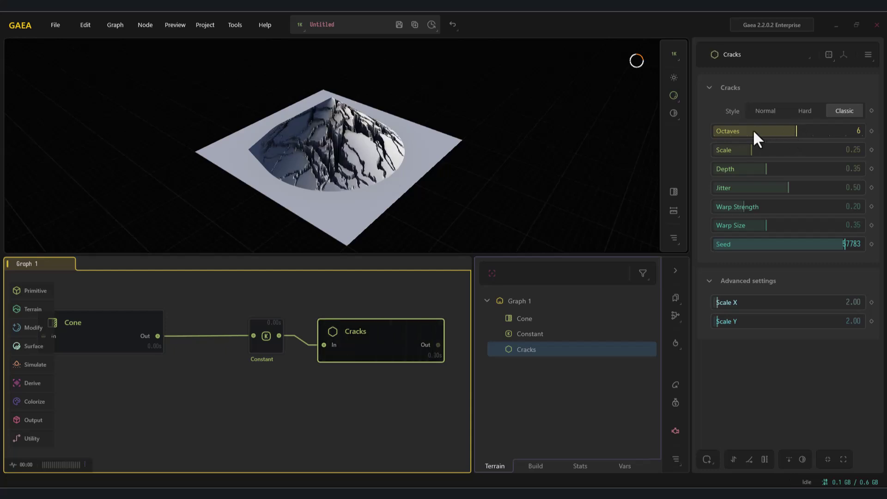
left_click_drag(797, 135, 833, 149)
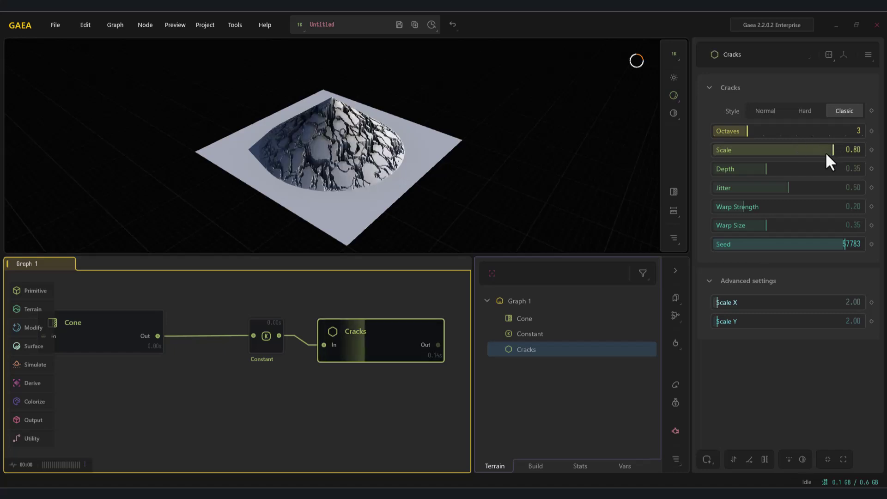
left_click_drag(767, 172, 861, 186)
scroll(362, 150, "up", 6)
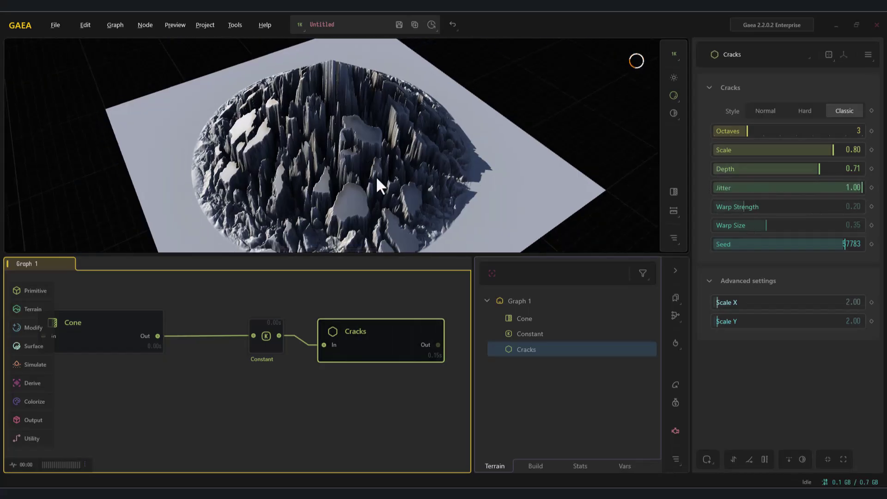
Set the crack Warp Strength to 0.68 and Warp Size to 0.55
left_click_drag(750, 207, 814, 207)
left_click_drag(446, 182, 368, 135)
left_click_drag(755, 226, 795, 225)
Insert a Wizard2 erosion node from the Constant's output and feed it into Cracks
left_click_drag(370, 345, 444, 341)
middle_click_drag(355, 372, 277, 367)
left_click_drag(201, 332, 253, 387)
type("w")
left_click(290, 270)
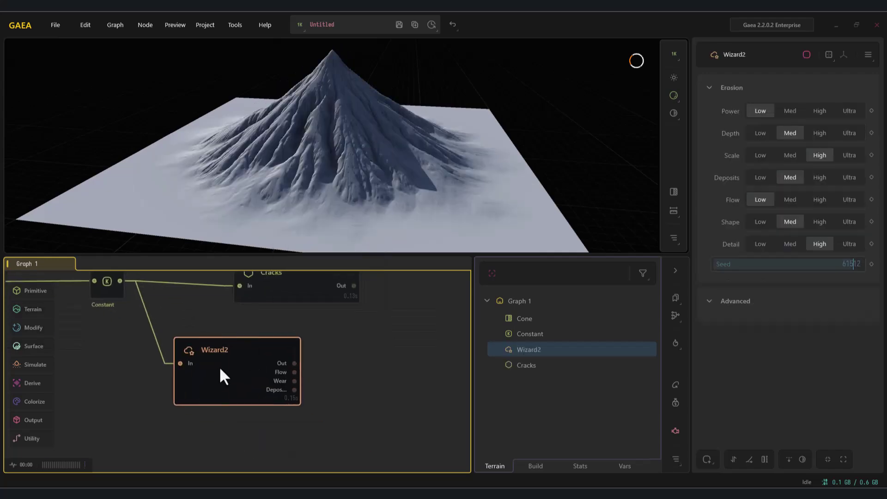
middle_click_drag(219, 366, 278, 394)
left_click_drag(355, 393, 333, 329)
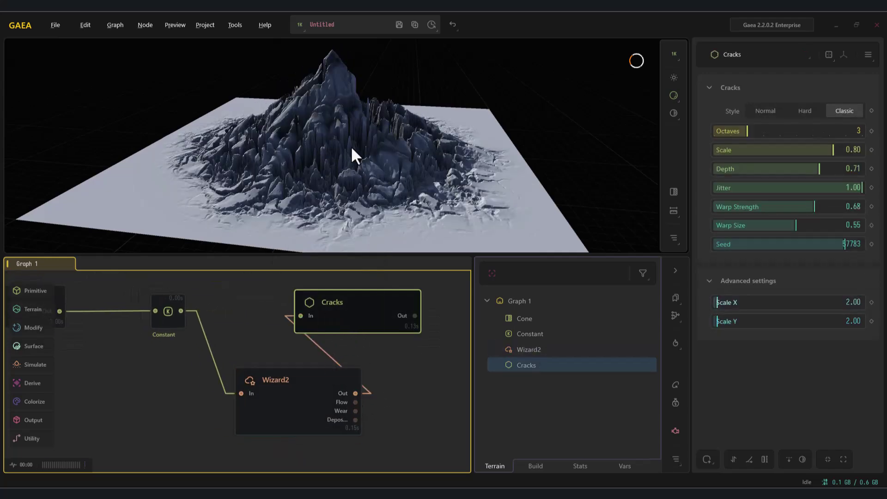
left_click_drag(351, 146, 291, 143)
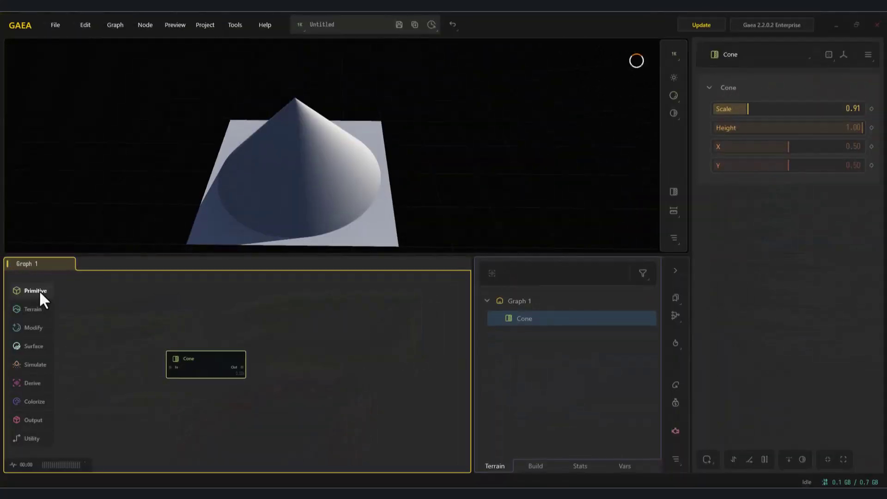
Add a Draw node from Primitive > Basic after the Cone and centre the flat plane in view
mouse_move(40, 290)
mouse_move(93, 303)
left_click(139, 328)
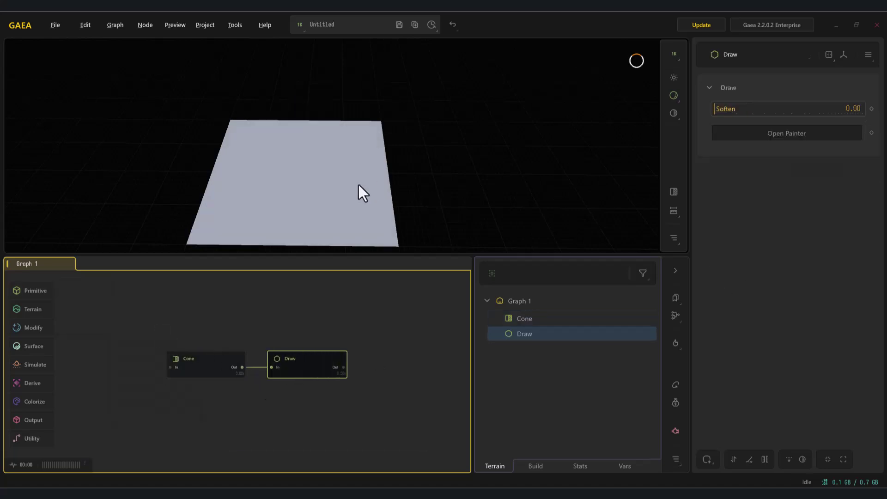
mouse_move(377, 179)
left_mouse_down()
mouse_move(387, 174)
mouse_move(386, 189)
left_mouse_up()
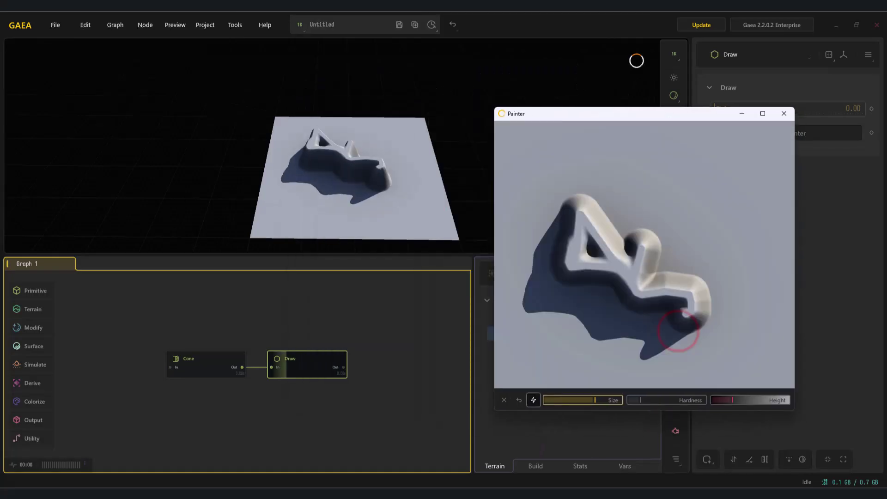
Undo the old shape, then paint raised shapes, soft strokes and a low bottom ridge on the Draw canvas
left_click(518, 400)
mouse_move(593, 401)
left_mouse_down()
mouse_move(563, 400)
mouse_move(591, 408)
mouse_move(617, 401)
left_mouse_up()
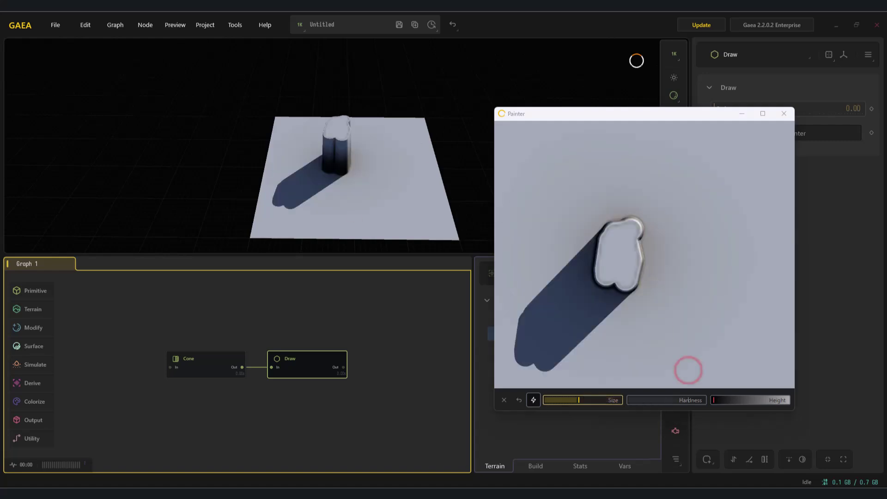
left_click_drag(716, 401, 747, 401)
left_click_drag(711, 306, 684, 270)
left_click_drag(626, 158, 571, 167)
left_click_drag(689, 401, 655, 401)
left_click_drag(555, 268, 532, 281)
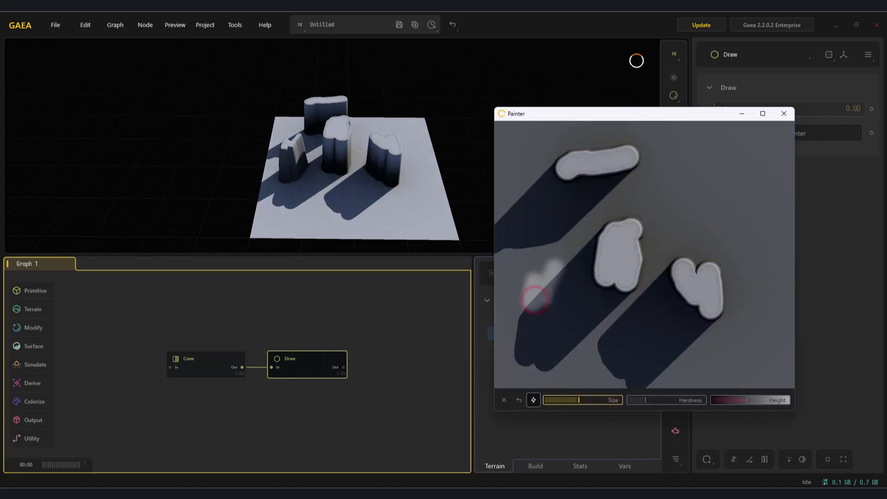
left_click_drag(642, 400, 634, 401)
left_click_drag(705, 204, 731, 226)
left_click_drag(745, 400, 723, 401)
left_click_drag(676, 359, 569, 355)
left_click(784, 114)
Add a Wizard2 erosion node after Draw by searching 'wi' in the node list
right_click(401, 366)
type("wi")
left_click(462, 417)
scroll(315, 162, "up", 5)
left_click_drag(315, 162, 370, 201)
scroll(401, 171, "down", 6)
scroll(370, 202, "up", 4)
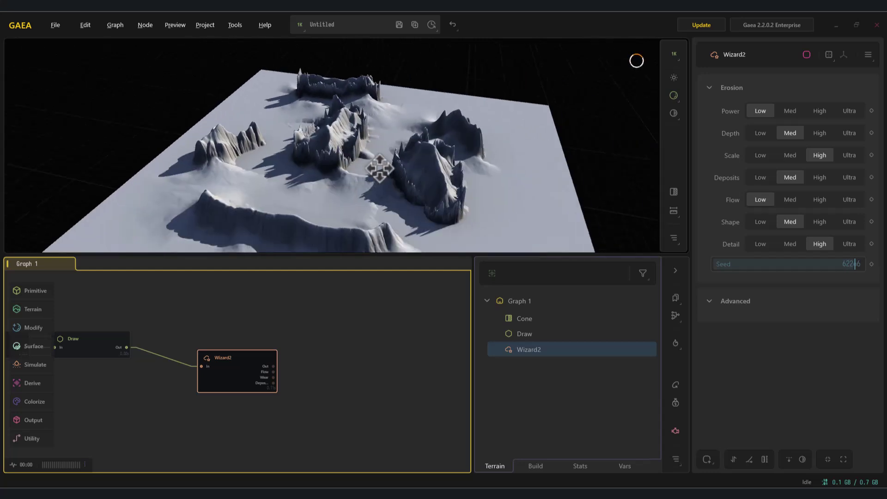
Set Wizard2 scale, deposits and shape to Low, detail and depth to Med, and power to High
left_click(760, 133)
left_click(760, 155)
left_click(760, 177)
left_click(761, 221)
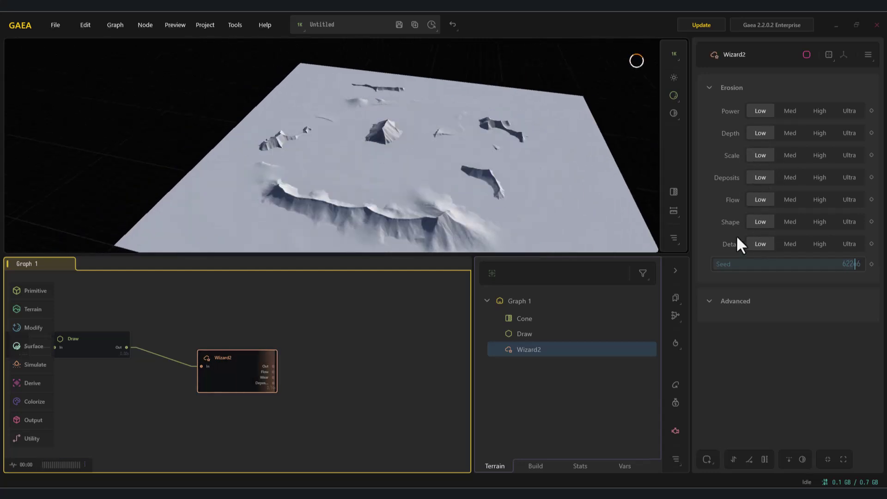
left_click(790, 244)
left_click(790, 133)
left_click(820, 111)
left_click_drag(537, 179, 400, 174)
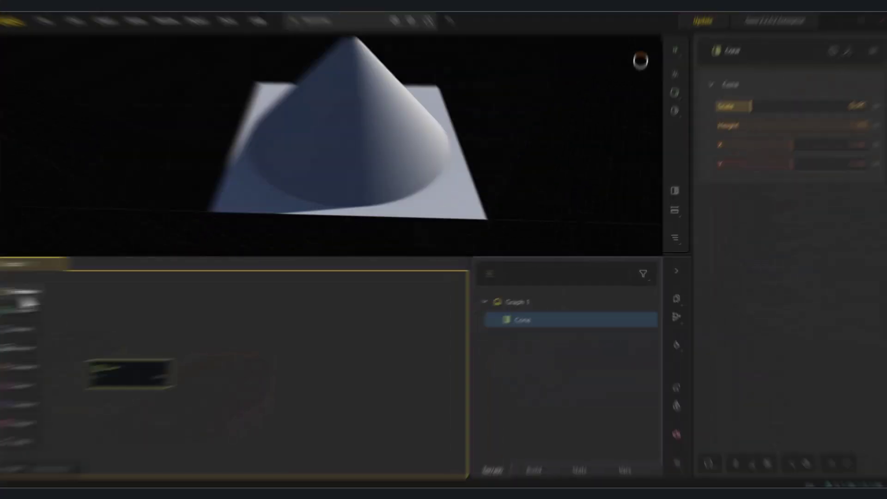
Remove a Gabor node that was added after the Cone by mistake
left_click(32, 290)
mouse_move(88, 314)
left_click(143, 328)
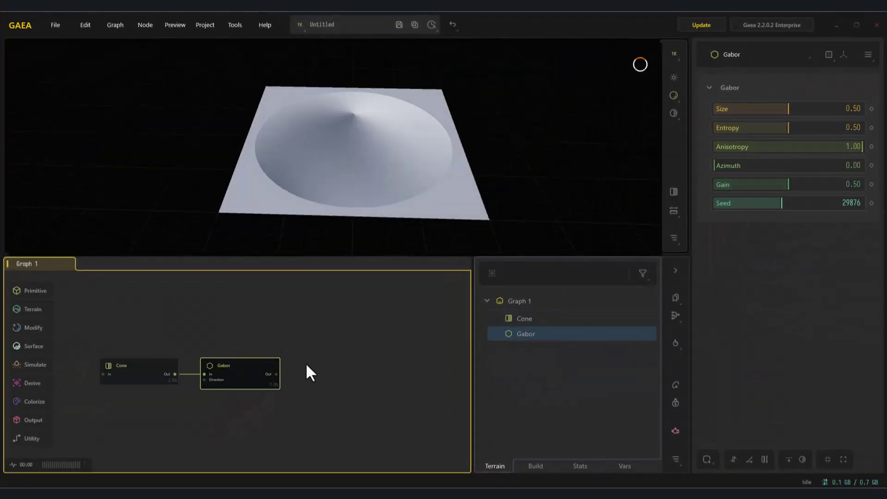
left_click(133, 375)
left_click(209, 368)
key("Delete")
Add a Draw node after the Cone and bring up its Painter window
left_click(32, 291)
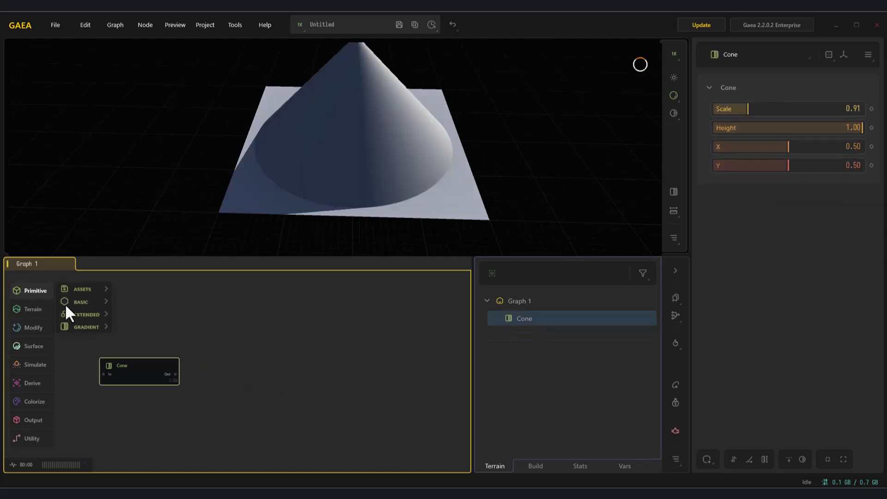
mouse_move(84, 299)
left_click(160, 331)
left_click(783, 134)
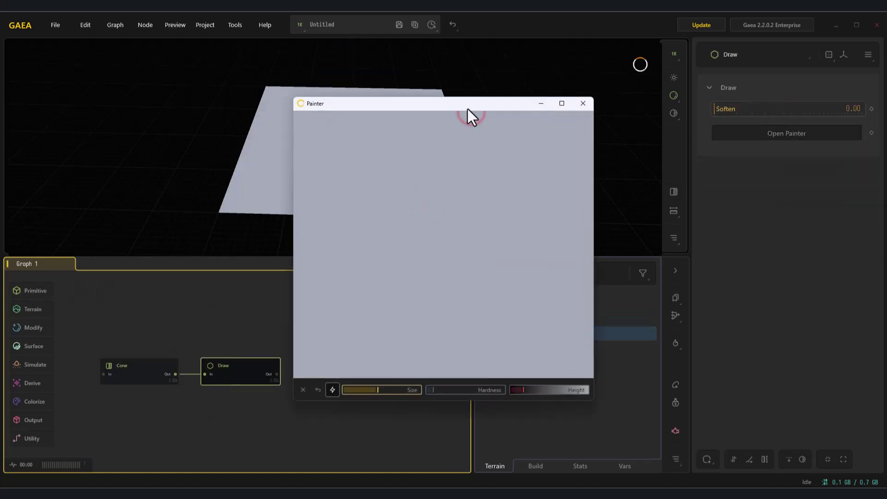
left_click_drag(464, 105, 646, 119)
Paint a raised ridge and taller peaks across the top with a higher, harder brush
left_click_drag(490, 251, 490, 329)
left_click_drag(704, 403, 719, 403)
mouse_move(495, 237)
left_mouse_down()
mouse_move(496, 225)
mouse_move(478, 223)
left_mouse_up()
left_click_drag(342, 184, 267, 187)
scroll(266, 187, "up", 4)
middle_click_drag(295, 163, 322, 167)
left_click_drag(482, 255, 493, 241)
left_click_drag(629, 404, 634, 403)
Paint a large top-left plateau and a top ridge wall, then add Wizard2 after Draw
mouse_move(492, 189)
left_mouse_down()
mouse_move(531, 138)
mouse_move(485, 186)
mouse_move(506, 140)
left_mouse_up()
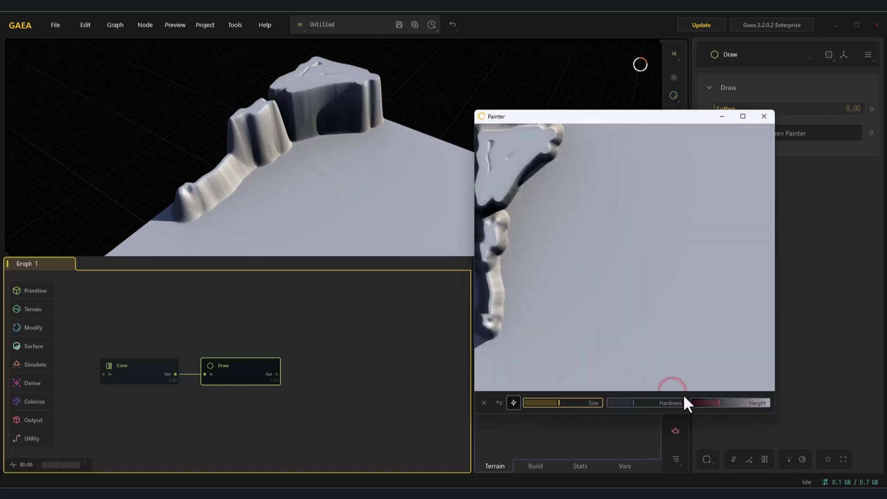
mouse_move(584, 141)
left_mouse_down()
mouse_move(653, 135)
mouse_move(738, 145)
left_mouse_up()
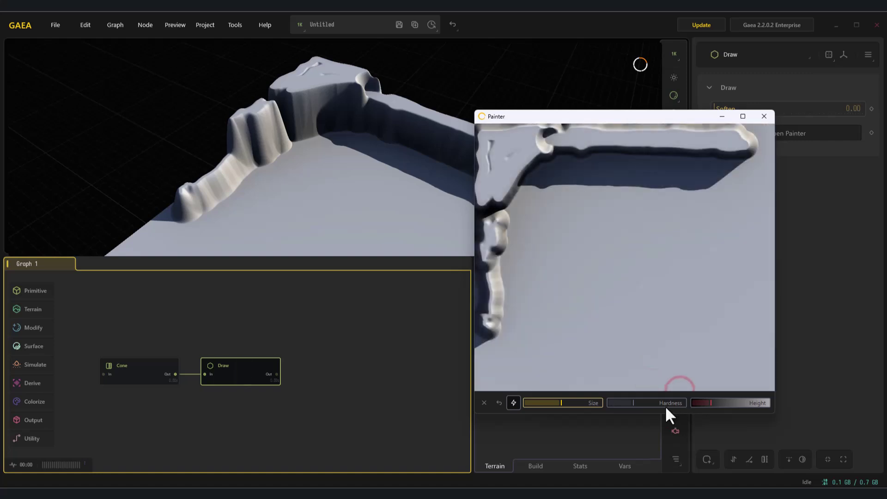
left_click_drag(703, 404, 729, 403)
left_click_drag(654, 144, 676, 144)
scroll(375, 144, "down", 5)
left_click_drag(376, 151, 436, 162)
left_click_drag(618, 208, 319, 139)
left_click(764, 116)
left_click_drag(278, 375, 346, 365)
left_click(387, 264)
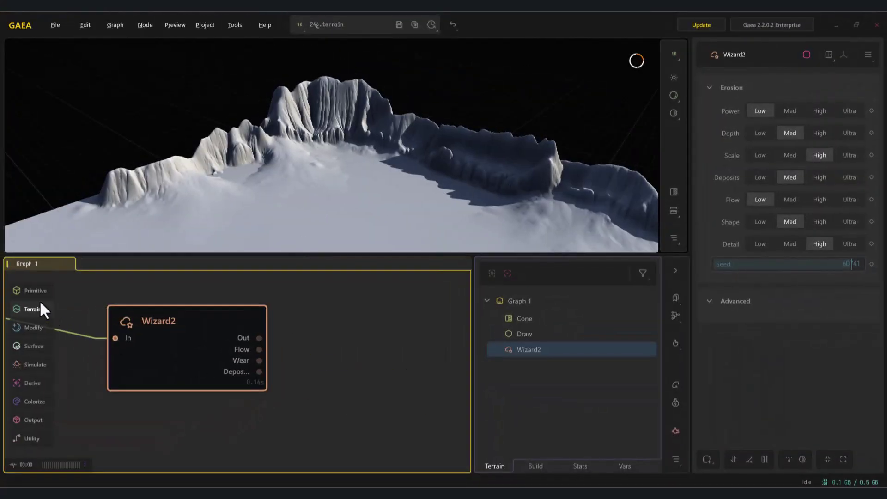
Add a Gabor node after Wizard2, shrink its Size and set Entropy to 0.26
mouse_move(33, 297)
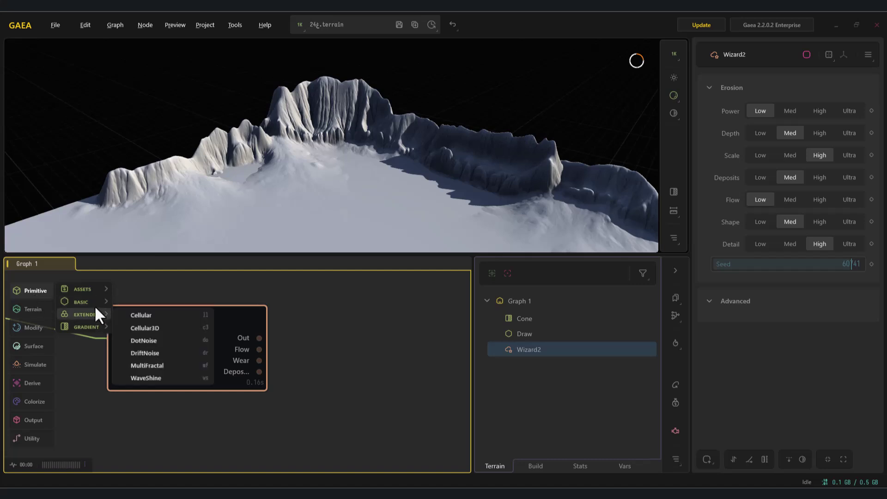
mouse_move(94, 303)
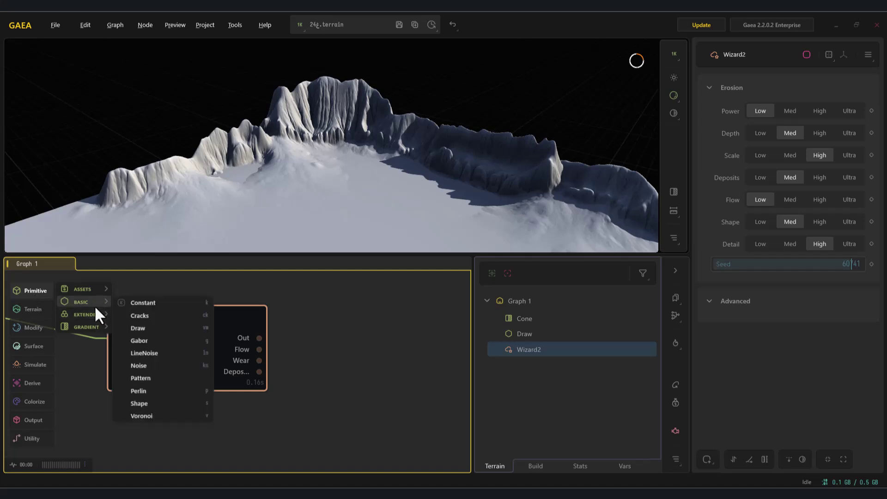
left_click(153, 340)
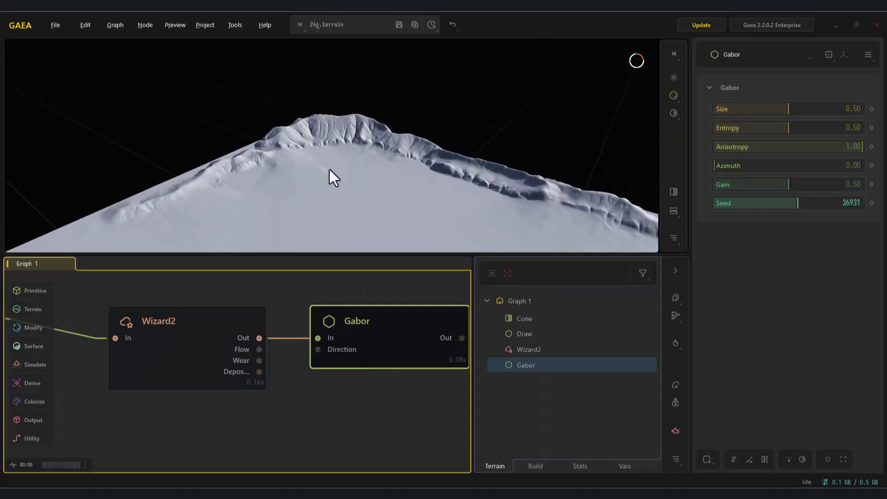
left_click_drag(785, 109, 725, 114)
left_click_drag(796, 129, 753, 129)
left_click_drag(788, 184, 848, 195)
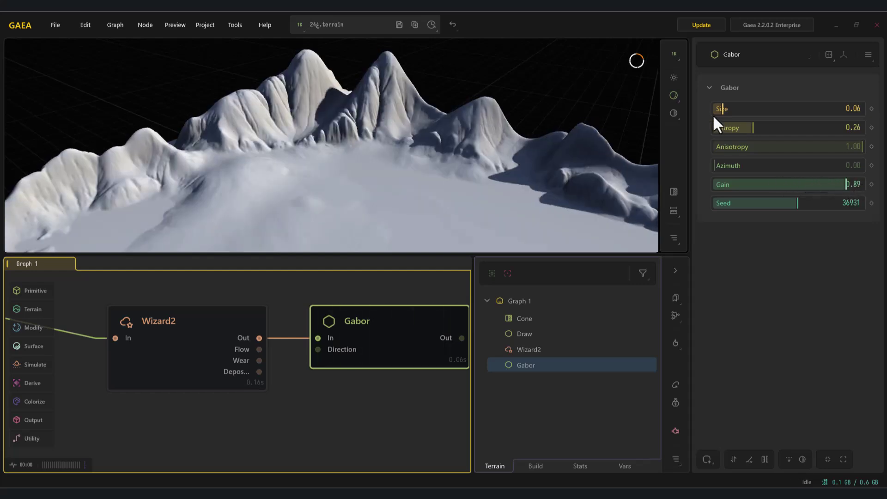
Change the Gabor Seed to 44294 and settle Size at 0.15
scroll(351, 154, "down", 5)
left_click(162, 365)
left_click(363, 335)
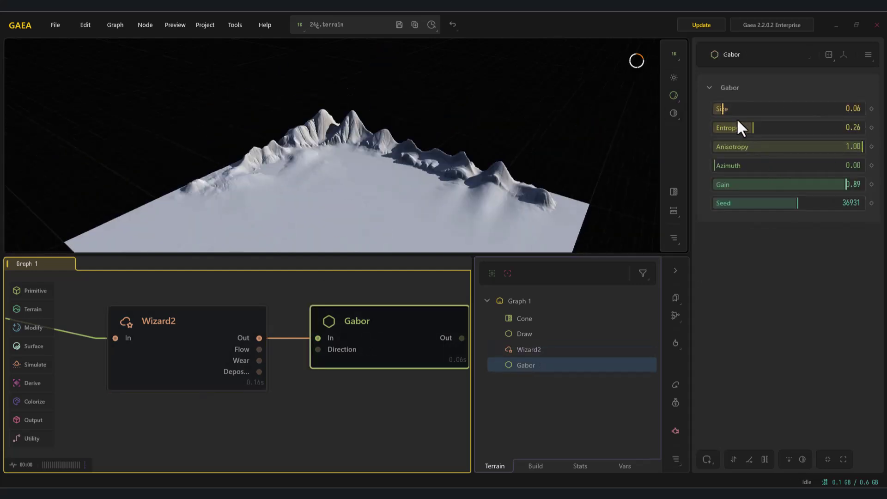
left_click_drag(798, 203, 814, 204)
left_click_drag(725, 109, 736, 111)
left_click_drag(403, 144, 336, 79)
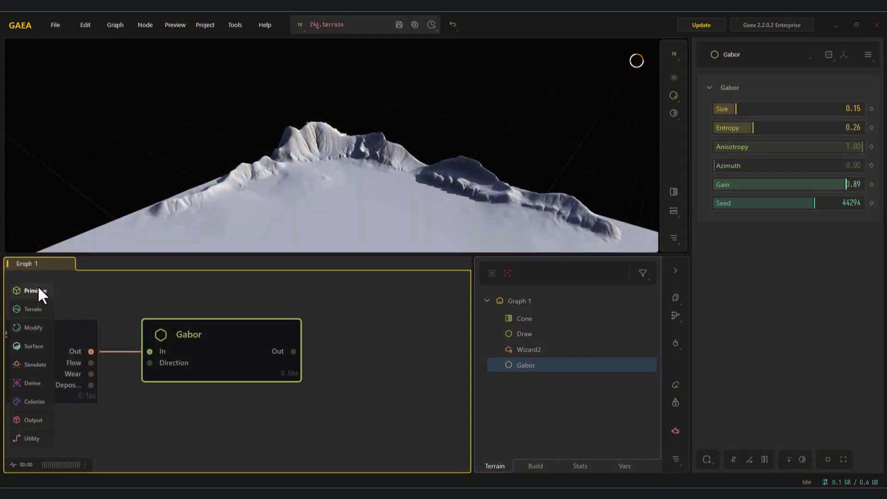
Add a LineNoise node from Primitive > Basic directly after the Gabor node
mouse_move(37, 290)
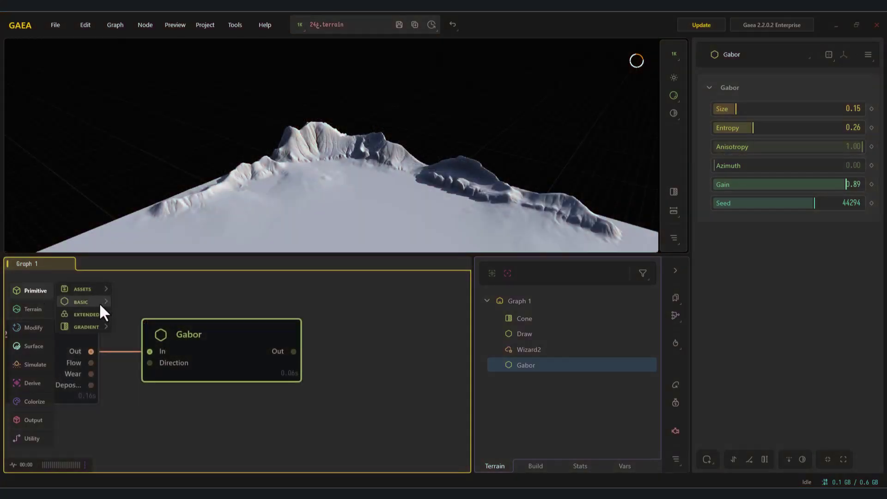
mouse_move(99, 302)
left_click(153, 353)
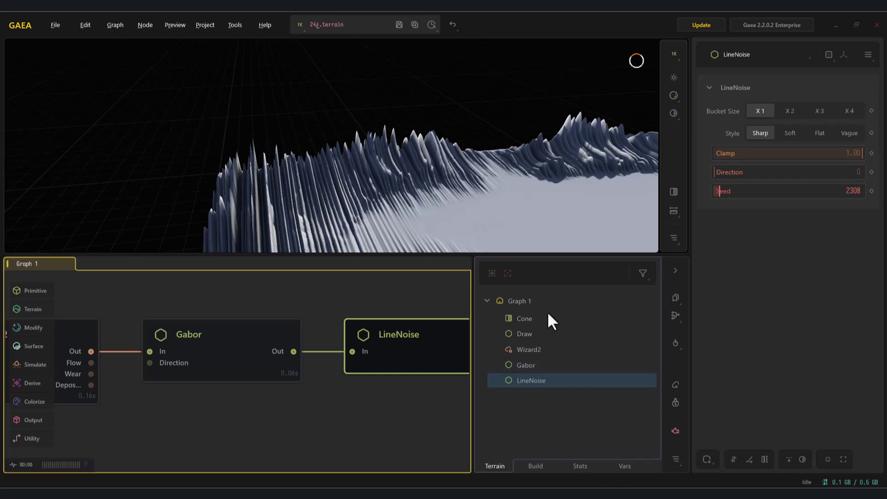
key("alt+Tab")
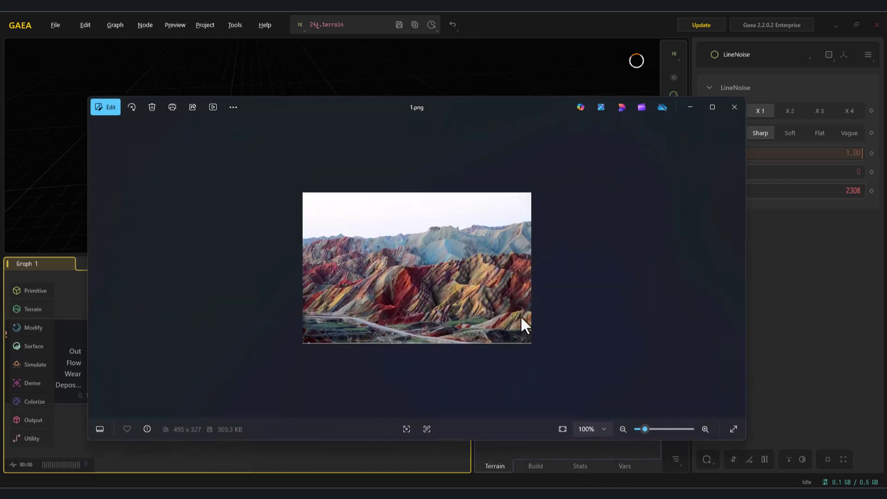
key("Right")
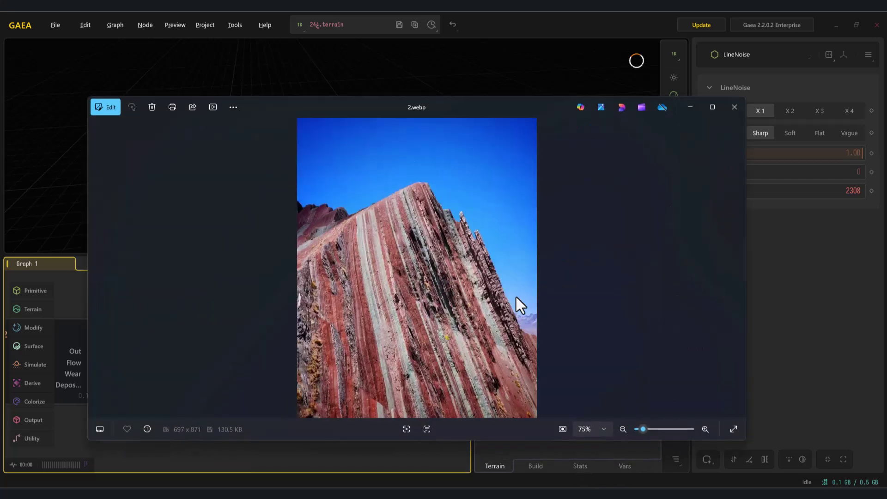
key("Left")
key("Right")
left_click(735, 107)
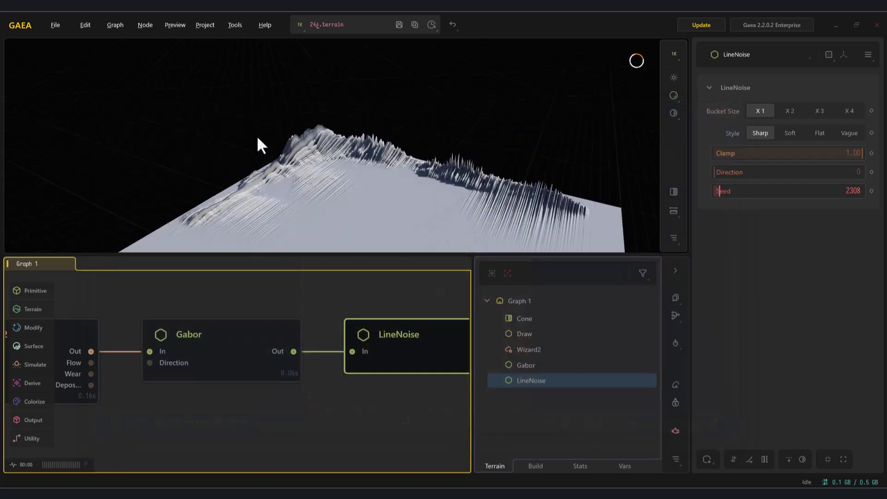
Tune LineNoise Clamp, ending at 0.71, with Direction near 226
left_click_drag(830, 158, 776, 165)
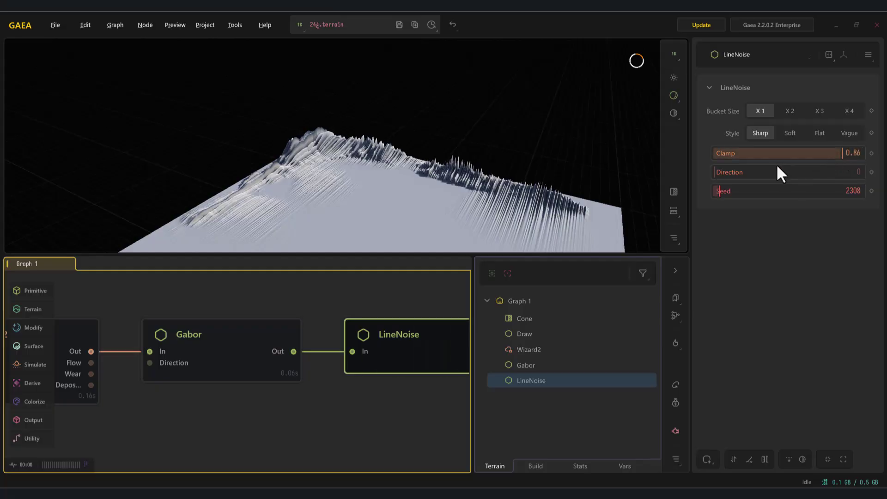
left_click_drag(829, 155, 799, 155)
left_click_drag(733, 172, 808, 183)
left_click_drag(799, 154, 820, 165)
Cycle bucket sizes X2–X4 back to X1, try Soft style at Clamp 0.73, then Flat
left_click(787, 110)
left_click(818, 113)
left_click(849, 112)
left_click(760, 111)
left_click(792, 133)
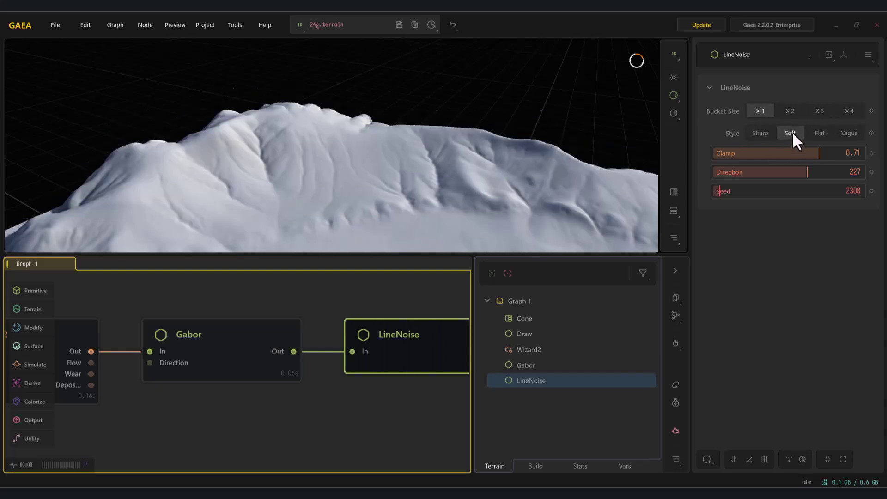
left_click_drag(775, 153, 863, 167)
left_click(817, 133)
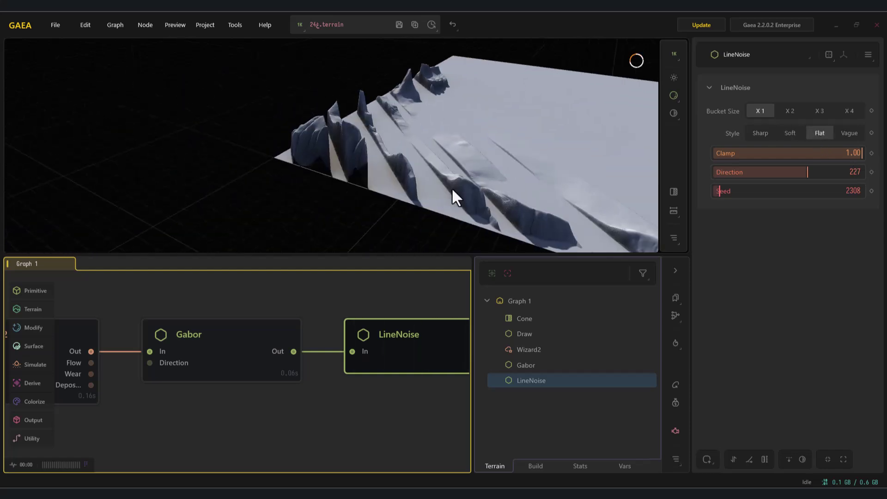
Try bucket sizes X2 through X4, settling on X2 with the Vague line style
left_click(790, 111)
left_click(820, 111)
left_click(846, 113)
left_click(791, 112)
left_click(851, 134)
Lower Clamp to 0.57, set bucket size X4, then raise Clamp to about 0.94
left_click_drag(503, 135, 436, 154)
left_click_drag(823, 153, 798, 163)
left_click(819, 112)
left_click(850, 113)
left_click_drag(481, 192, 405, 174)
left_click_drag(806, 153, 854, 162)
Compare against the Gabor terrain, then select the Noise node
left_click(198, 361)
left_click(397, 356)
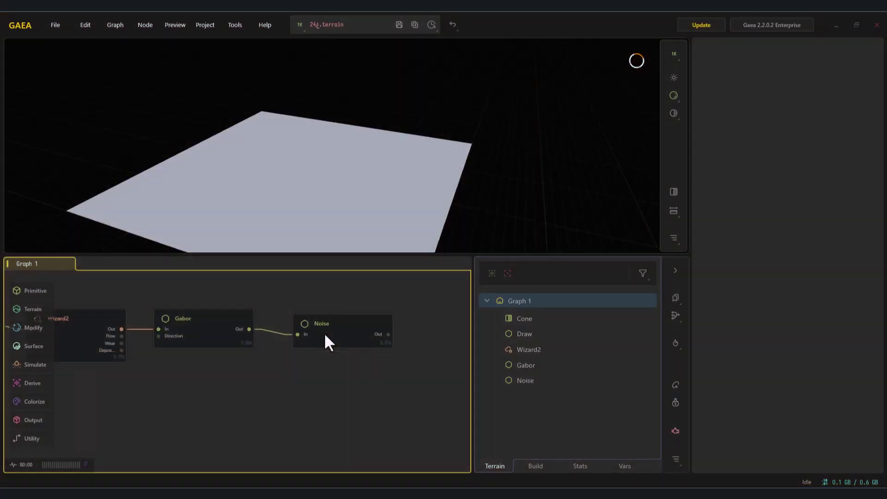
left_click(327, 342)
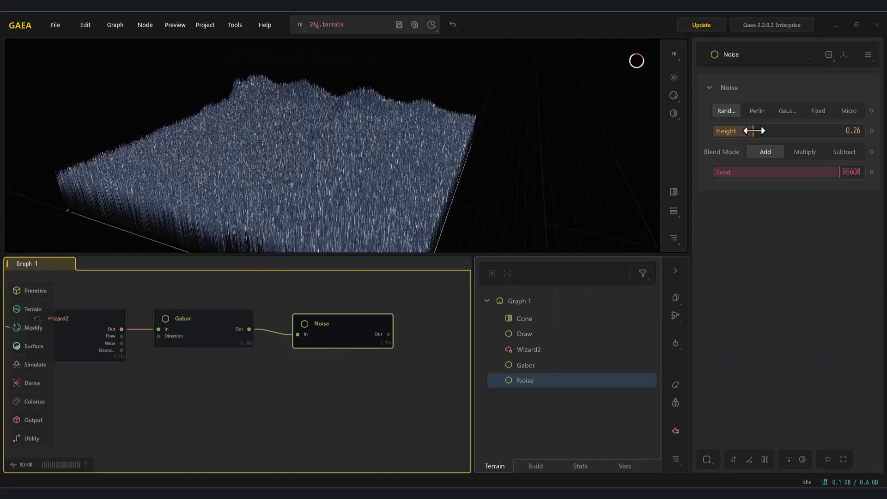
Experiment with Noise Height, seed, Subtract/Multiply blending and Perlin/Gaussian types, ending on Add blend
left_click_drag(776, 133, 808, 132)
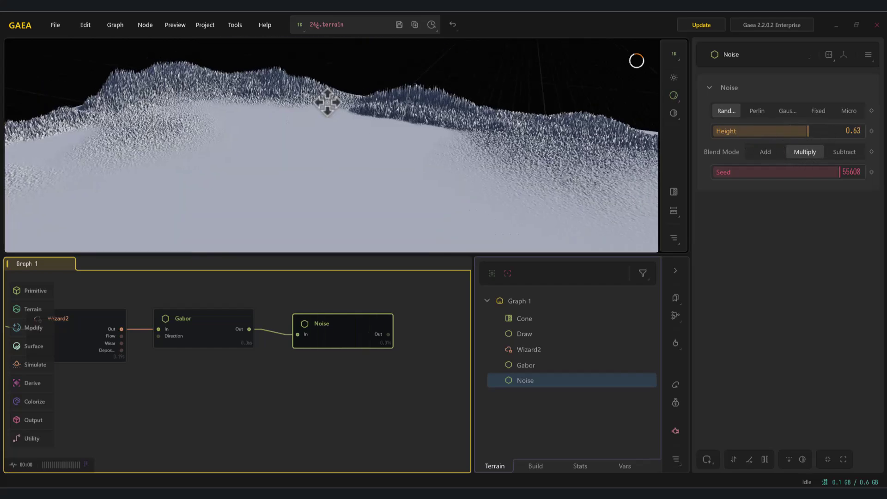
left_click(844, 153)
left_click(795, 154)
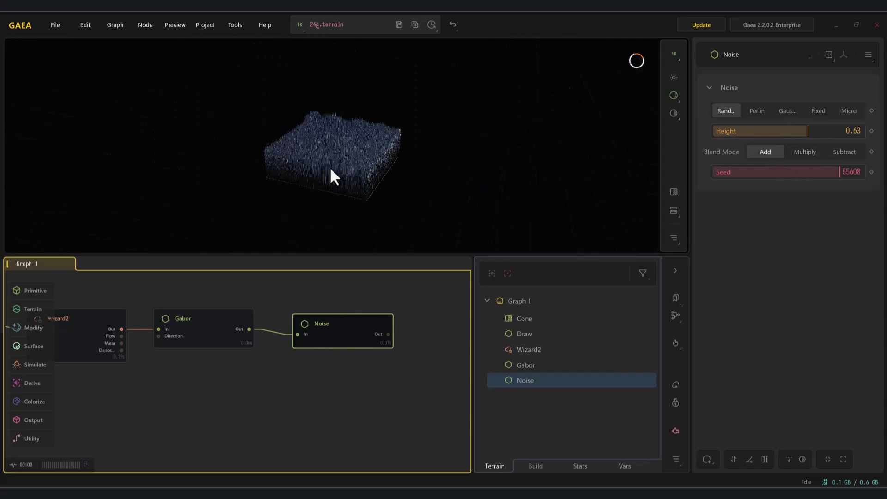
left_click(748, 111)
scroll(284, 147, "up", 5)
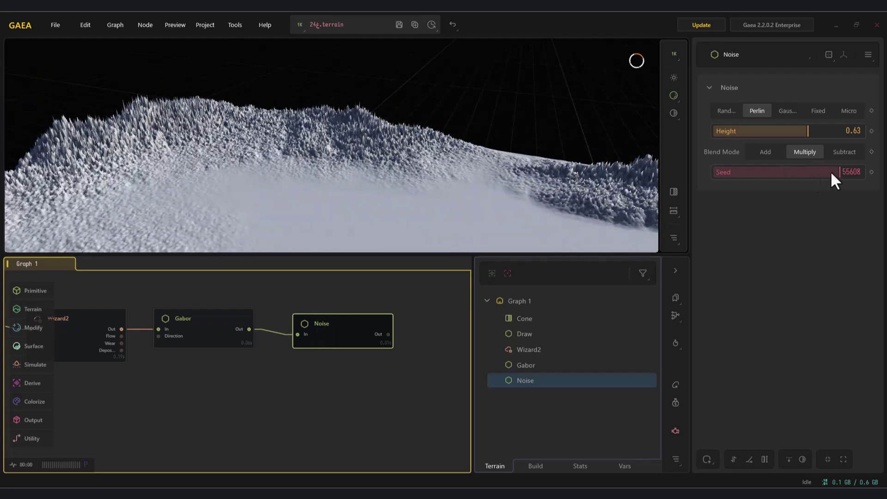
left_click_drag(835, 173, 803, 180)
left_click_drag(801, 131, 719, 143)
left_click(786, 112)
left_click(765, 151)
Try Fixed type and Multiply/Subtract blends, then set Add, Micro type and seed 64595
left_click(818, 111)
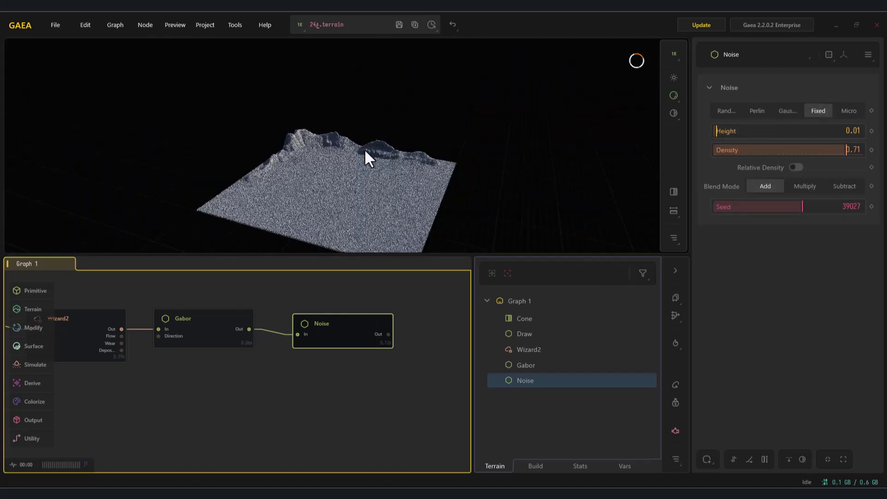
scroll(351, 146, "up", 5)
left_click(809, 187)
left_click(844, 186)
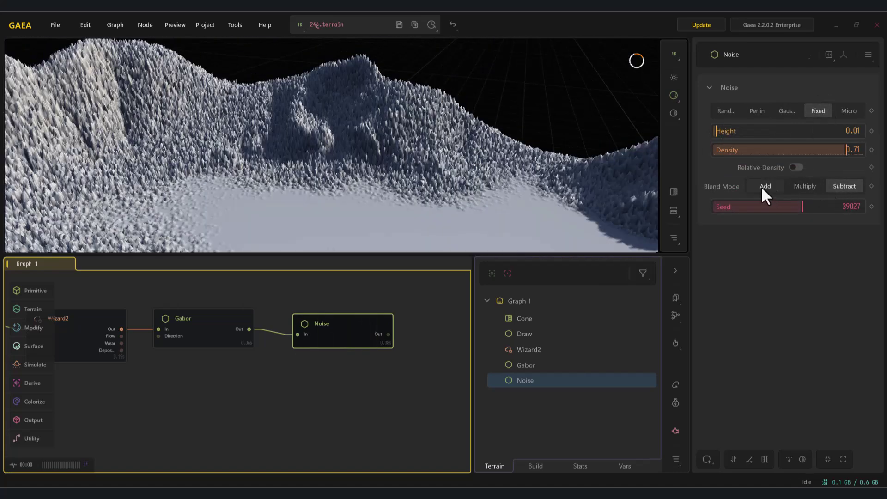
left_click(765, 186)
left_click(849, 111)
left_click_drag(802, 191, 862, 193)
Raise the Noise Height through 0.19 and 0.23 to 0.36 with Multiply blending
left_click_drag(723, 133, 749, 137)
left_click_drag(393, 160, 395, 196)
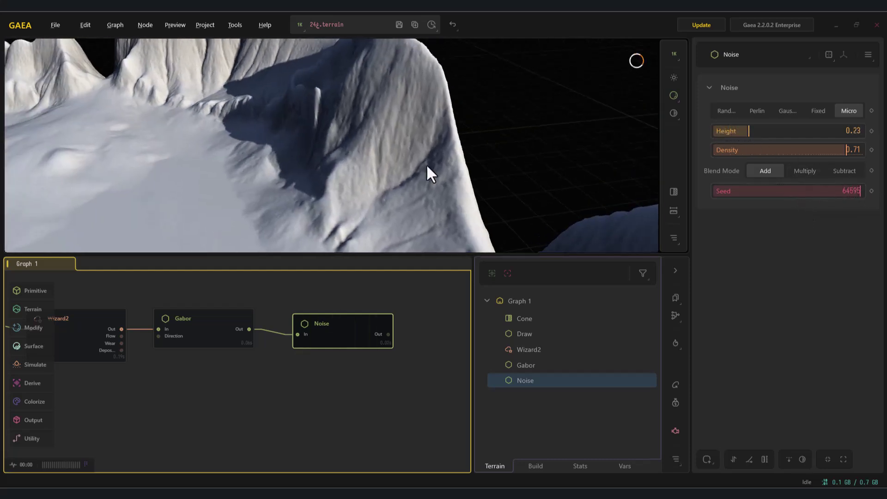
left_click(217, 323)
left_click(348, 323)
left_click(813, 173)
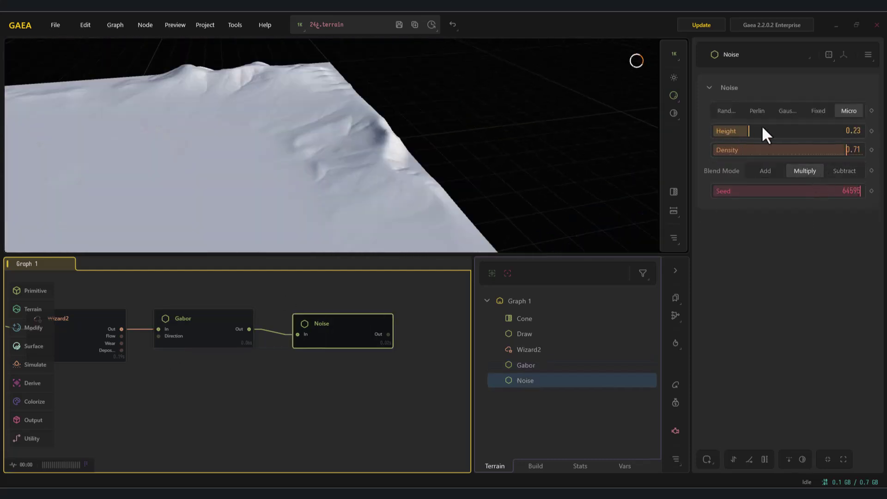
left_click_drag(761, 131, 804, 133)
Set Density 0.39 with Subtract blending, vary Height between 0.55 and 0.31, then choose Random type
left_click_drag(851, 149, 831, 156)
left_click(830, 170)
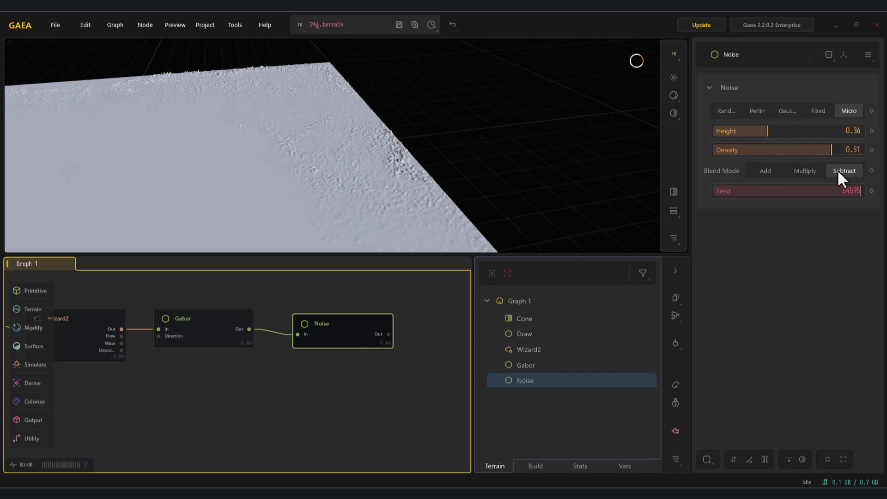
left_click_drag(775, 133, 802, 144)
left_click_drag(802, 149, 764, 149)
left_click_drag(808, 129, 761, 131)
left_click(727, 113)
Drop the Noise Height to 0.01 and cycle types Gaussian and Fixed, ending on Perlin
scroll(410, 196, "down", 5)
left_click_drag(409, 195, 322, 188)
scroll(321, 188, "up", 3)
left_click_drag(761, 131, 715, 132)
left_click(787, 112)
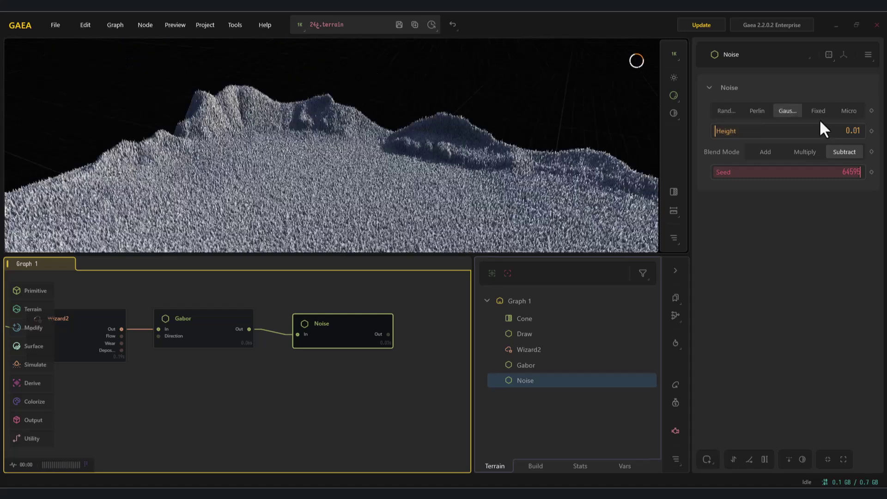
left_click(819, 113)
left_click(757, 111)
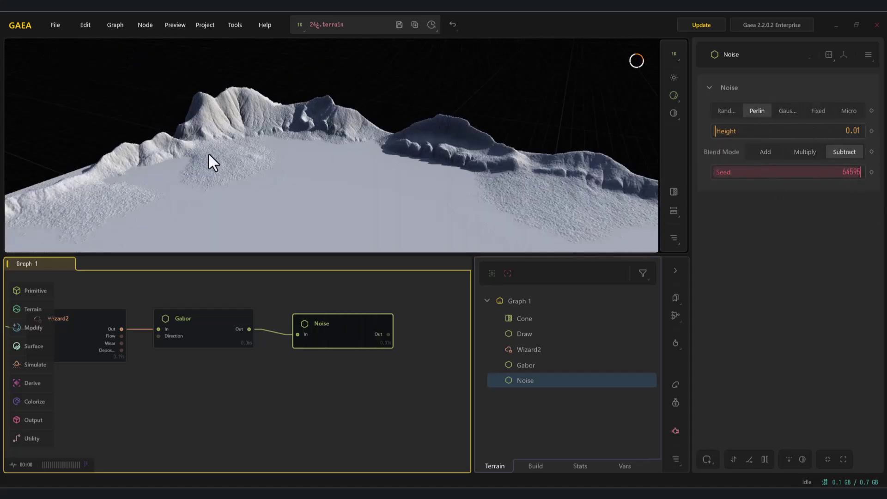
Compare with Gabor, pull a new connection from Noise's output, and bring up the primitive categories
left_click(212, 339)
left_click(344, 336)
scroll(262, 160, "up", 5)
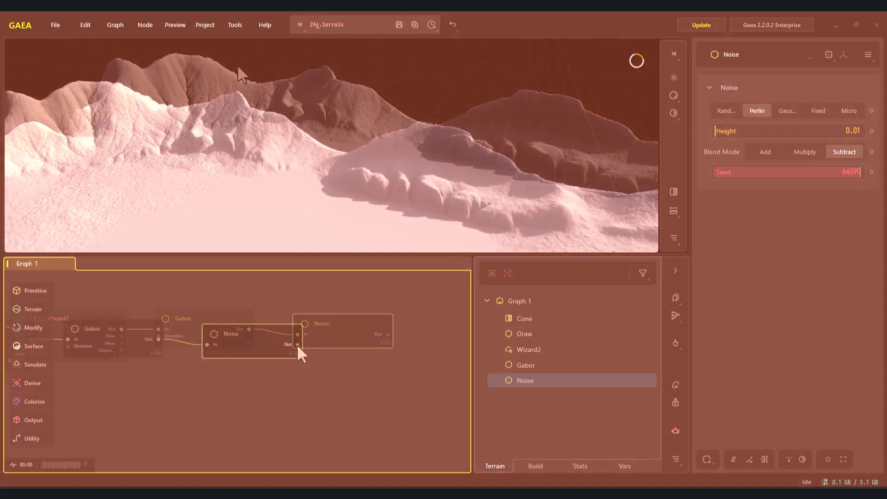
left_click_drag(297, 344, 374, 366)
left_click(343, 361)
left_click(40, 287)
Set the Pattern to Dots style with Spacing 0.07 and Dot Size 0.71
mouse_move(83, 304)
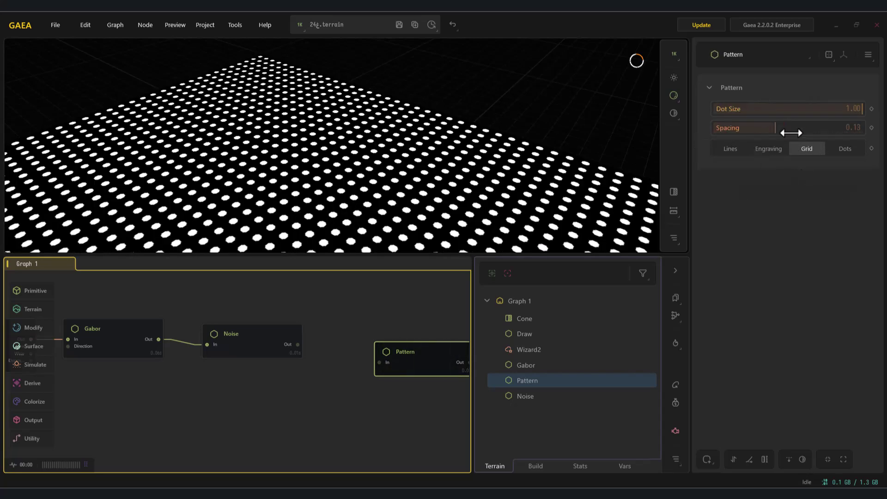
left_click_drag(795, 133, 755, 133)
left_click_drag(846, 109, 818, 109)
left_click(839, 149)
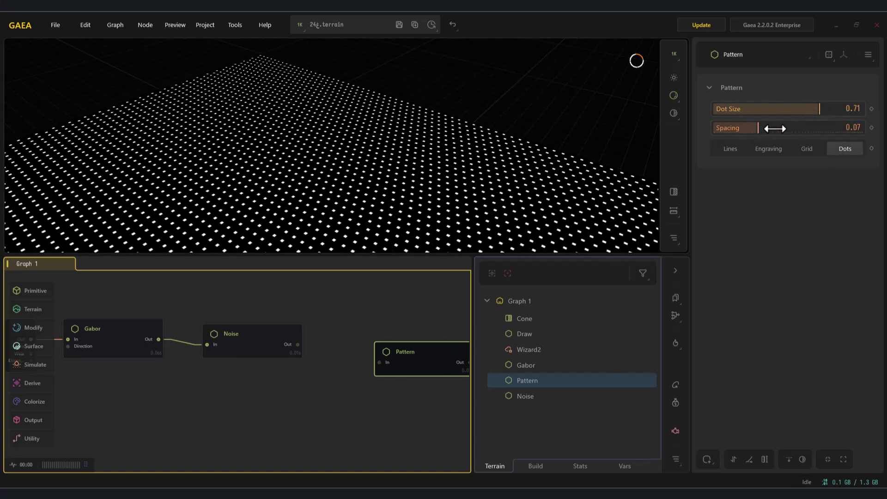
Combine the Noise output with the Pattern output and lower the blend ratio to 0.31
left_click(241, 341)
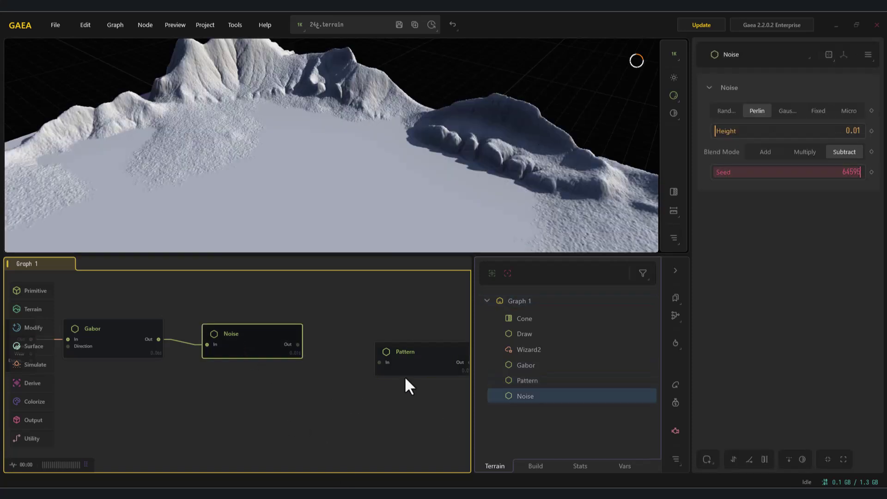
left_click_drag(405, 372, 266, 427)
left_click(266, 325)
left_click_drag(298, 351, 332, 422)
left_click(392, 376)
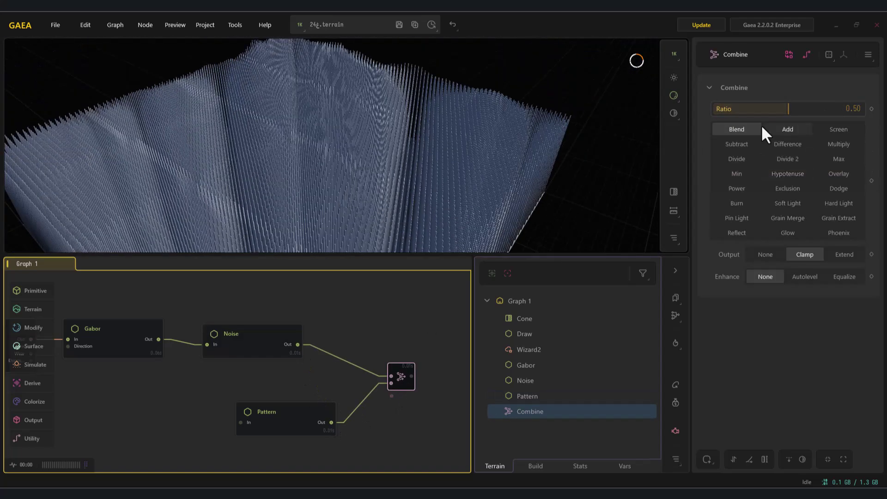
left_click_drag(788, 109, 760, 109)
Lock the preview on the Combine result and switch the Pattern to Lines
left_click(295, 411)
left_click(400, 386)
right_click(400, 381)
left_click(491, 242)
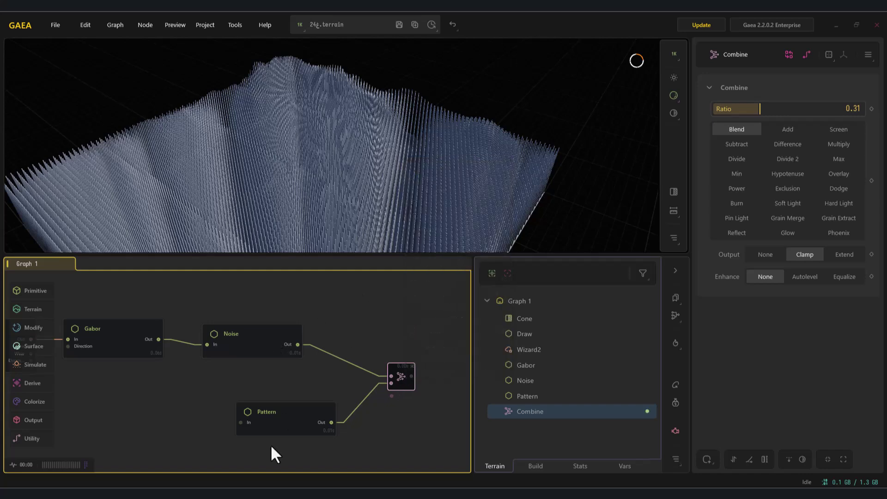
left_click(285, 418)
left_click(732, 148)
Lower the Combine ratio further and cycle the Pattern through Grid and Dots back to Lines
scroll(444, 117, "up", 6)
left_click_drag(442, 116, 437, 150)
left_click(399, 382)
mouse_move(765, 112)
left_mouse_down()
mouse_move(777, 113)
mouse_move(767, 114)
left_mouse_up()
scroll(377, 121, "down", 3)
left_click_drag(377, 121, 336, 137)
left_click(303, 412)
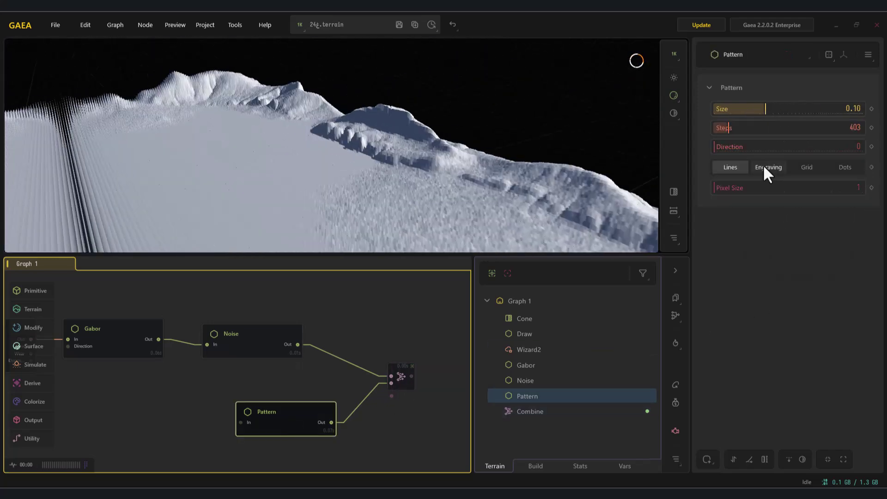
left_click(807, 167)
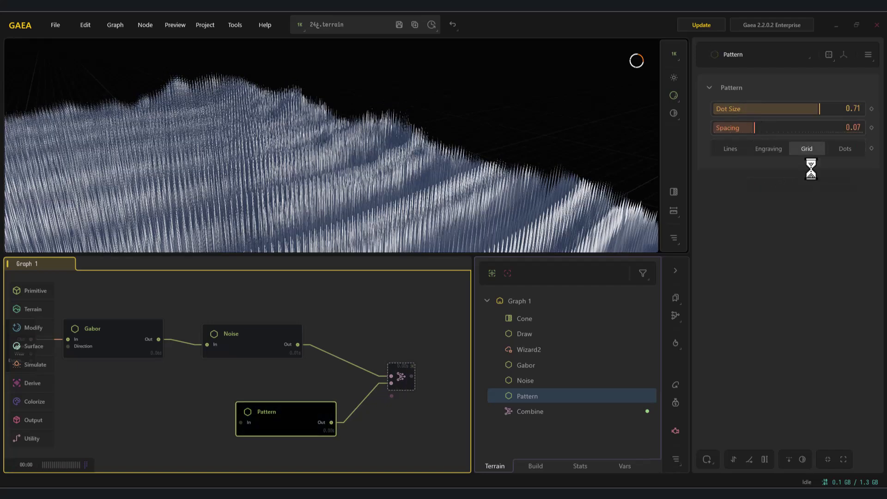
left_click(846, 166)
left_click(731, 167)
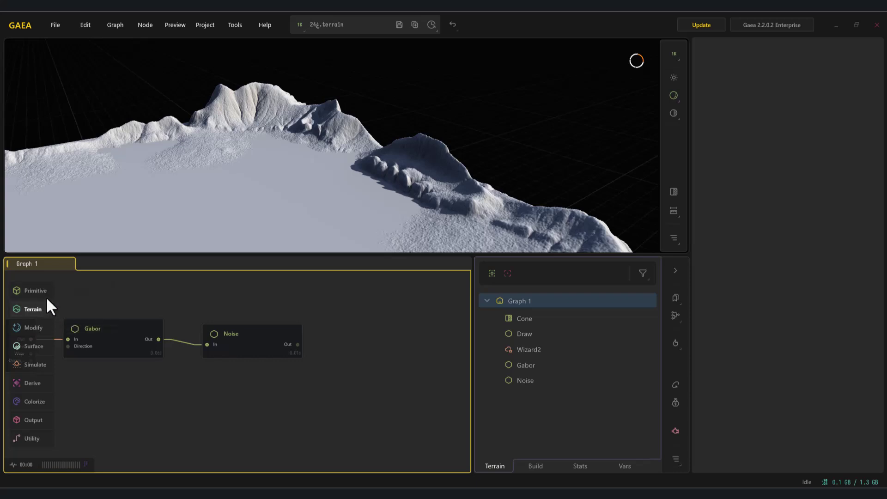
Add a new Pattern node fed by Noise and combine the Noise and Pattern outputs
mouse_move(45, 293)
mouse_move(78, 301)
left_click_drag(166, 378, 358, 335)
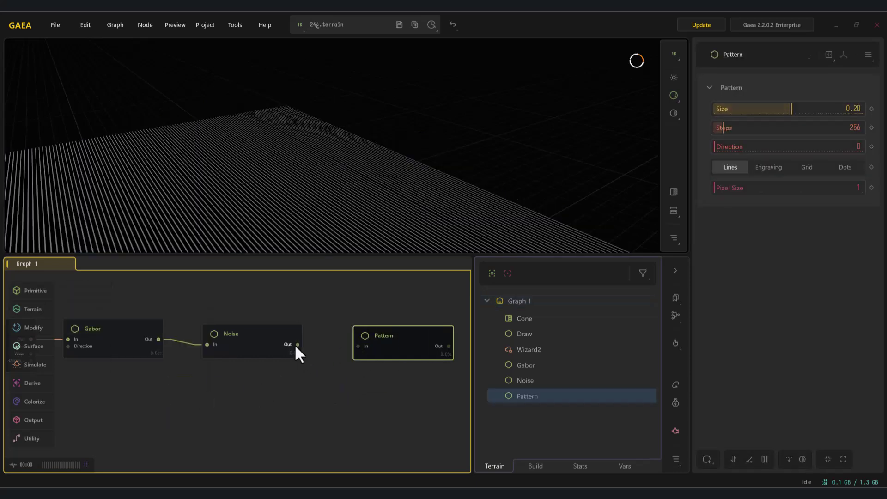
left_click_drag(297, 345, 358, 346)
left_click_drag(439, 158, 380, 179)
left_click_drag(396, 345, 280, 425)
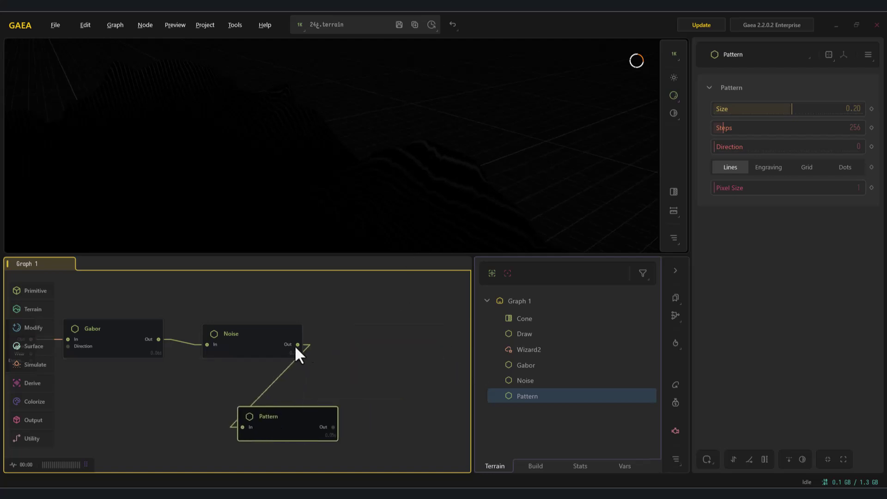
left_click_drag(335, 428, 332, 426)
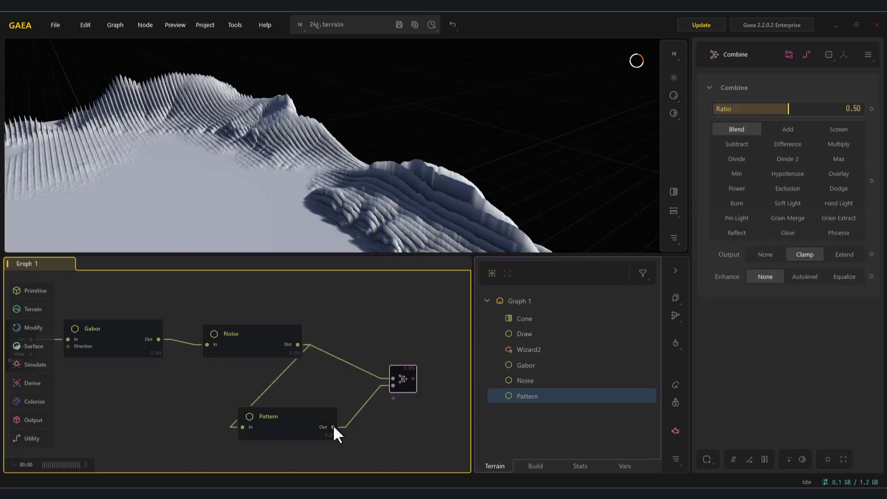
Lock the preview on Combine and set the Pattern to Engraving with steps around 1665
left_click_drag(345, 170, 332, 183)
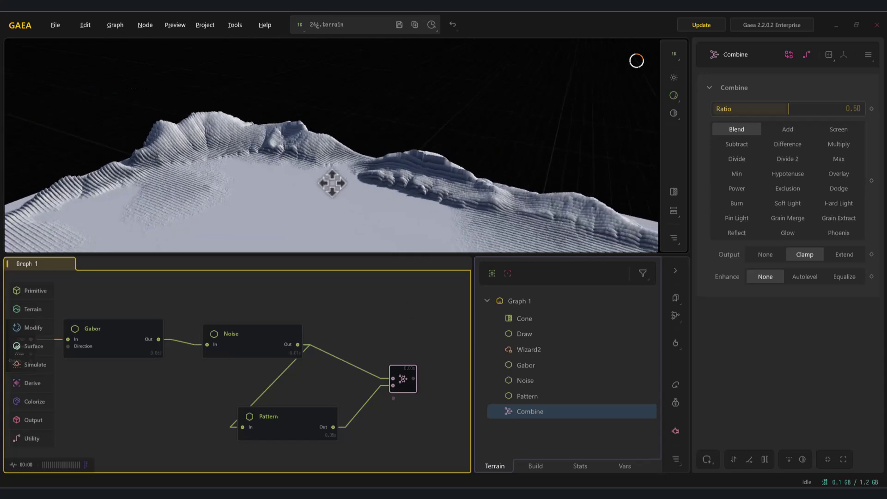
right_click(404, 380)
left_click(457, 240)
left_click(314, 414)
left_click(767, 168)
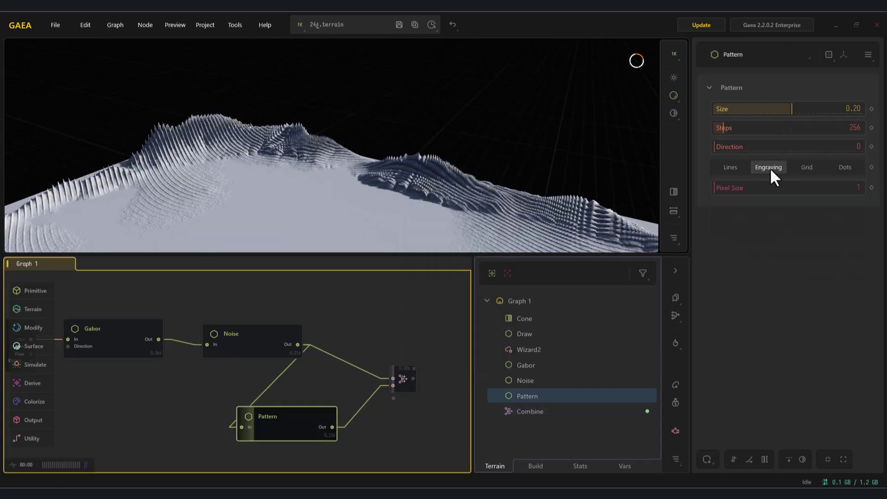
left_click_drag(757, 107, 774, 132)
left_click_drag(467, 107, 406, 134)
Compare Grid and Lines, then return to Engraving with size 0.11 and 390 steps
scroll(406, 134, "up", 3)
left_click_drag(451, 157, 409, 161)
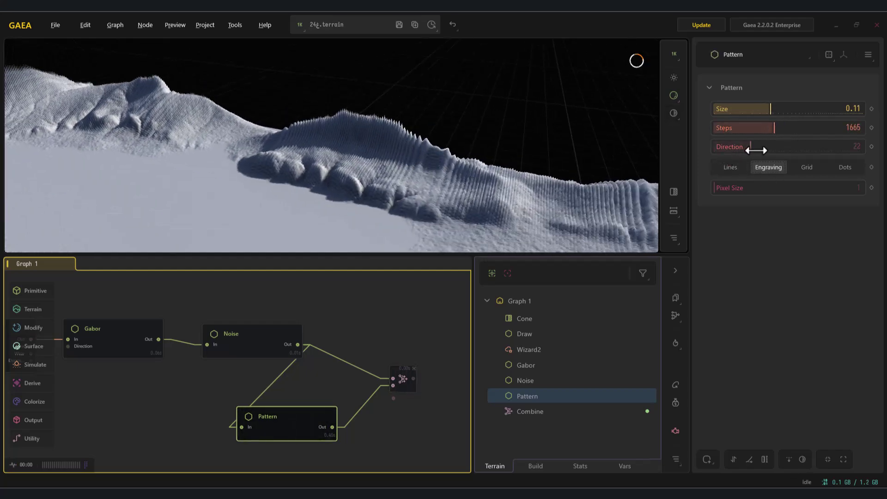
left_click_drag(762, 150, 763, 150)
left_click(807, 166)
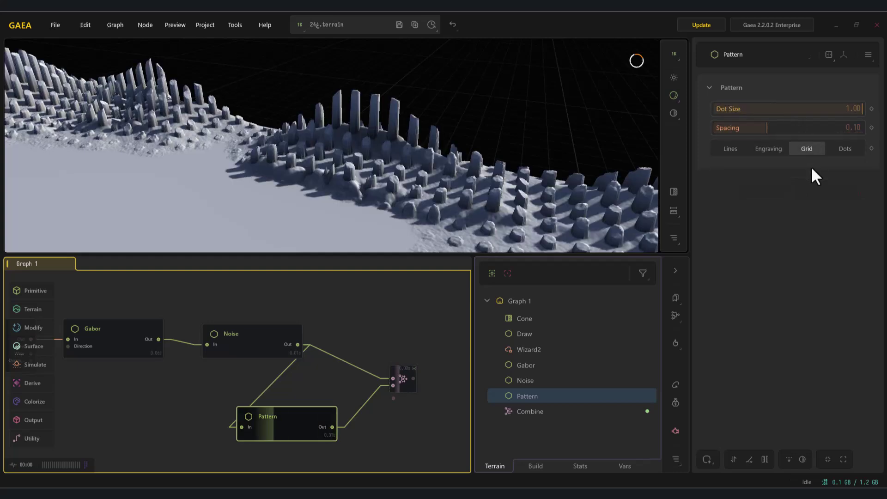
left_click(730, 147)
left_click(768, 167)
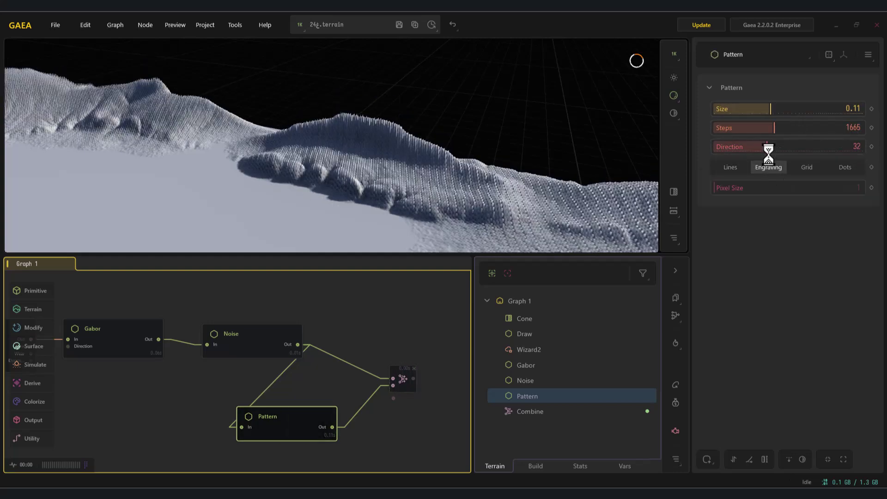
mouse_move(764, 146)
left_mouse_down()
mouse_move(733, 146)
mouse_move(750, 147)
left_mouse_up()
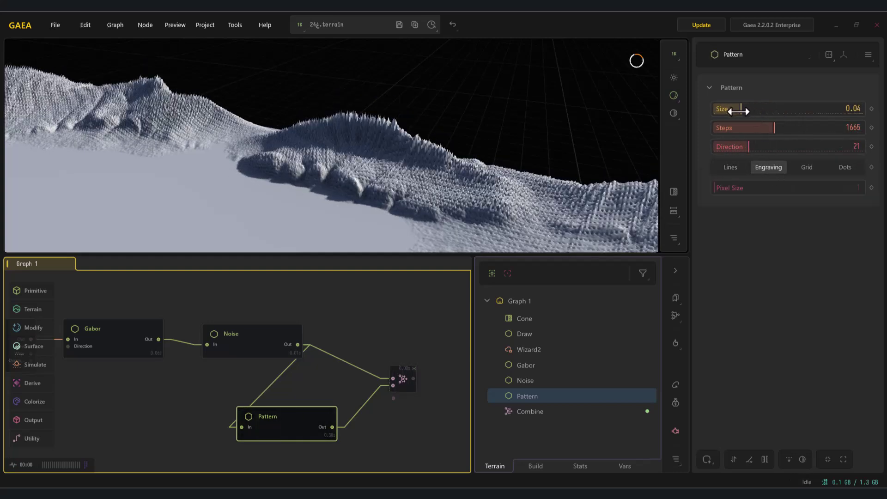
left_click_drag(736, 112, 839, 109)
left_click_drag(770, 126, 723, 123)
Compare Noise with the Combine node and re-lock the preview on the Combine result
left_click(404, 390)
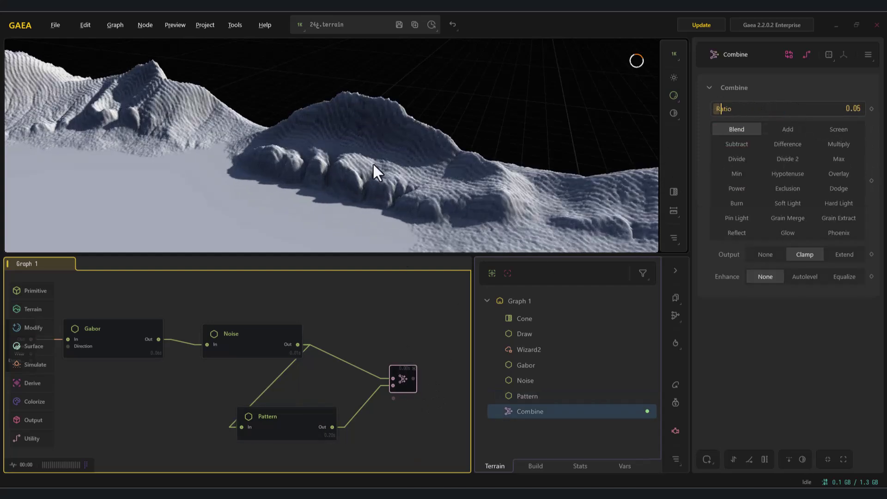
left_click(240, 337)
left_click(401, 387)
right_click(400, 387)
left_click(437, 245)
left_click(250, 343)
left_click(403, 386)
Remove the Pattern and Combine nodes and add a Perlin node after Noise
left_click_drag(295, 151, 278, 168)
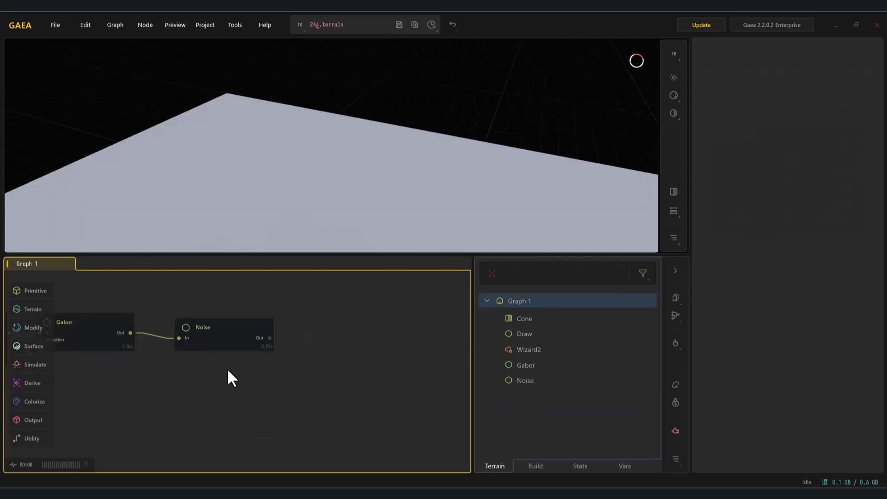
left_click(227, 331)
left_click(39, 288)
mouse_move(95, 302)
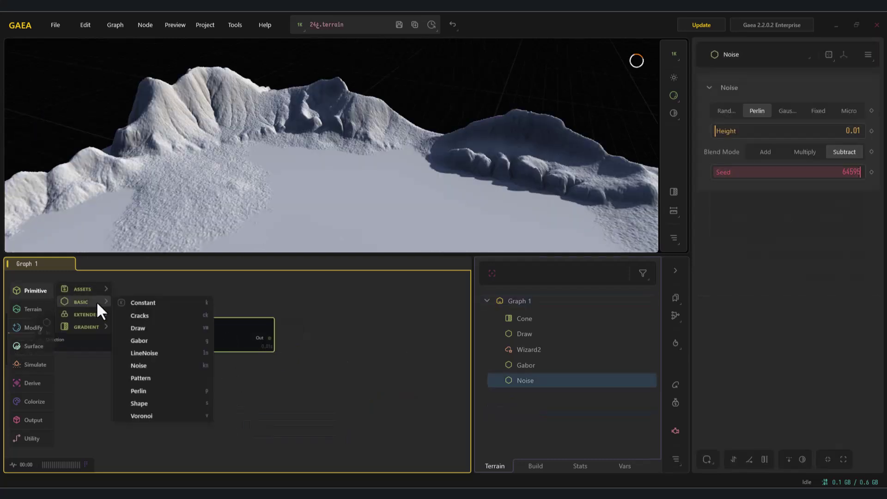
left_click(159, 390)
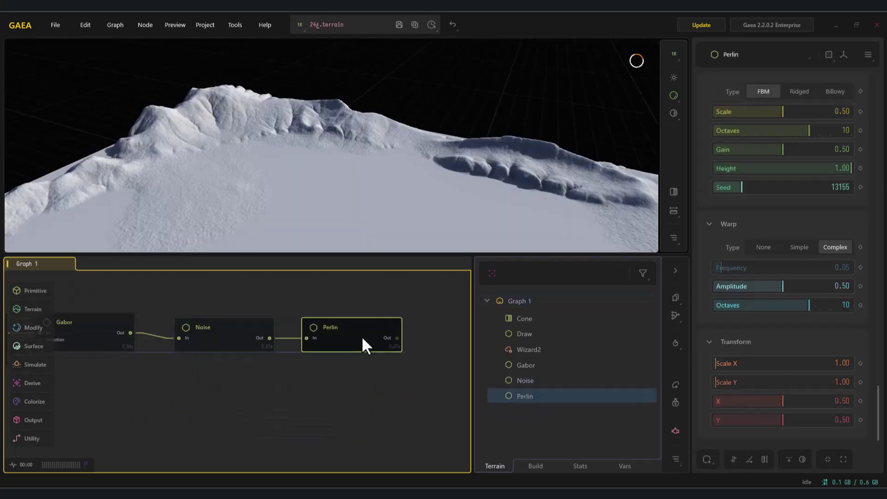
Set the Perlin to Ridged type with scale about 0.68, seed 41235 and 6 octaves
left_click_drag(798, 114, 880, 191)
left_click_drag(739, 190, 801, 195)
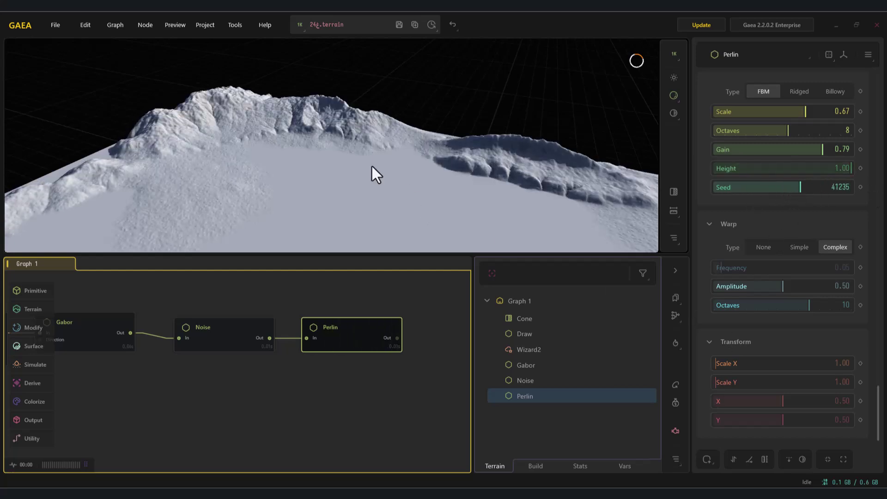
left_click(218, 339)
left_click(338, 337)
left_click(831, 92)
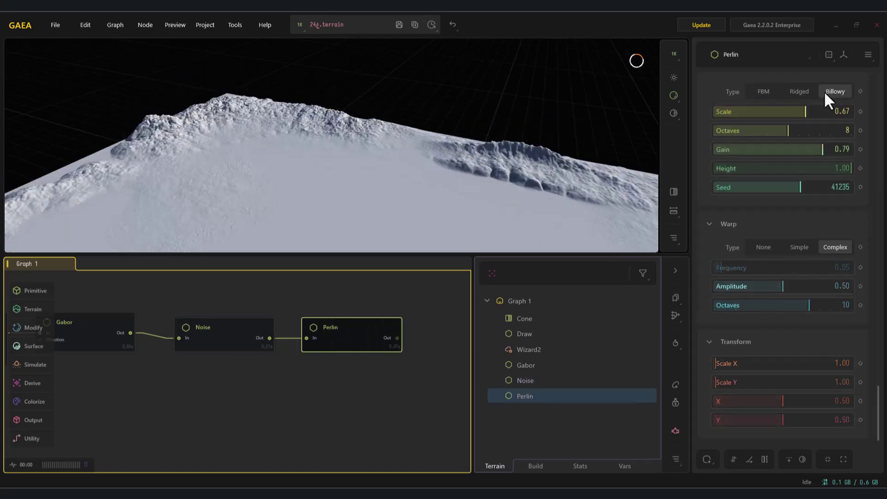
left_click(800, 92)
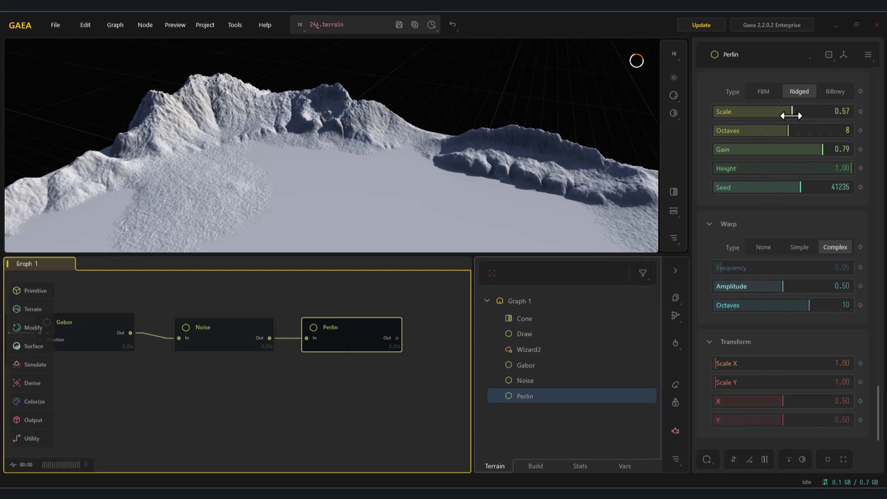
left_click_drag(790, 116, 808, 123)
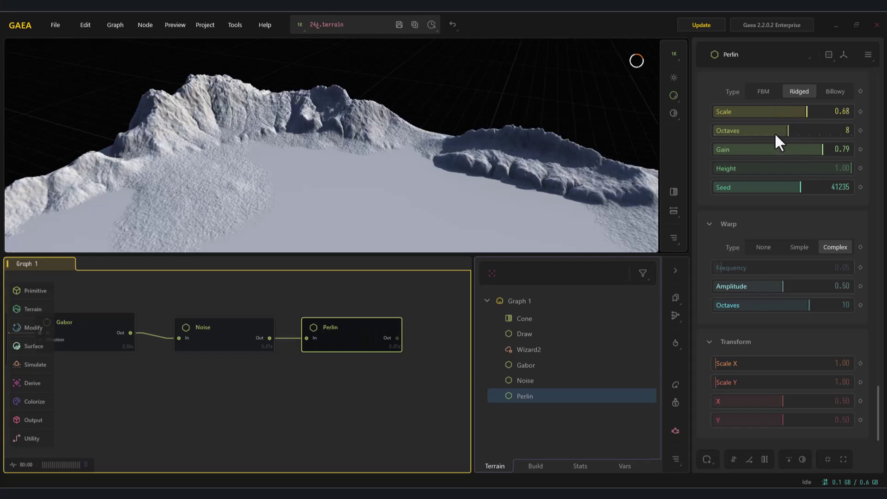
left_click_drag(778, 132, 824, 159)
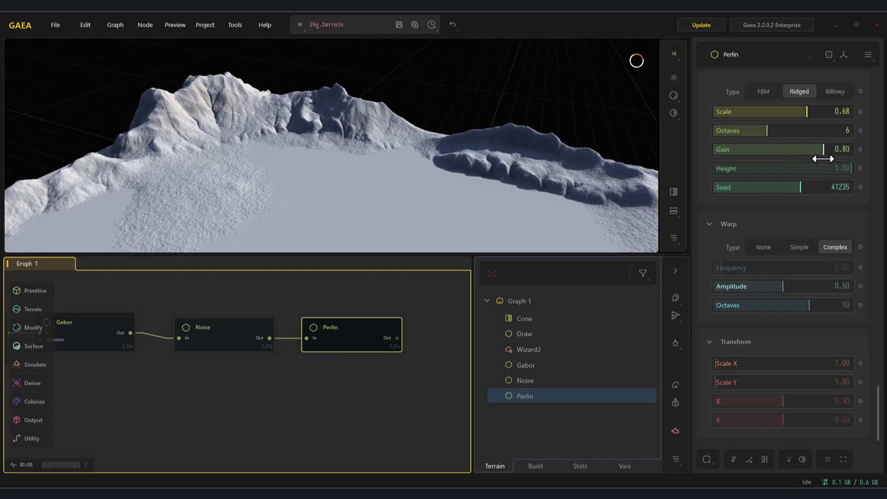
Lower the Perlin height to 0.58 and reduce its warp amplitude
left_click(208, 336)
left_click(368, 328)
mouse_move(850, 171)
left_mouse_down()
mouse_move(777, 174)
mouse_move(859, 180)
left_mouse_up()
left_click_drag(781, 286, 825, 314)
Try Simple and no warp on Perlin, then settle back on Complex warp
left_click(799, 247)
left_click(762, 247)
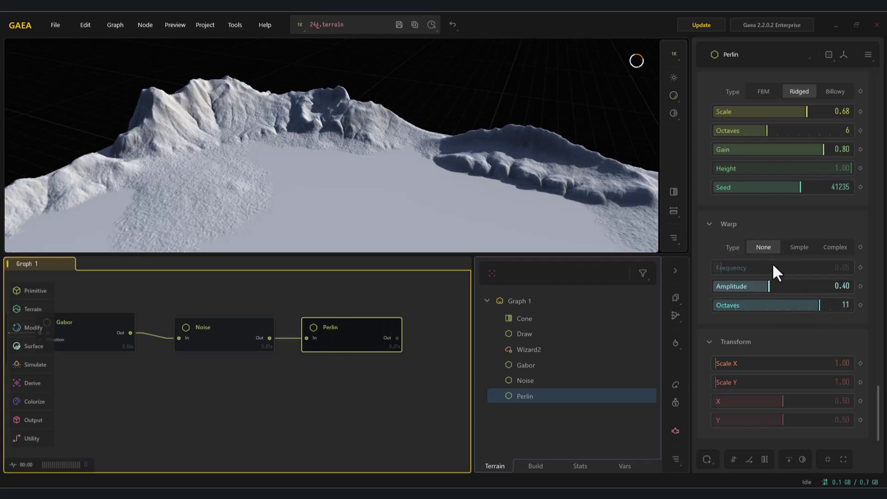
left_click(795, 247)
left_click(826, 249)
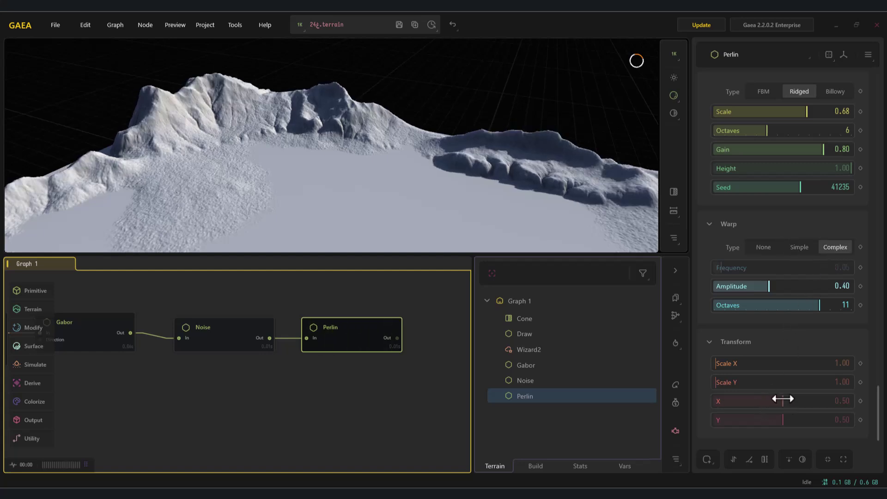
Shift the Perlin pattern along X and set its horizontal scale to 0.00
left_click_drag(752, 401, 795, 424)
left_click_drag(779, 372, 712, 364)
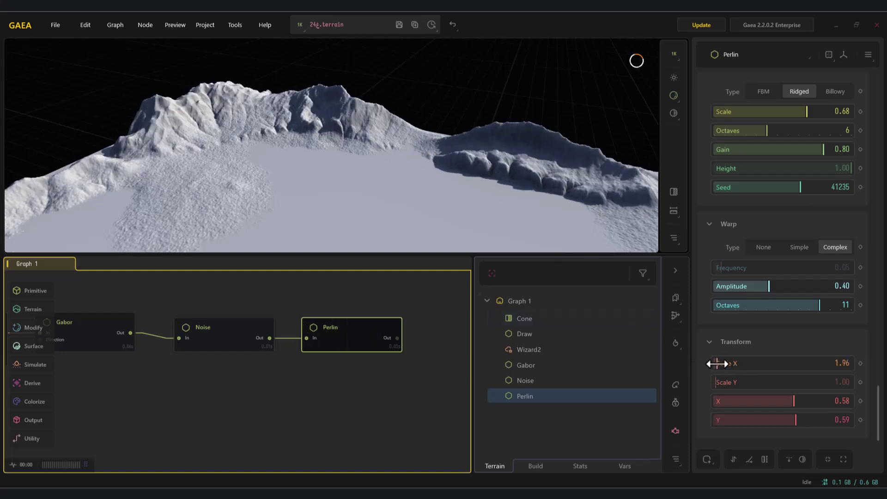
left_click_drag(716, 364, 706, 366)
left_click_drag(342, 128, 382, 147)
Compare FBM and Billowy noise, then keep Ridged at Scale 0.65 with the horizontal stretch reduced
left_click(765, 91)
left_click(799, 91)
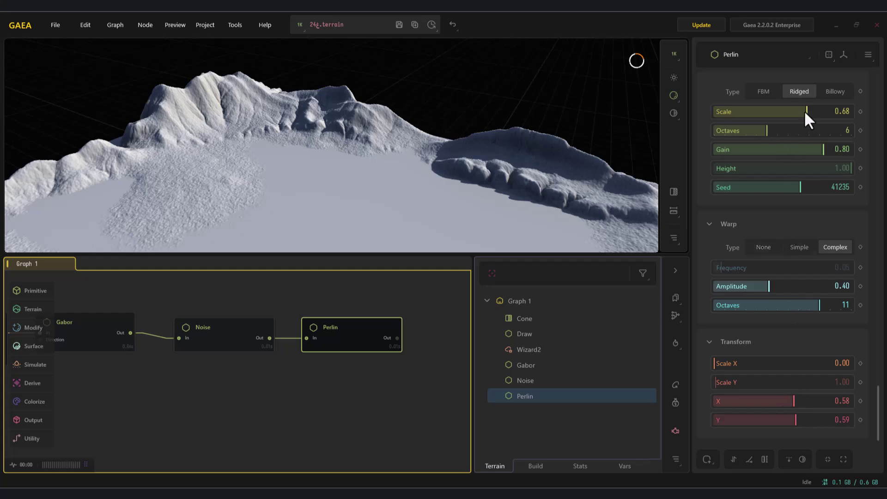
left_click(832, 92)
mouse_move(805, 118)
left_mouse_down()
mouse_move(759, 113)
mouse_move(802, 119)
left_mouse_up()
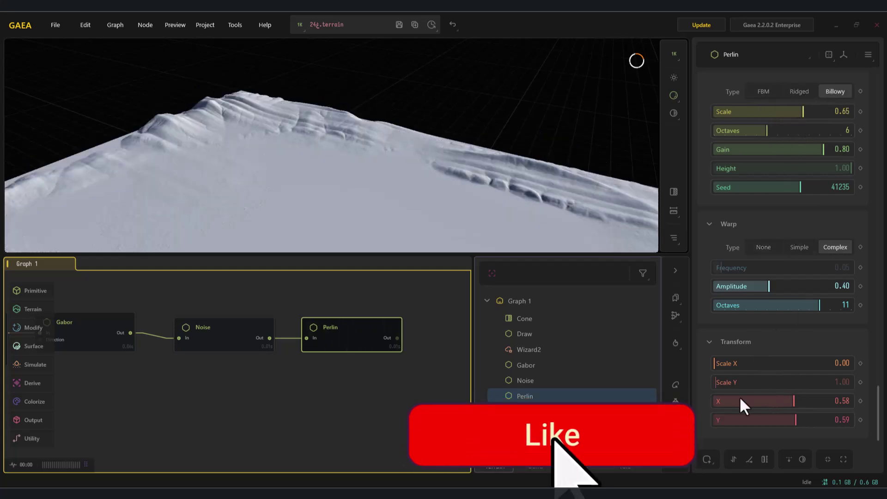
left_click(813, 364)
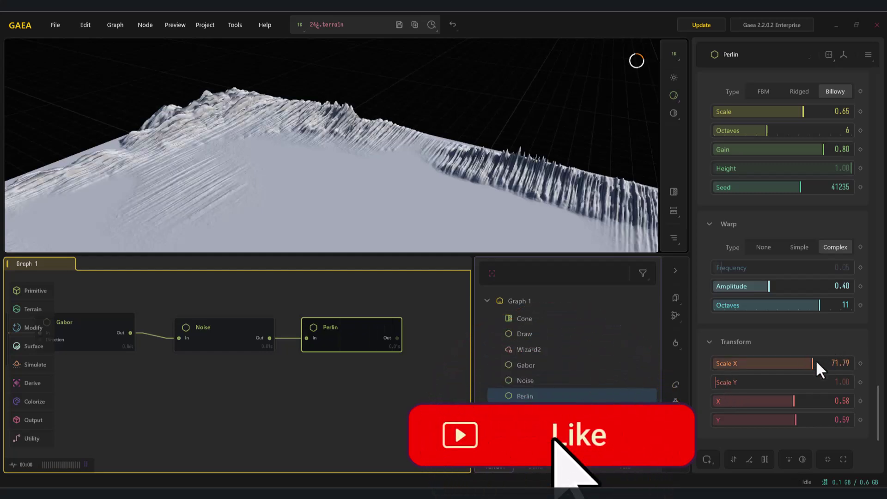
left_click_drag(815, 360, 717, 364)
left_click(800, 91)
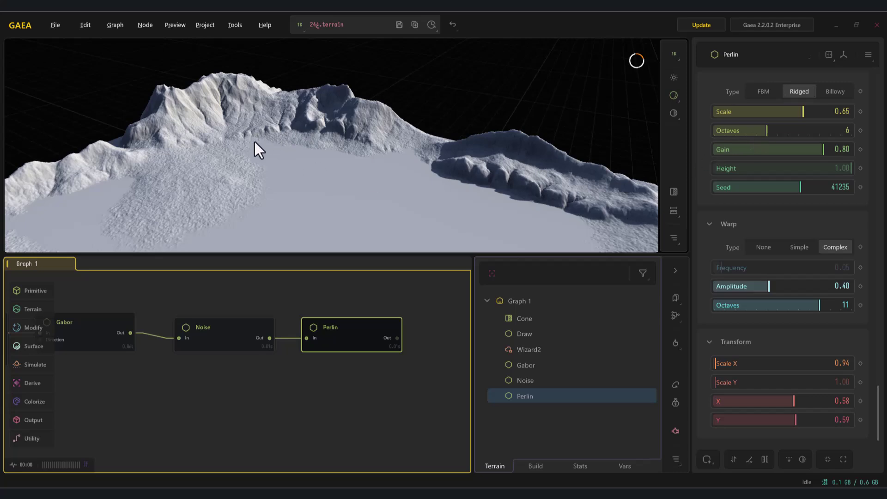
Compare the Noise and Perlin node terrains from several view angles
left_click_drag(248, 143, 287, 158)
left_click(217, 350)
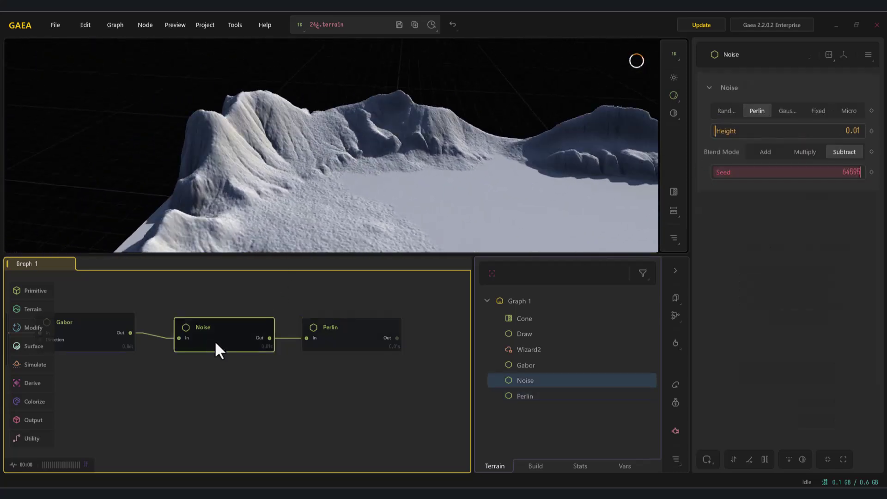
left_click(350, 326)
left_click_drag(287, 170, 273, 159)
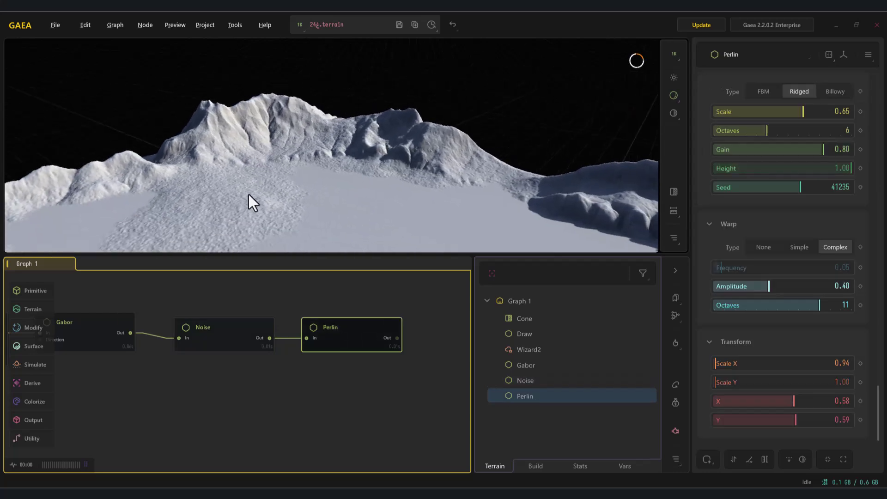
left_click(266, 342)
left_click(356, 348)
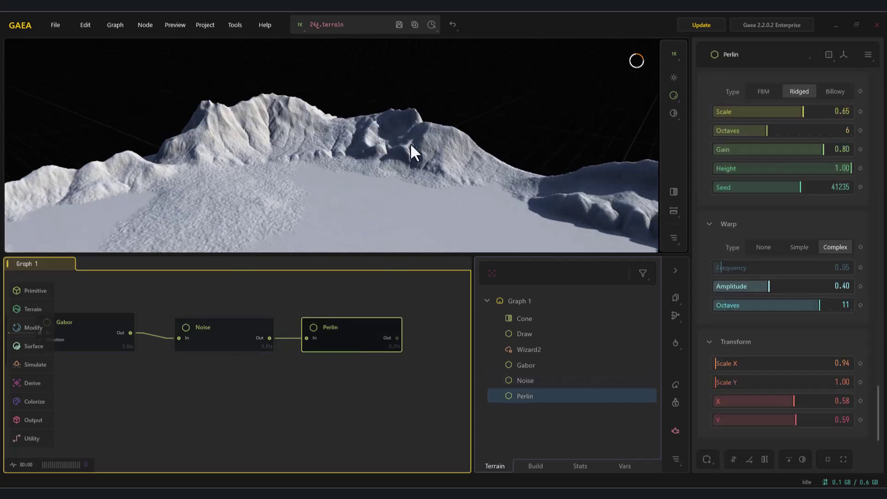
left_click(232, 337)
left_click(326, 339)
left_click(253, 339)
Add a Shape node from the Basic primitives
left_click(353, 343)
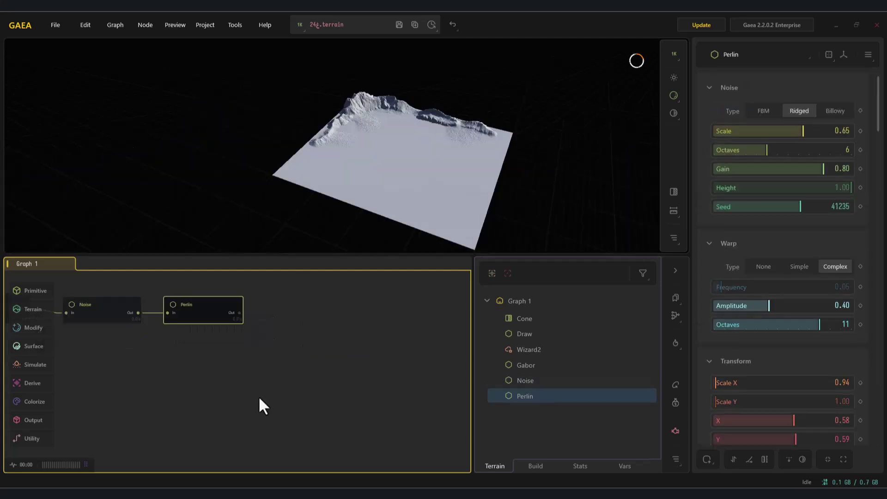
left_click(258, 402)
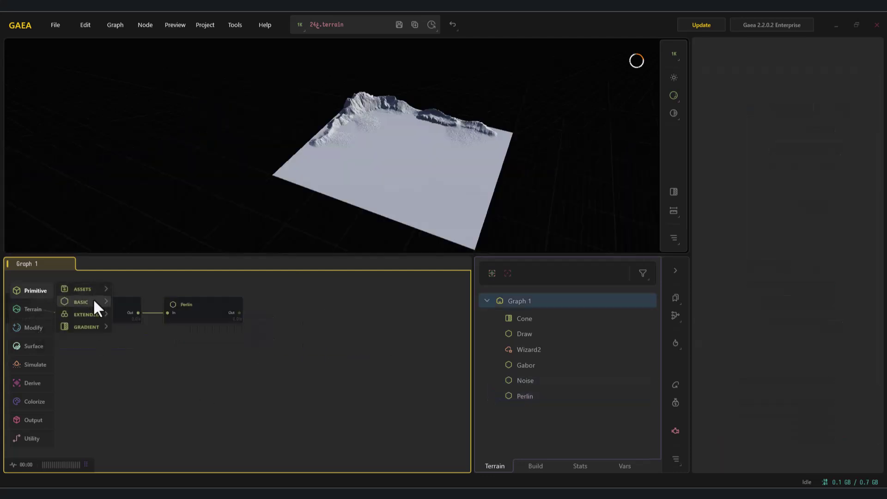
left_click(95, 301)
left_click(178, 406)
left_click(202, 397)
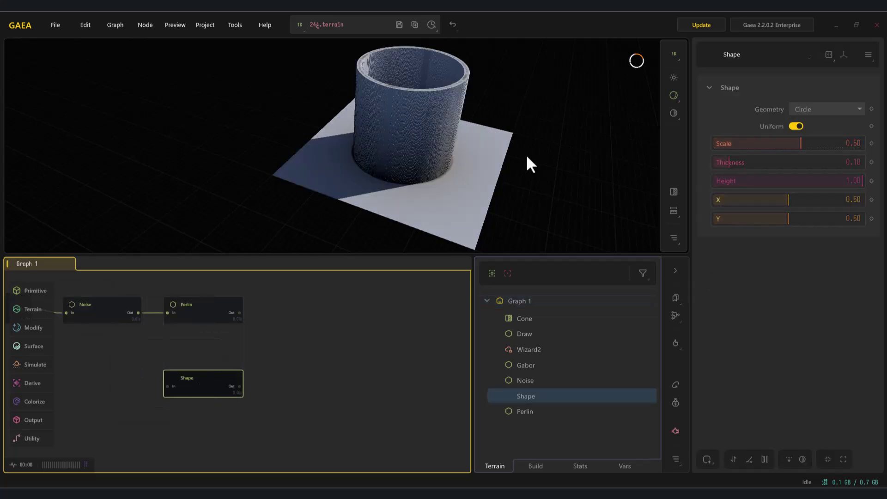
scroll(481, 139, "up", 1)
middle_click_drag(481, 139, 436, 172)
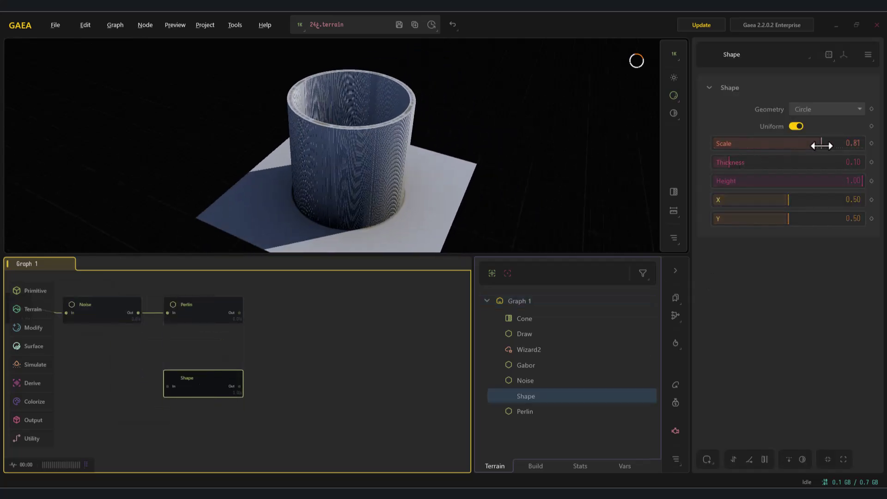
Make the Shape a circle with Scale 0.37 and Height 0.42
mouse_move(822, 145)
left_mouse_down()
mouse_move(789, 145)
mouse_move(727, 165)
mouse_move(819, 163)
left_mouse_up()
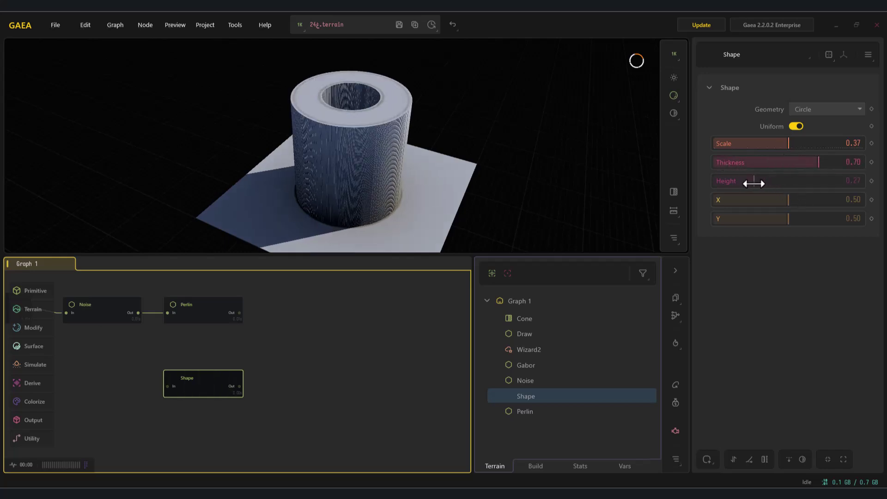
left_click_drag(755, 184, 790, 200)
left_click(838, 109)
left_click(812, 139)
left_click(830, 109)
left_click(818, 125)
Chain a Blur and a Wizard2 erosion node after the Shape to form the crater
right_click(208, 387)
left_click(209, 387)
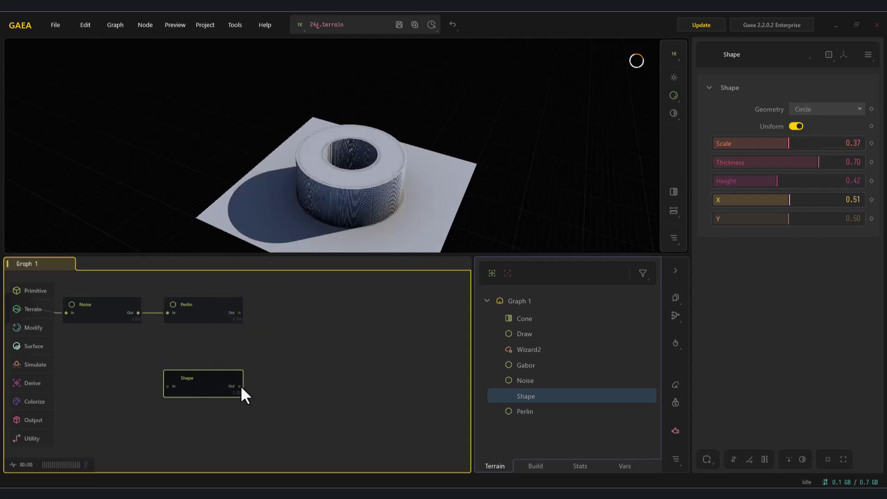
left_click_drag(239, 386, 330, 378)
left_click(344, 282)
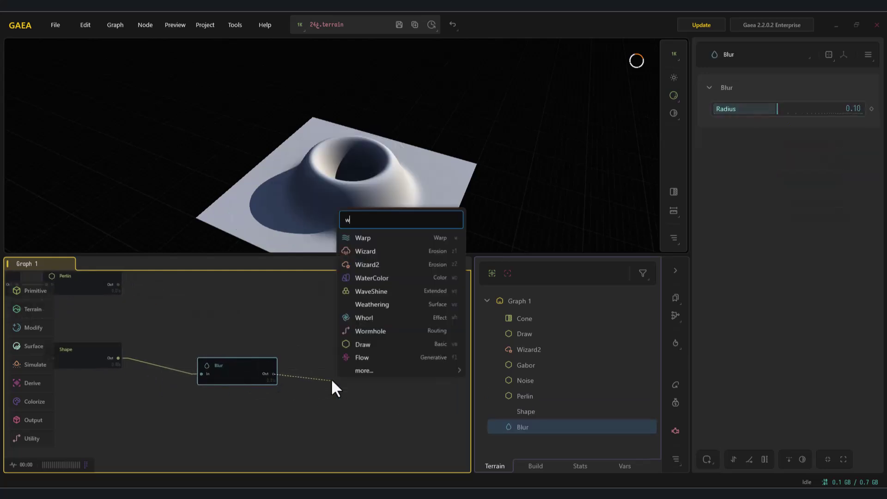
left_click(374, 265)
scroll(462, 190, "down", 2)
left_click_drag(403, 194, 337, 183)
scroll(461, 190, "up", 2)
middle_click_drag(337, 183, 361, 179)
left_click_drag(361, 178, 406, 196)
scroll(405, 196, "up", 2)
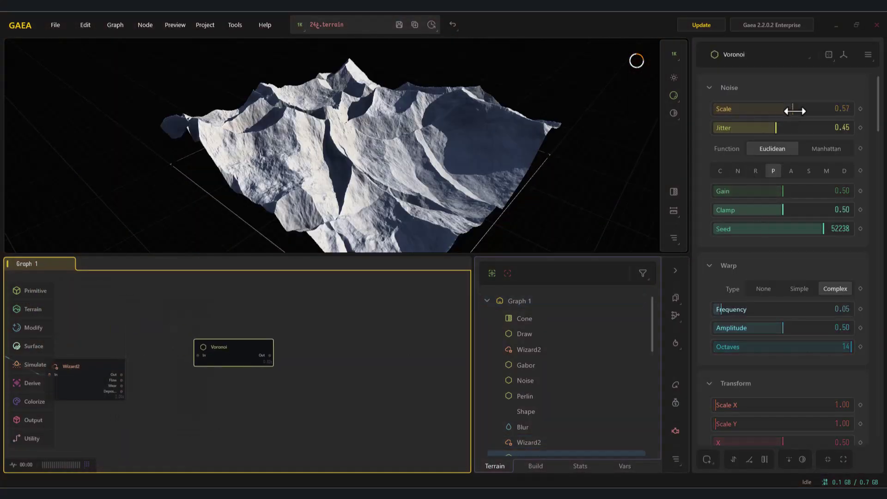
Set Voronoi Scale 0.37 with Manhattan distance, trying each mode before settling on D
left_click_drag(794, 111, 766, 112)
left_click(816, 150)
left_click(720, 170)
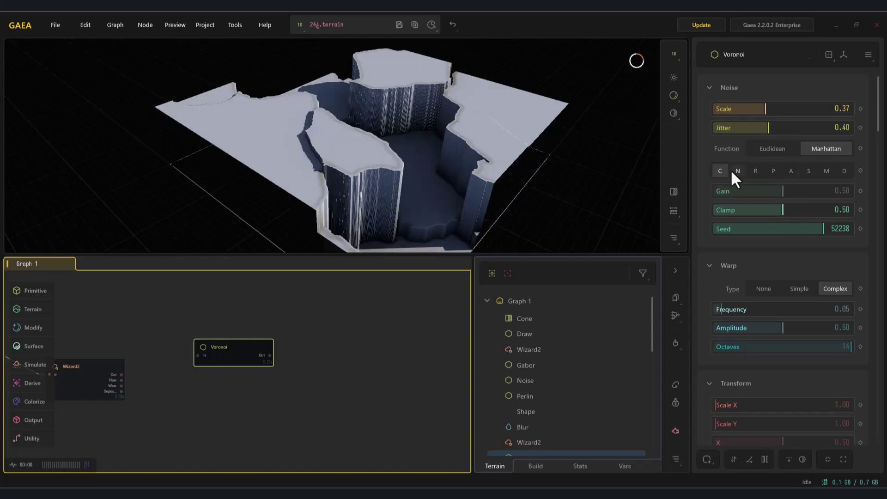
left_click(738, 171)
left_click(759, 170)
left_click(773, 172)
left_click(790, 170)
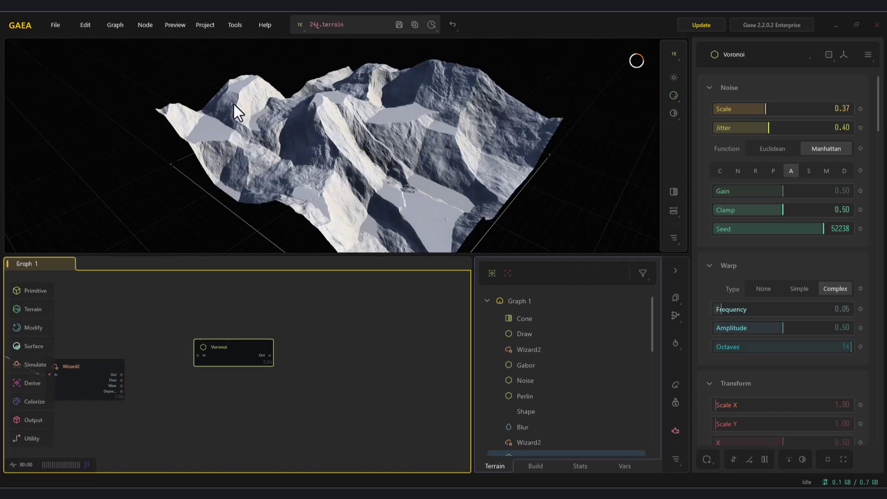
left_click(826, 171)
left_click(844, 171)
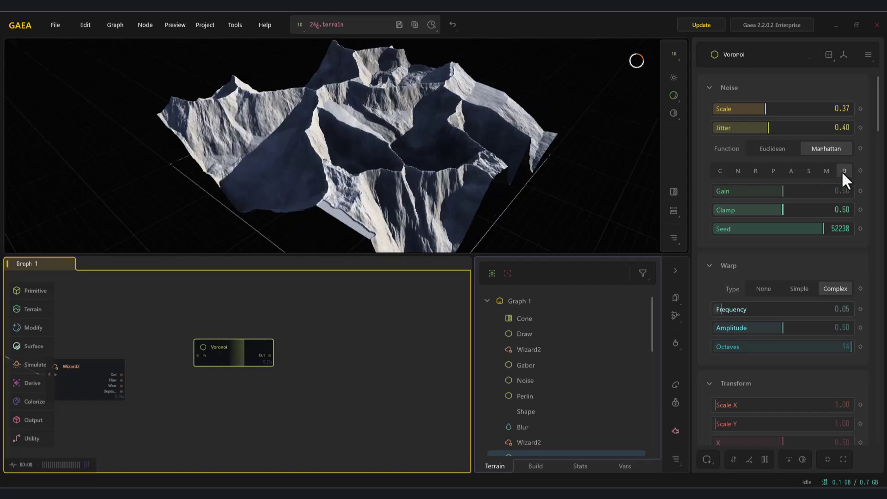
Set Gain 0.40, Clamp 0.27, warp Frequency 0.07, Amplitude 0.51, Octaves 14 and X offset 0.45
left_click_drag(798, 195, 747, 214)
mouse_move(735, 309)
left_mouse_down()
mouse_move(760, 307)
mouse_move(723, 310)
left_mouse_up()
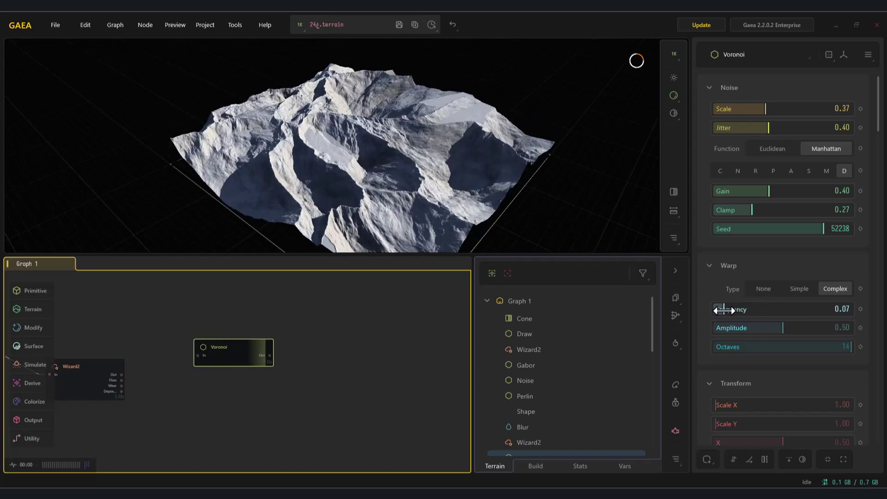
left_click_drag(801, 330, 712, 348)
left_click_drag(780, 352, 845, 353)
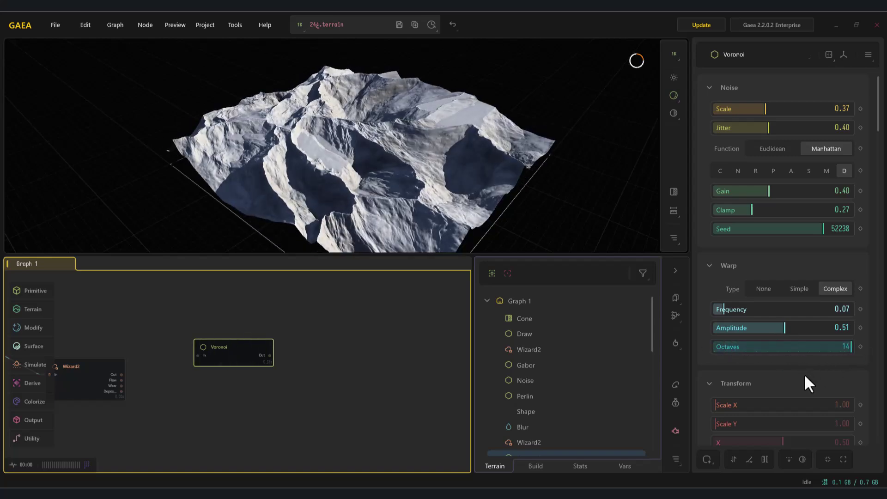
scroll(806, 371, "down", 2)
left_click_drag(790, 402, 775, 401)
Try a horizontal stretch on the Voronoi noise, then undo it
left_click(720, 363)
left_click_drag(720, 363, 715, 364)
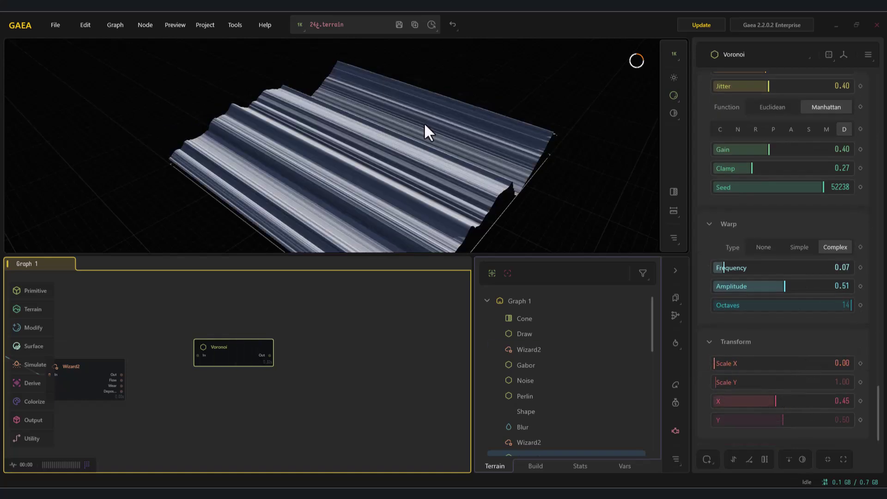
key("ctrl+z")
key("ctrl+z")
key("ctrl+z")
key("ctrl+z")
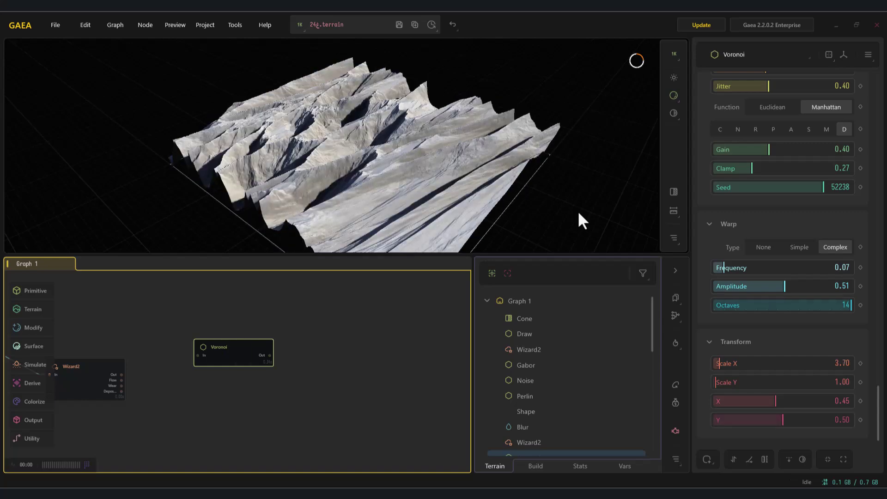
scroll(512, 142, "down", 3)
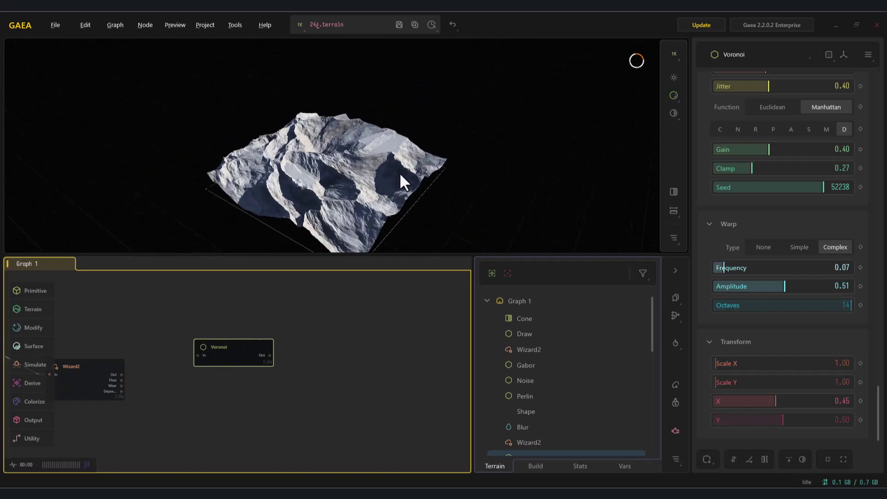
scroll(795, 231, "up", 1)
Toggle the warp off and back to Complex with warp Frequency 0.07
left_click(799, 274)
left_click(764, 274)
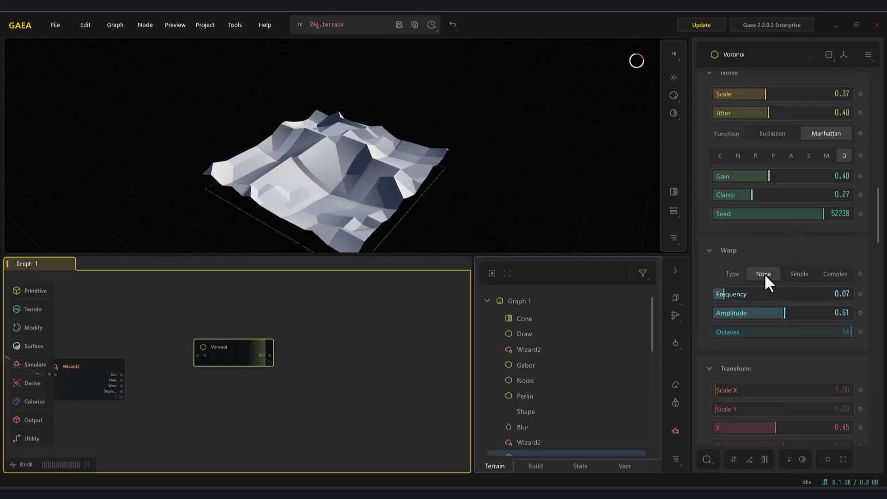
left_click(731, 294)
left_click_drag(731, 295, 733, 294)
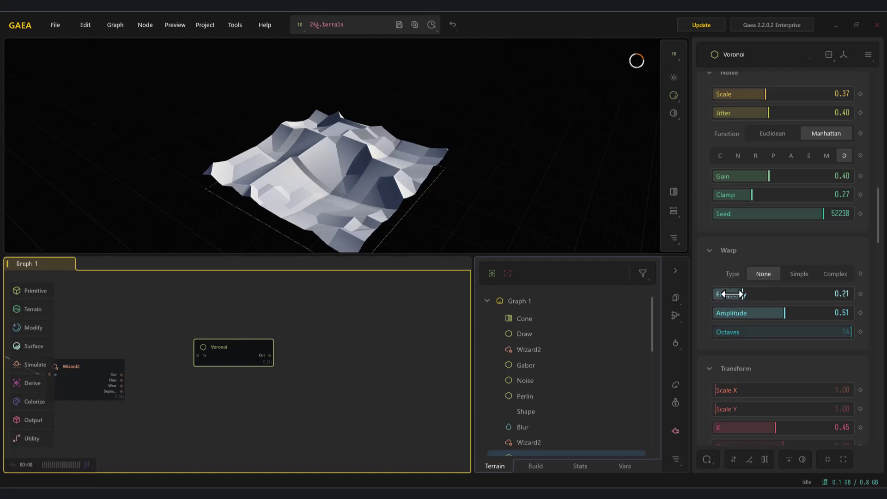
left_click(835, 274)
scroll(456, 214, "up", 3)
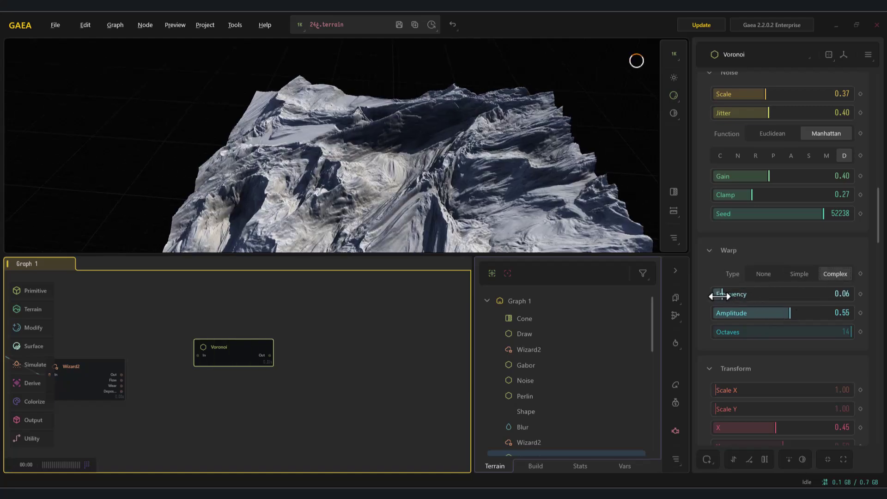
left_click_drag(719, 296, 724, 296)
Lower warp Frequency to 0.05, switch to mode A and raise Clamp to 0.45
left_click_drag(425, 132, 336, 185)
scroll(346, 152, "down", 5)
scroll(361, 160, "up", 5)
left_click(328, 368)
left_click(233, 352)
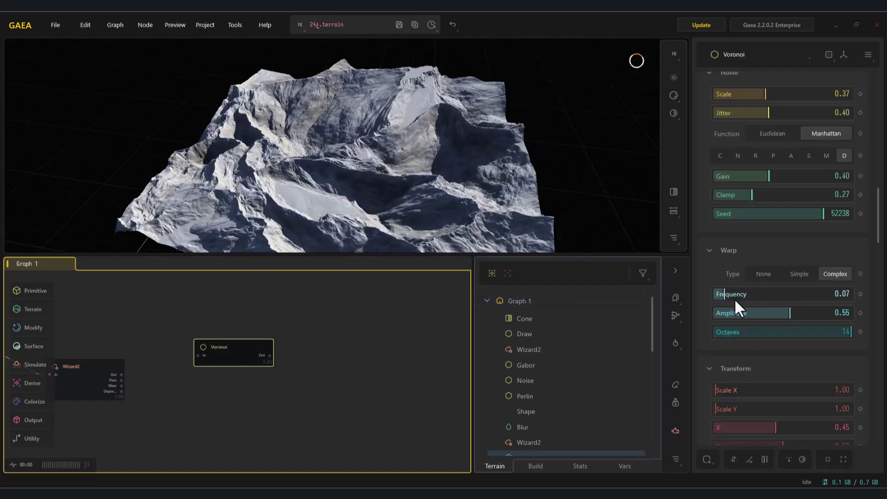
left_click_drag(722, 293, 722, 296)
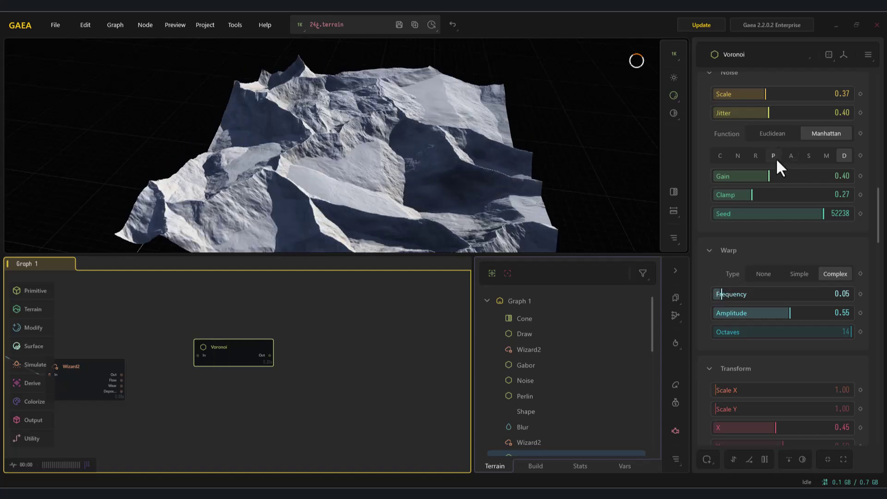
left_click(789, 156)
left_click_drag(762, 200, 774, 199)
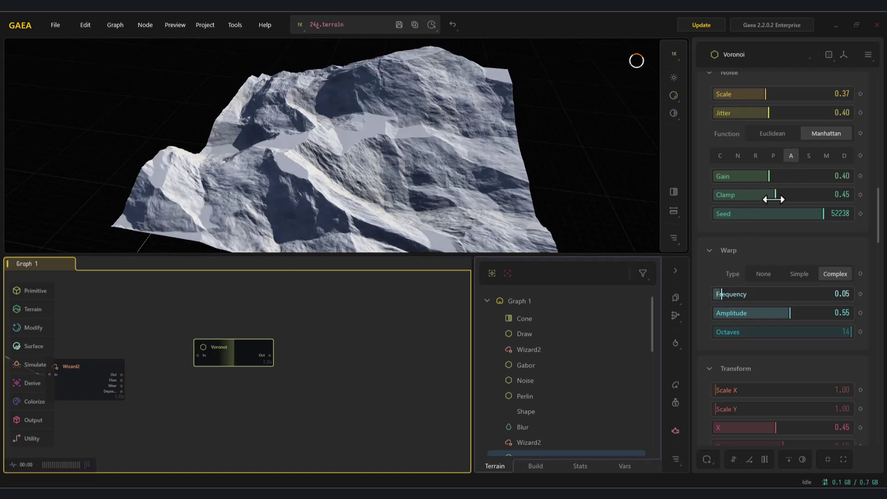
Cycle the Voronoi modes to settle on R and set warp Frequency to 0.06
left_click_drag(365, 169, 378, 172)
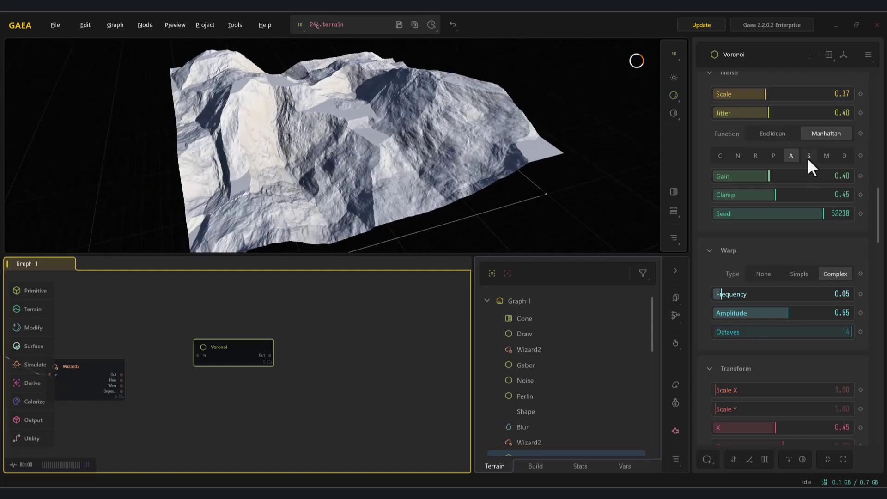
left_click(809, 156)
left_click(821, 158)
left_click(757, 156)
left_click(734, 156)
left_click(756, 156)
mouse_move(531, 176)
left_mouse_down()
mouse_move(398, 178)
mouse_move(545, 176)
left_mouse_up()
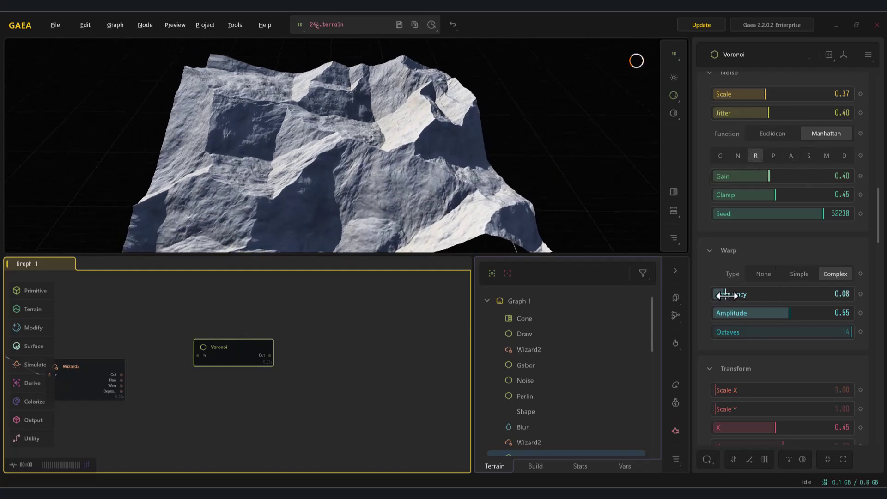
left_click_drag(728, 294, 722, 295)
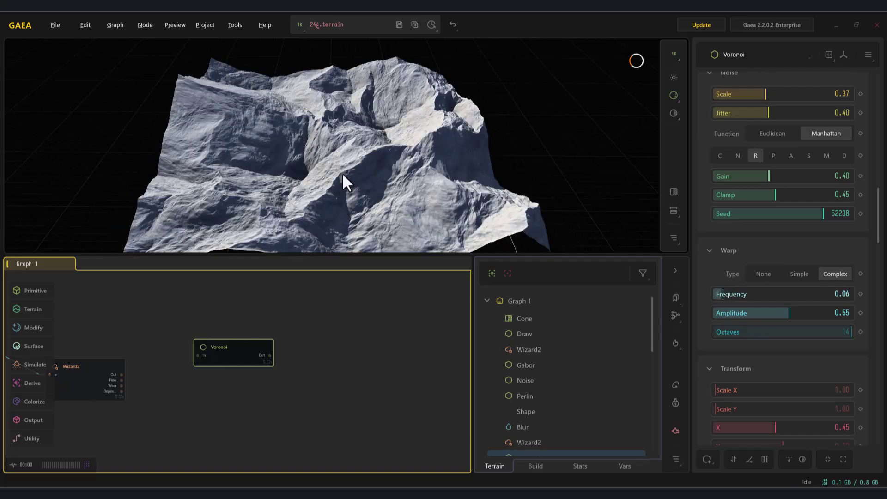
left_click_drag(345, 169, 369, 167)
Open the Draw node's painter with a larger brush and raised brush height
scroll(243, 363, "down", 2)
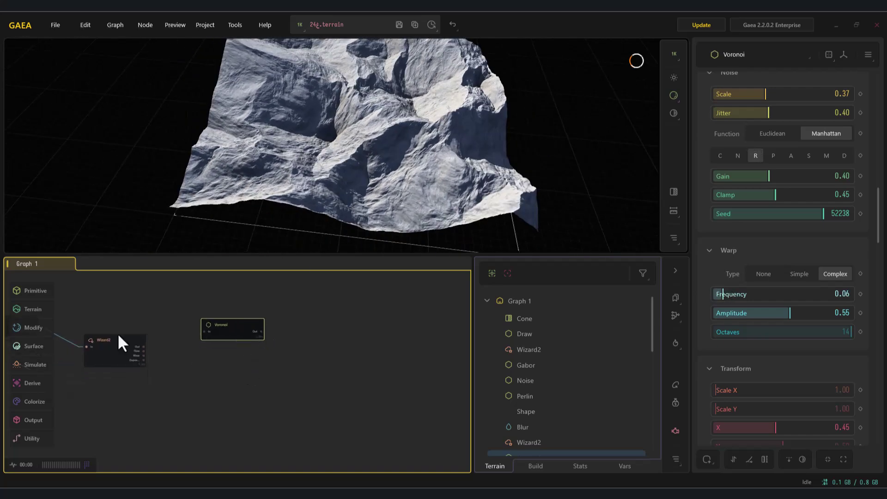
left_click(814, 137)
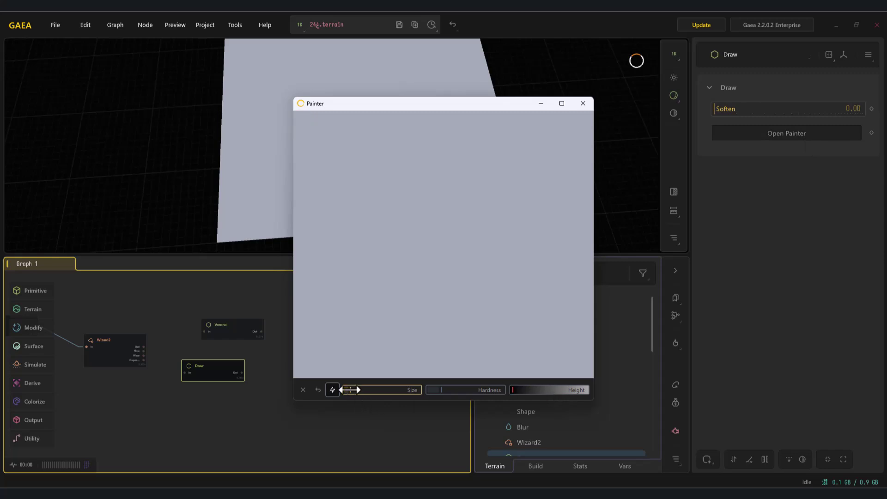
left_click_drag(355, 390, 364, 391)
left_click_drag(490, 103, 692, 101)
left_click_drag(698, 298, 703, 309)
Paint a zigzag ridge on the canvas, close the painter and set Soften to 1.27
left_click_drag(715, 388, 724, 387)
left_click_drag(657, 287, 664, 339)
left_click(504, 387)
left_click_drag(716, 387, 718, 387)
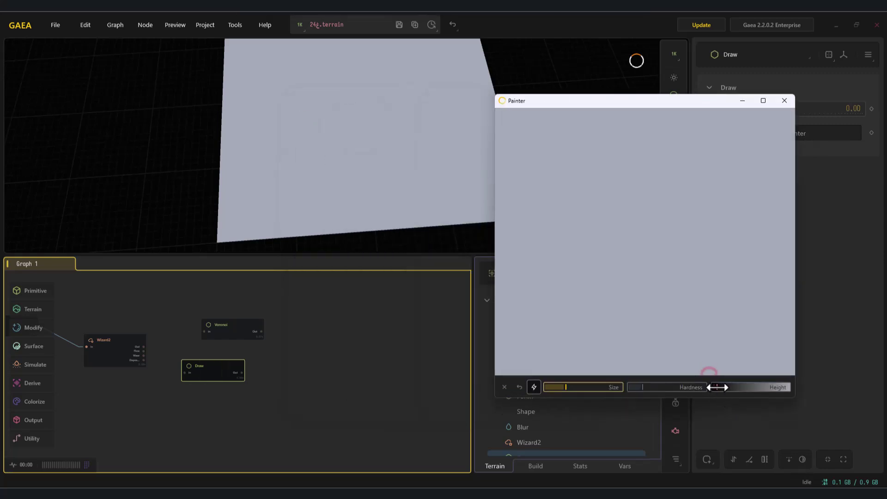
mouse_move(662, 310)
left_mouse_down()
mouse_move(656, 383)
mouse_move(637, 365)
mouse_move(670, 325)
mouse_move(610, 349)
left_mouse_up()
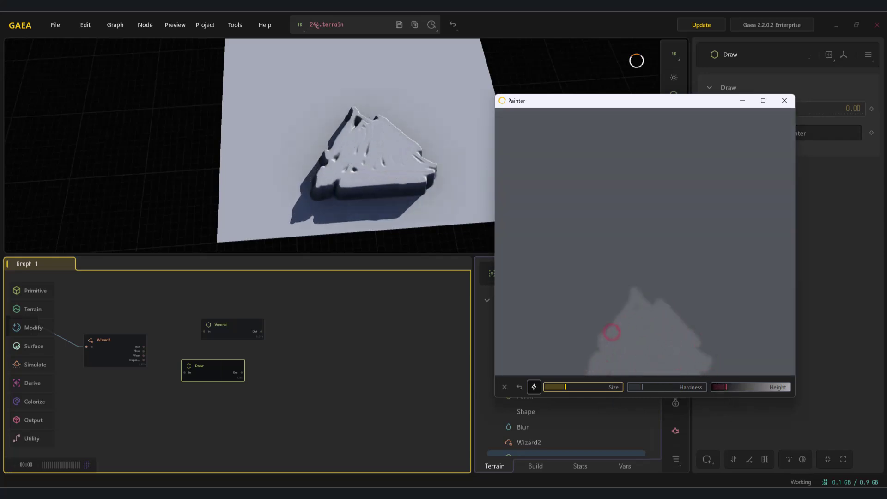
left_click(782, 99)
left_click_drag(750, 111, 794, 110)
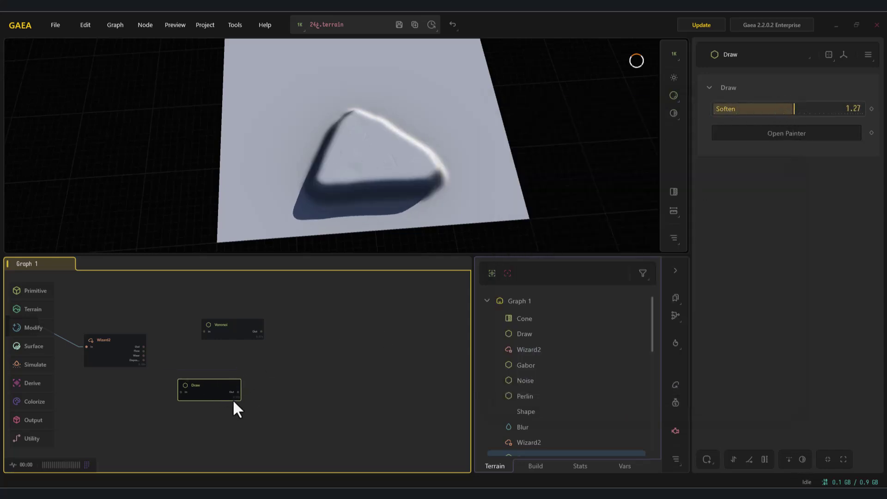
Add a Blur node after the Draw node with a lower blur radius
type("blur")
key("Return")
mouse_move(778, 109)
left_mouse_down()
mouse_move(755, 109)
mouse_move(763, 109)
left_mouse_up()
Combine the Voronoi terrain with the blurred shape, raising the Combine ratio to 0.88
middle_click_drag(202, 337, 232, 339)
left_click_drag(235, 309, 275, 312)
left_click_drag(320, 388, 319, 387)
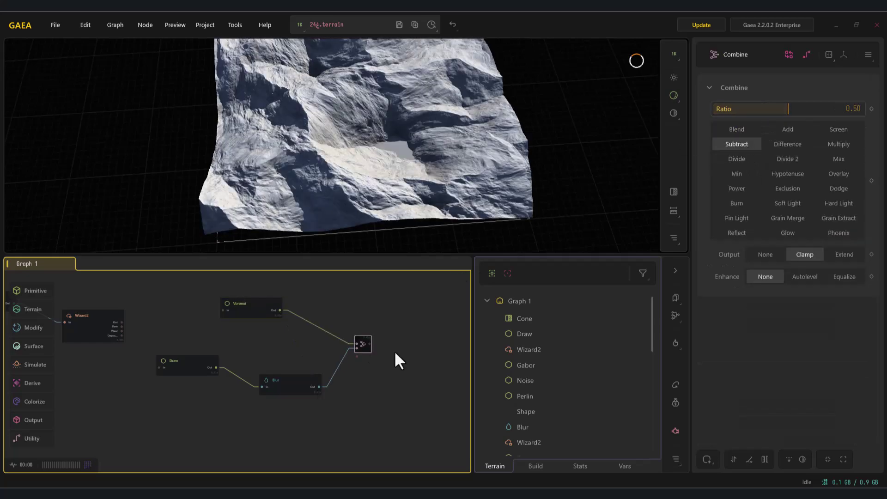
left_click_drag(788, 109, 863, 111)
scroll(387, 186, "up", 3)
left_click_drag(430, 165, 392, 177)
Add a Lake node after the Combine with Small Lakes 0.94 and Shore Size 0.69
middle_click_drag(365, 377, 352, 375)
scroll(352, 375, "up", 3)
left_click_drag(356, 322, 405, 379)
type("ll")
left_click(439, 236)
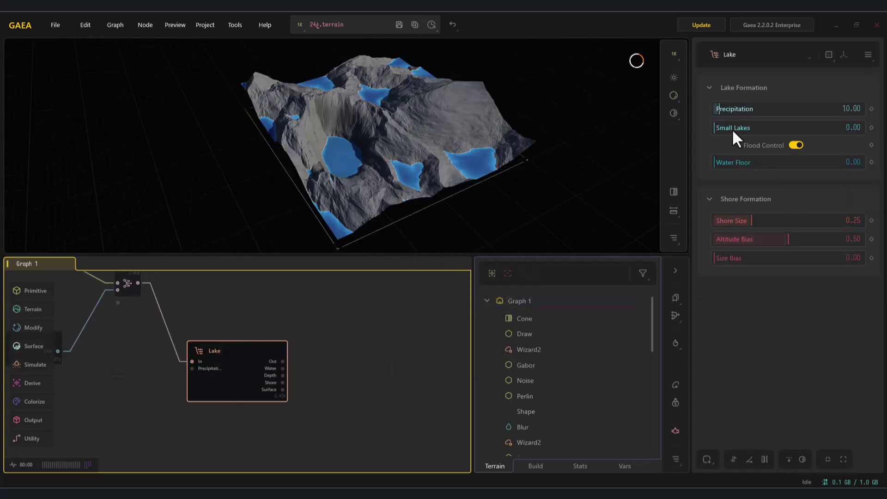
left_click_drag(739, 129, 752, 168)
left_click_drag(747, 221, 816, 221)
Add a Cellular node and try several distance functions, ending back on Hash
mouse_move(40, 292)
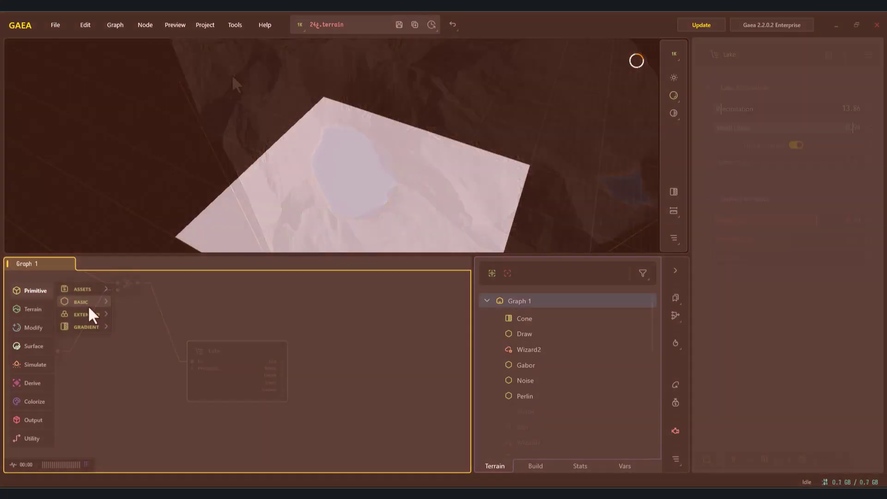
mouse_move(88, 309)
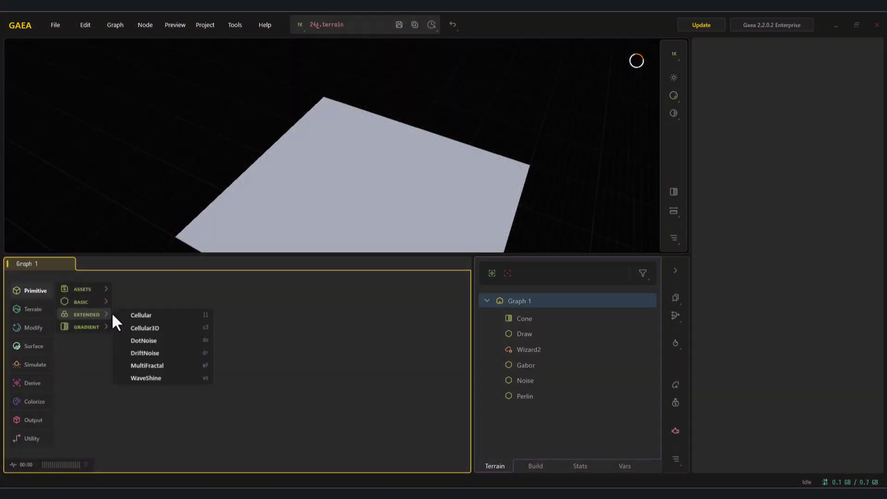
left_click(142, 316)
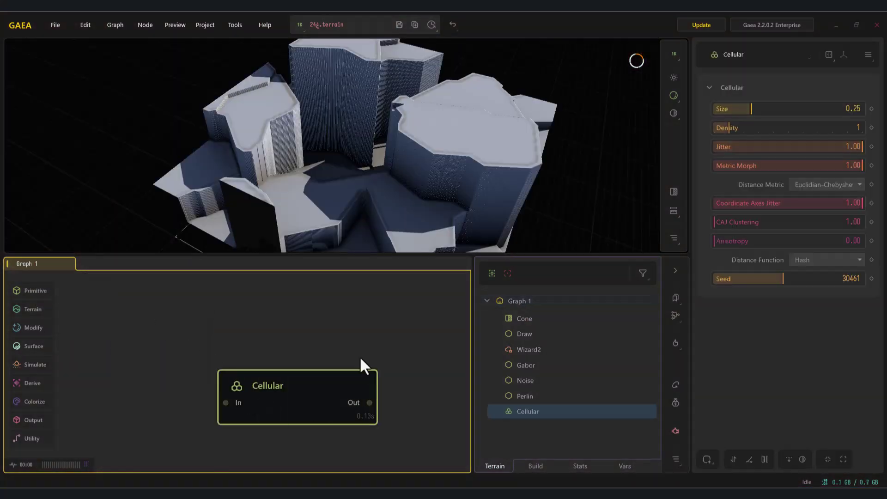
left_click(819, 262)
left_click(816, 287)
left_click(823, 260)
left_click(817, 301)
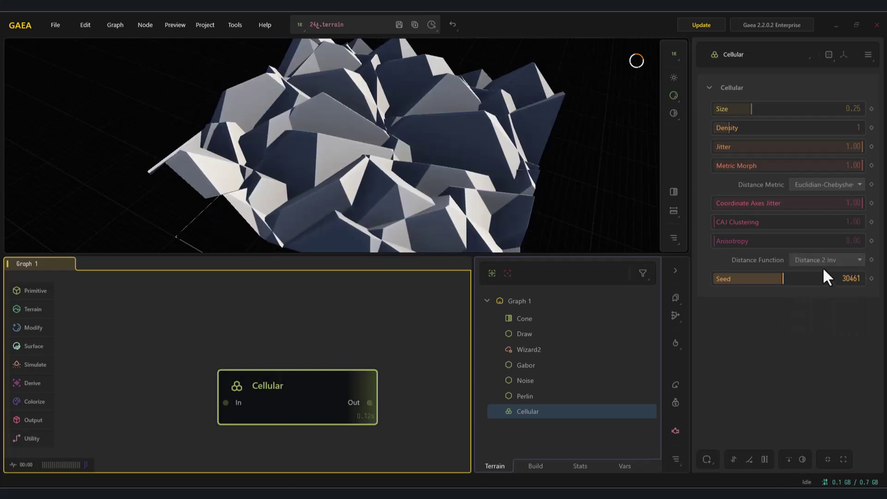
left_click(824, 260)
left_click(823, 327)
left_click(823, 259)
left_click(822, 276)
Set the Cellular to Distance Inv, Size 0.42, Density 1 and Jitter 0.22
left_click(773, 110)
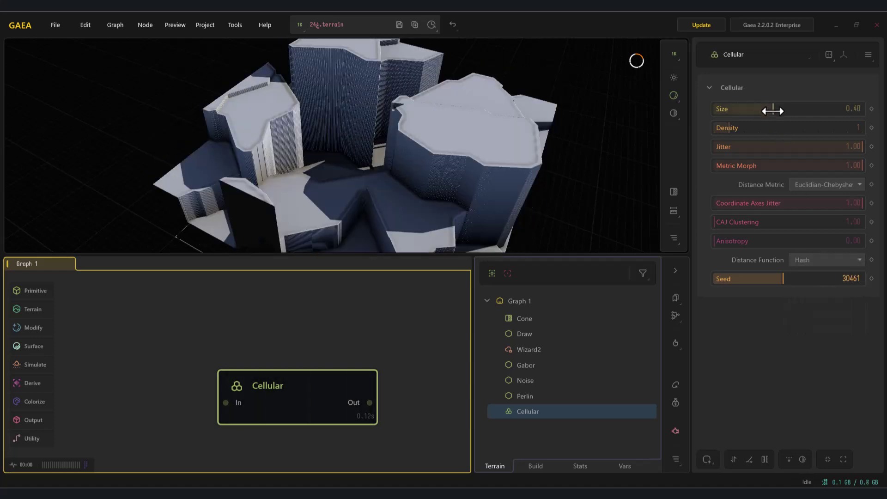
left_click_drag(772, 111, 808, 131)
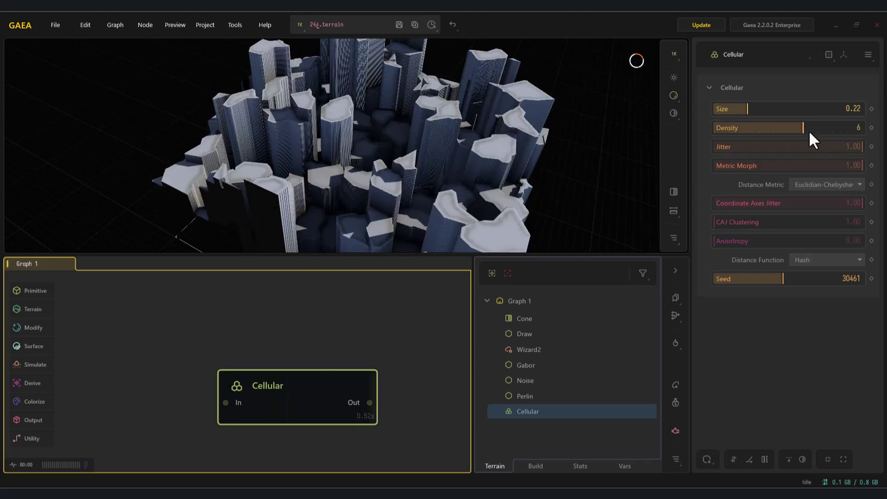
left_click_drag(746, 147, 811, 147)
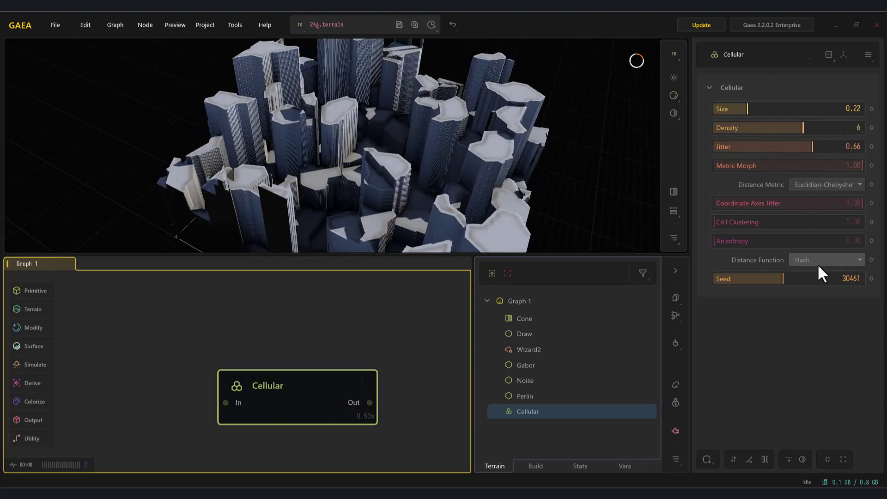
left_click(817, 261)
left_click(815, 293)
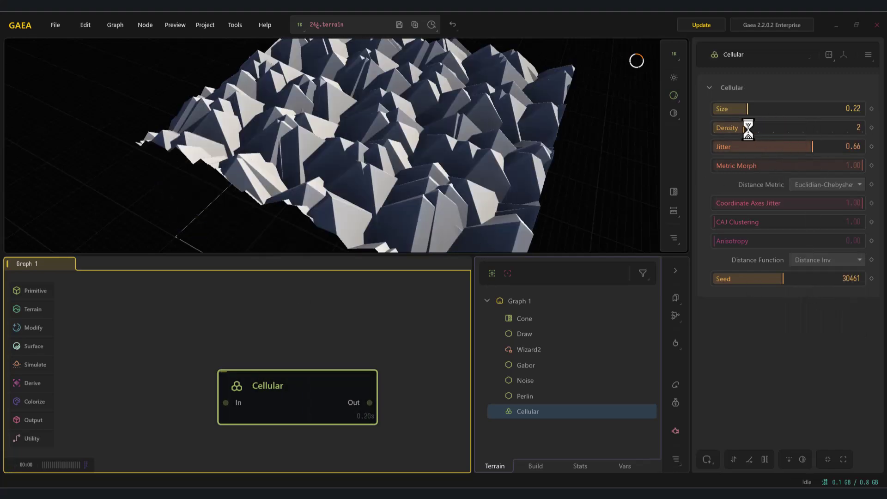
mouse_move(747, 130)
left_mouse_down()
mouse_move(728, 129)
mouse_move(747, 147)
left_mouse_up()
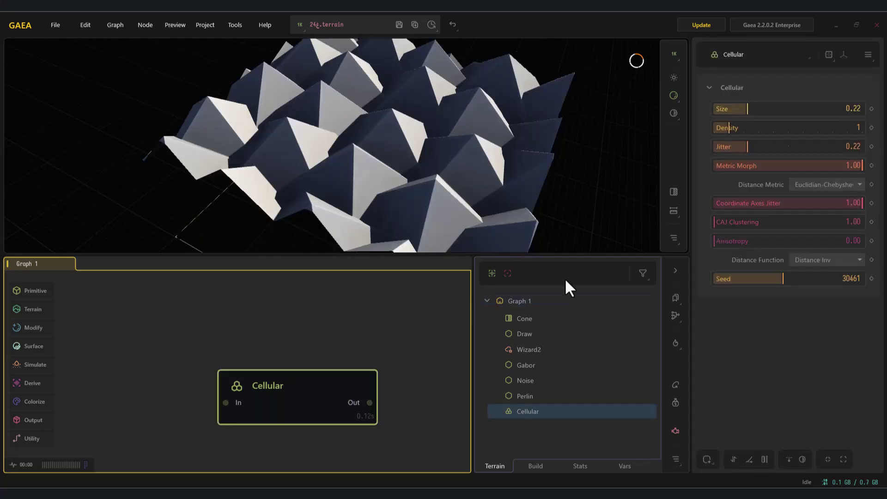
left_click_drag(806, 165, 875, 176)
scroll(350, 127, "down", 5)
left_click_drag(750, 119, 778, 115)
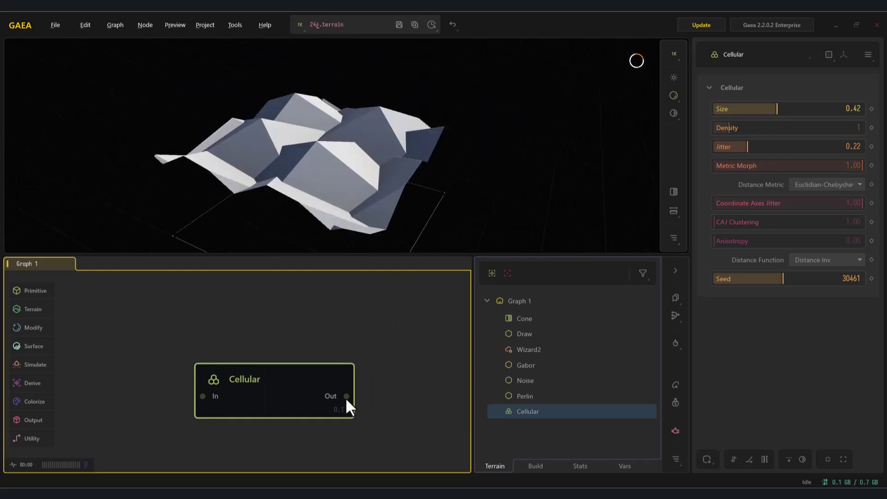
Add a Blur node after Cellular with Radius 0.03
left_click_drag(347, 396, 409, 404)
left_click(442, 296)
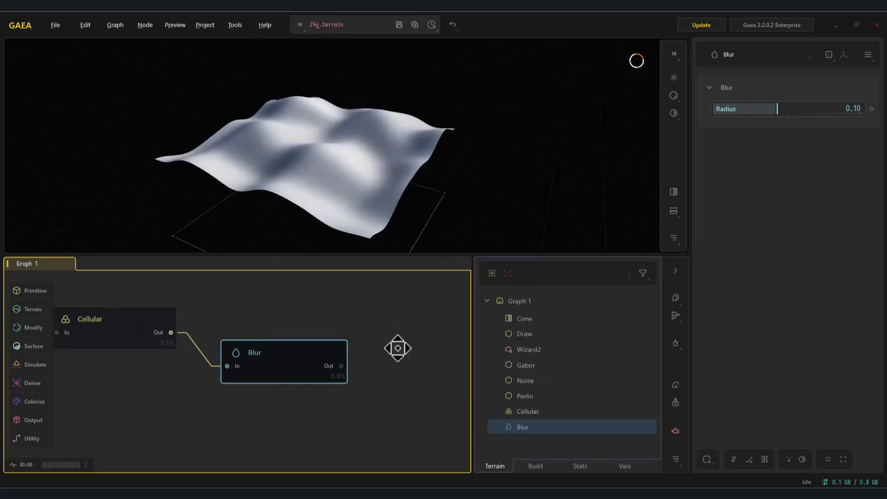
middle_click_drag(398, 347, 300, 334)
left_click(728, 111)
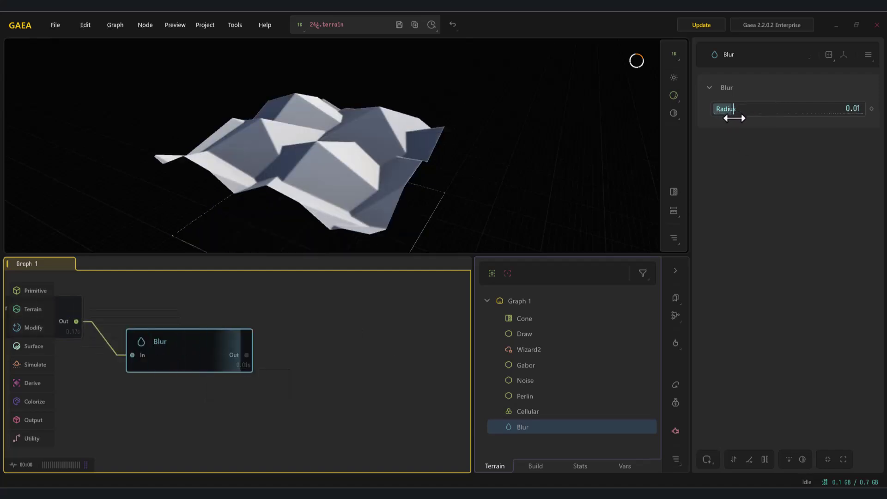
left_click_drag(735, 118, 749, 121)
Add a Perlin node fed by the Blur and inspect the resulting terrain
left_click_drag(245, 356, 322, 367)
left_click(361, 364)
left_click(251, 357)
type("pe")
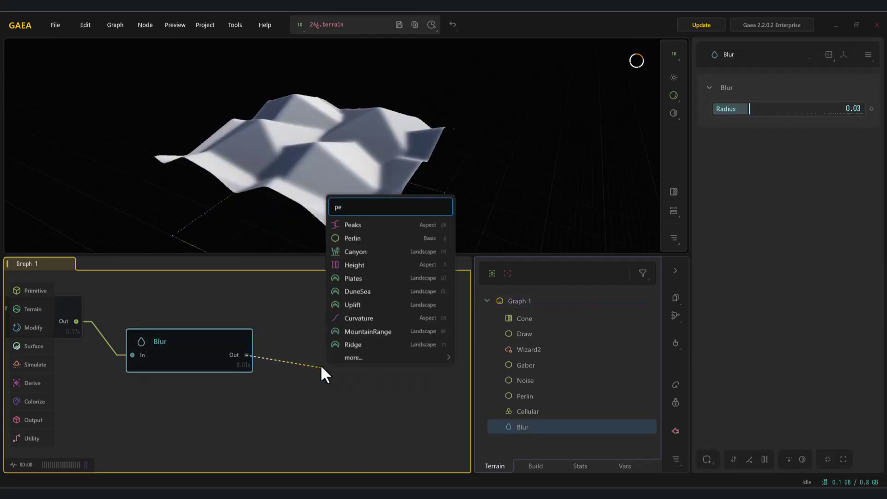
left_click(366, 239)
left_click_drag(340, 181, 290, 209)
scroll(296, 185, "up", 5)
scroll(296, 171, "down", 2)
left_click_drag(297, 171, 274, 189)
Set the Perlin noise to Billowy with Scale 0.60 and Gain 0.54
left_click(789, 110)
left_click(832, 112)
scroll(279, 176, "up", 5)
left_click_drag(778, 131, 797, 138)
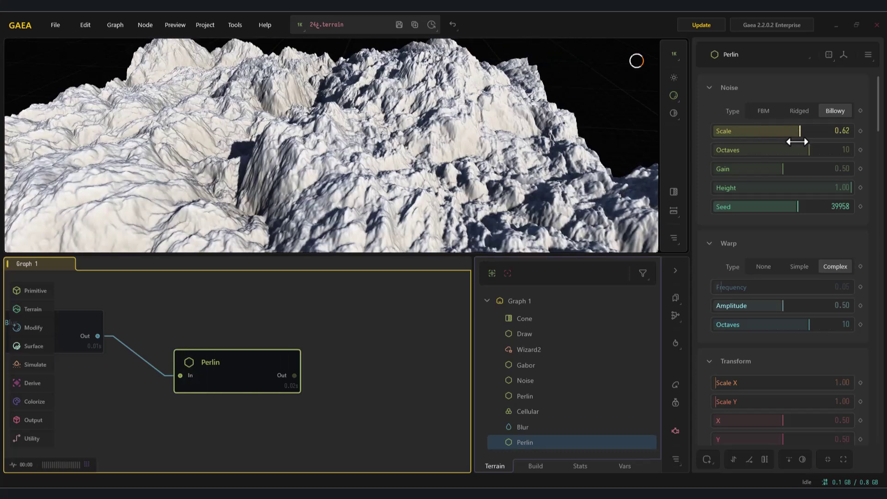
scroll(297, 165, "down", 5)
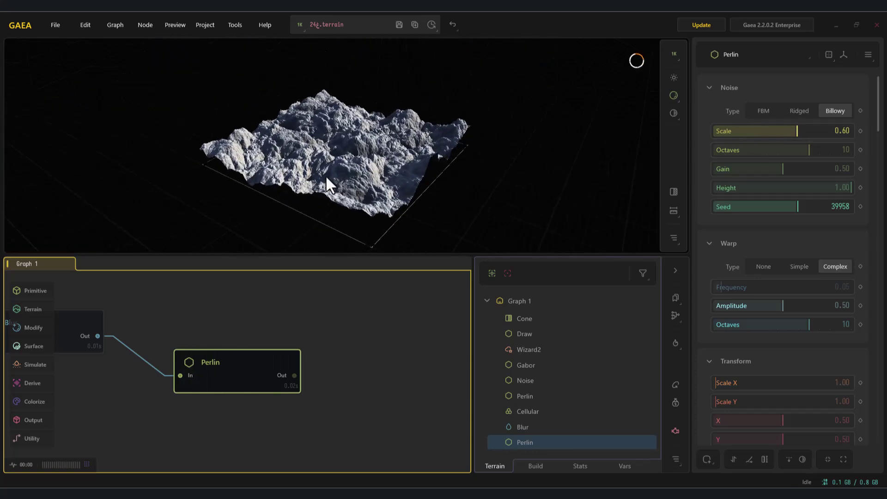
mouse_move(782, 169)
left_mouse_down()
mouse_move(753, 175)
mouse_move(789, 181)
left_mouse_up()
middle_click_drag(206, 358, 266, 358)
left_click_drag(266, 358, 208, 353)
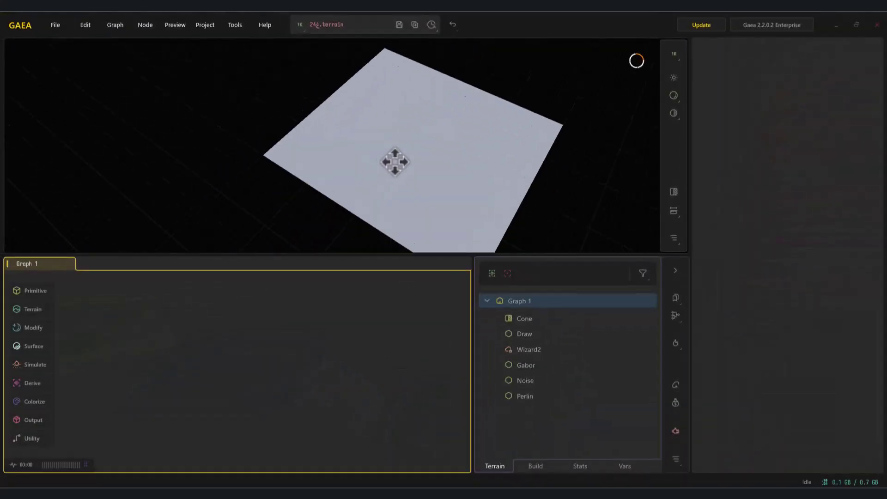
Add a Cellular3D node and rough in cell size, gaps, jitter, seed and X stretch
mouse_move(40, 291)
mouse_move(78, 311)
left_click(144, 326)
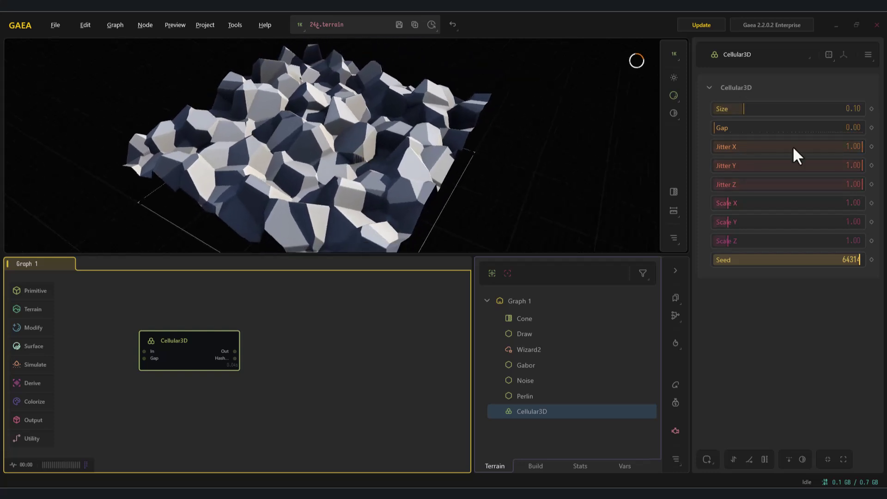
left_click_drag(768, 112, 749, 134)
left_click_drag(818, 147, 689, 156)
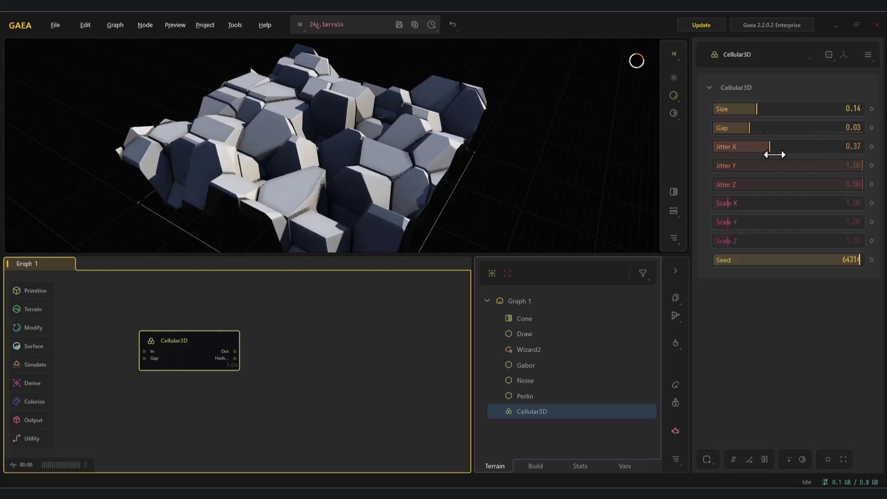
left_click_drag(786, 154, 765, 188)
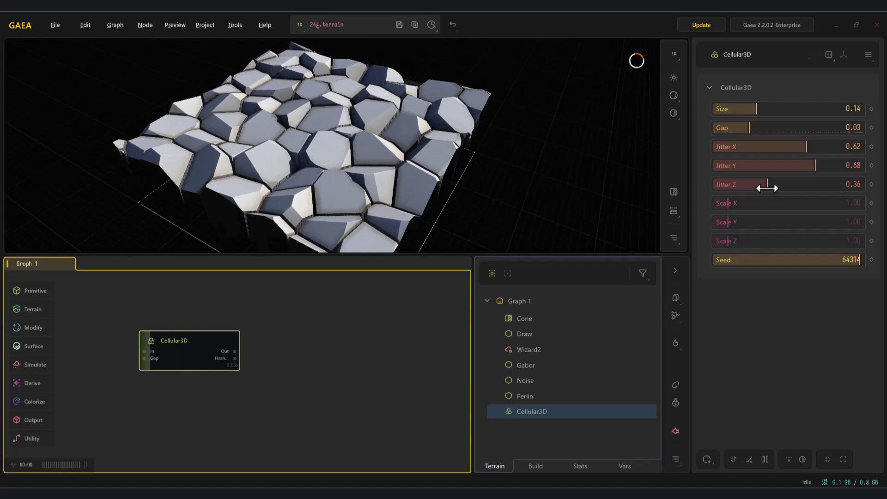
left_click_drag(800, 260, 806, 257)
left_click_drag(753, 206, 716, 191)
left_click_drag(762, 170, 770, 147)
left_click_drag(771, 107, 729, 116)
left_click_drag(400, 154, 381, 176)
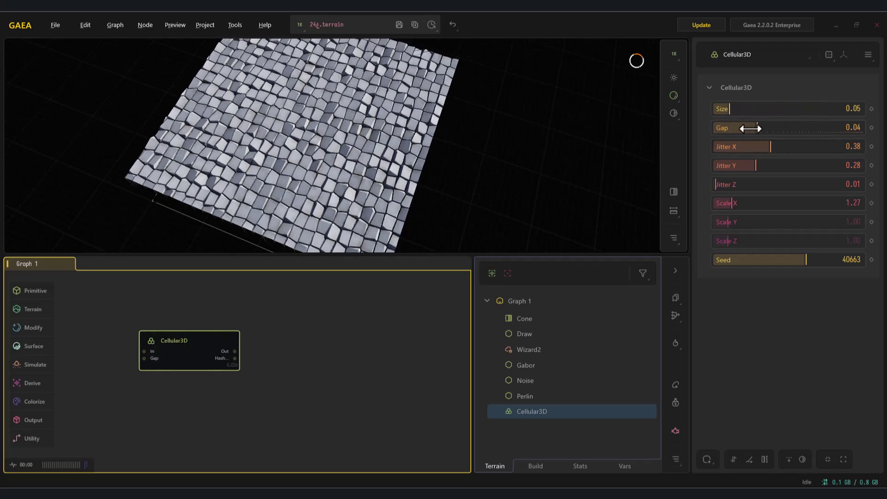
Fine-tune to Gap 0.06, Jitter X 0.81, Y 0.56, Z 0.27, Scale X 2.10, seed 53958
left_click_drag(746, 128, 774, 134)
left_click_drag(401, 143, 326, 104)
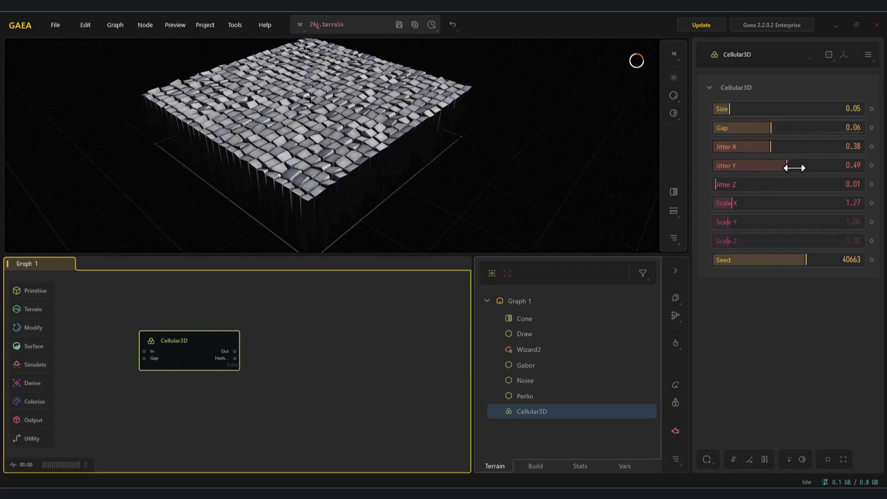
left_click_drag(796, 167, 797, 167)
left_click_drag(727, 184, 754, 185)
left_click_drag(814, 153, 831, 150)
mouse_move(734, 203)
left_mouse_down()
mouse_move(788, 202)
mouse_move(744, 208)
left_mouse_up()
left_click_drag(799, 259, 726, 241)
left_click_drag(298, 137, 231, 60, "alt")
scroll(314, 168, "up", 3)
Replace Cellular3D with a DotNoise node set to 184 Iterations and minimum Size 0.06
key("Delete")
mouse_move(34, 293)
mouse_move(94, 304)
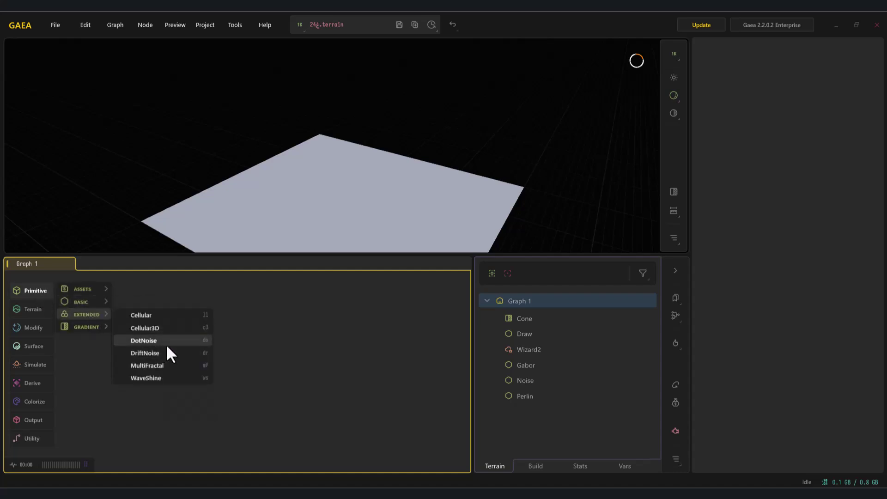
left_click(167, 342)
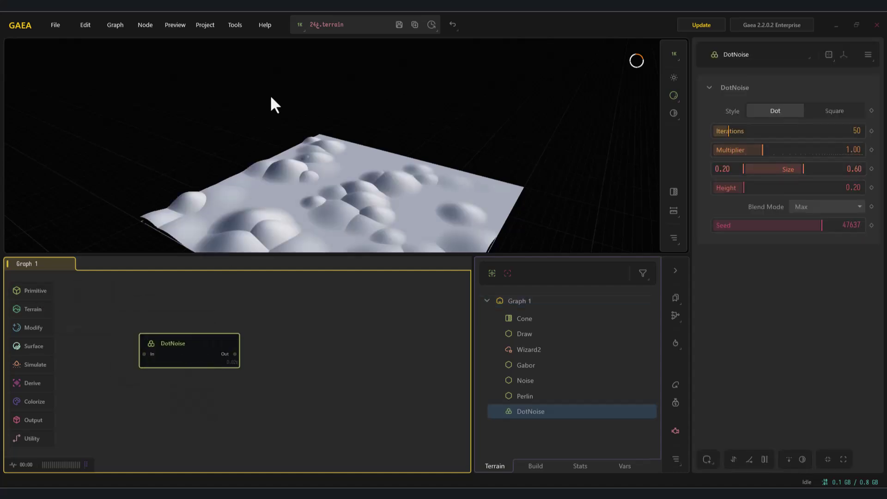
left_click_drag(376, 180, 429, 166)
mouse_move(759, 137)
left_mouse_down()
mouse_move(794, 139)
mouse_move(764, 138)
mouse_move(767, 150)
left_mouse_up()
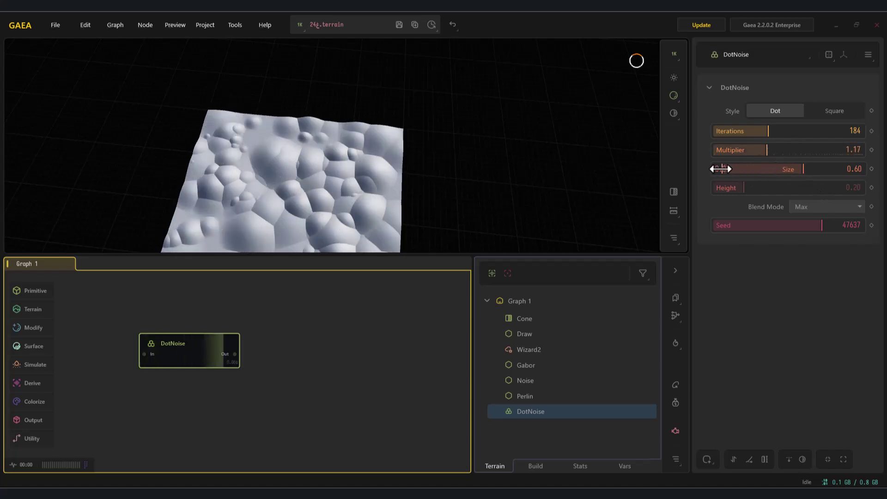
left_click_drag(805, 171, 776, 189)
Switch the DotNoise style to Square, with Iterations 242 and Height 1.00
left_click(831, 113)
left_click_drag(323, 203, 323, 164)
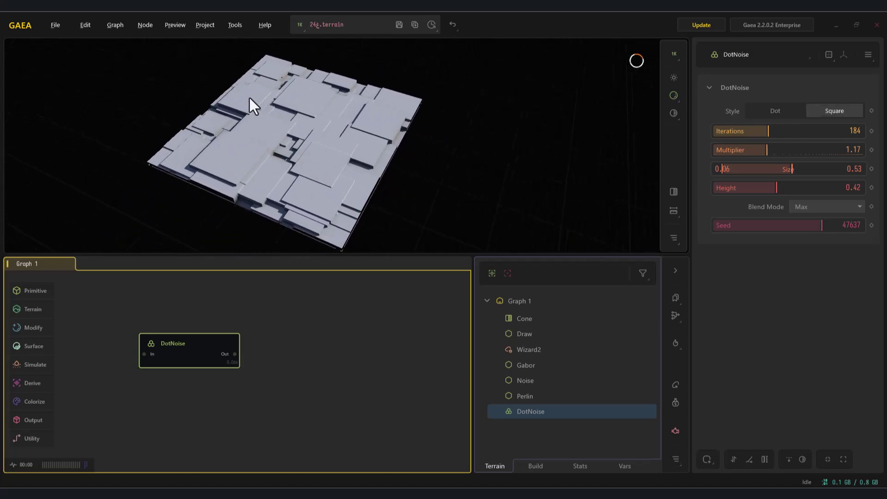
left_click_drag(775, 132, 790, 135)
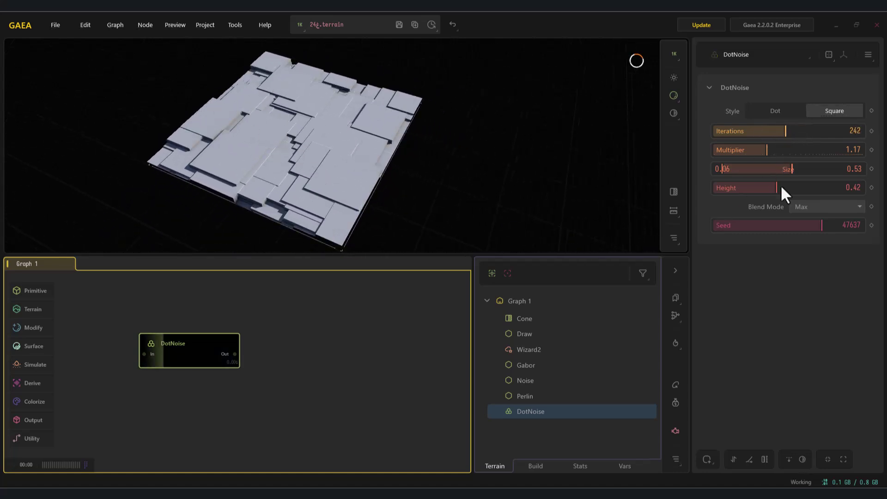
left_click_drag(781, 189, 871, 193)
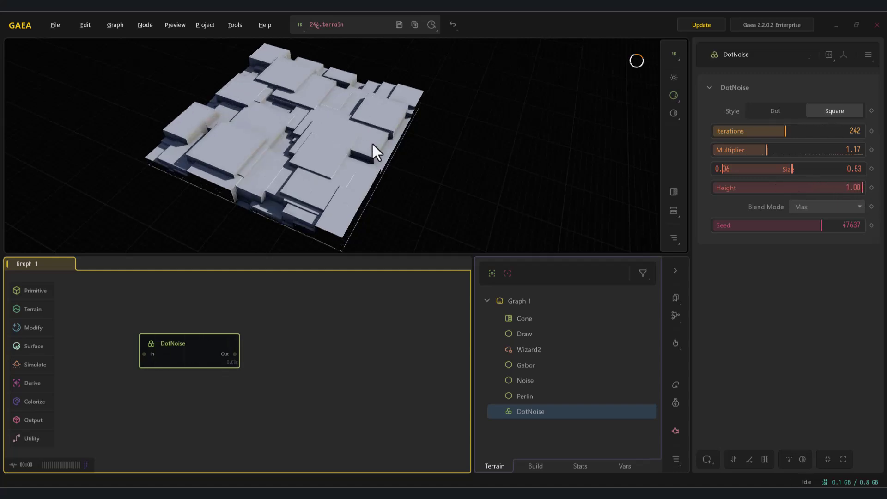
left_click_drag(373, 143, 376, 112)
scroll(333, 133, "up", 4)
middle_click_drag(327, 134, 368, 166)
Try Add blending, then lower Height to 0.58 and Iterations to 143
left_click(802, 208)
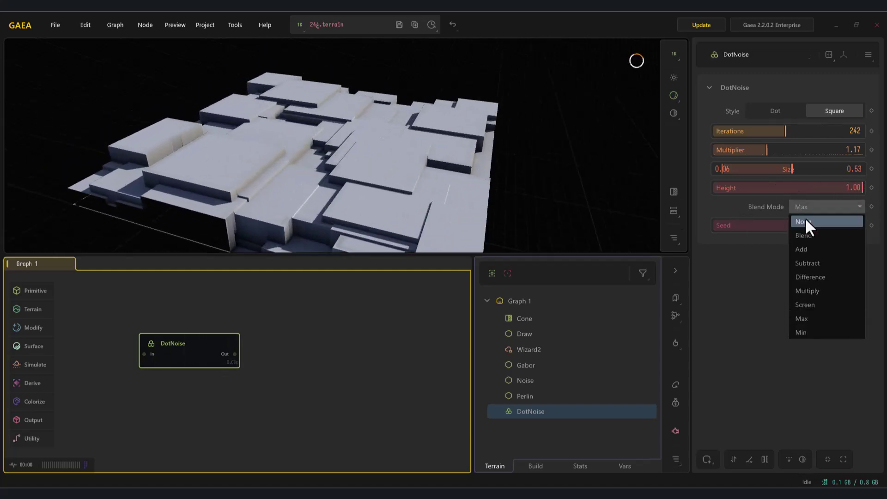
left_click(806, 249)
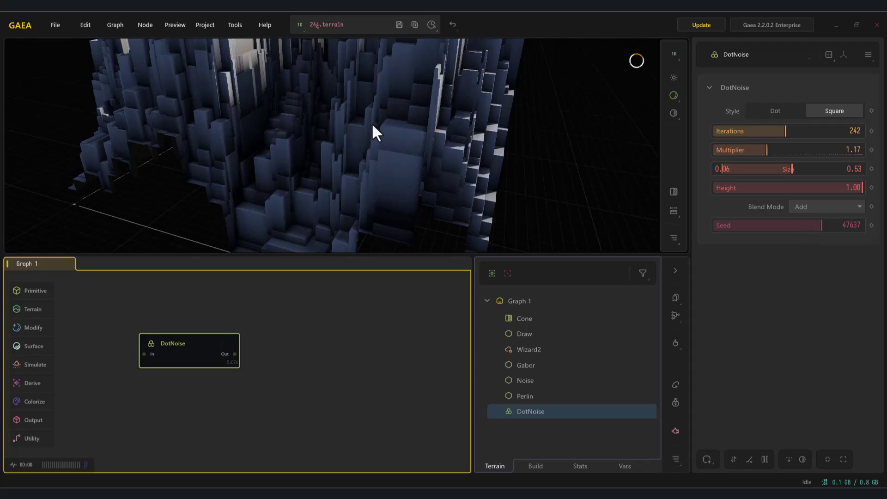
scroll(378, 98, "down", 5)
left_click_drag(358, 120, 332, 154)
scroll(322, 127, "up", 3)
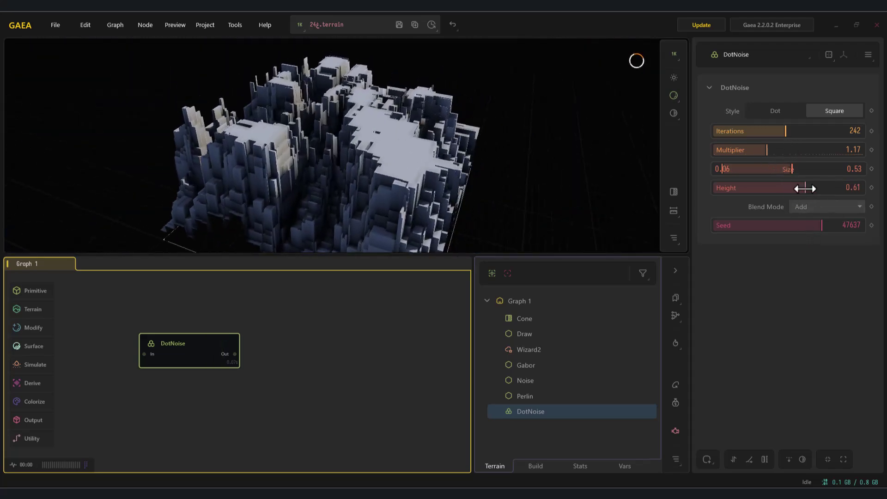
left_click_drag(805, 188, 799, 189)
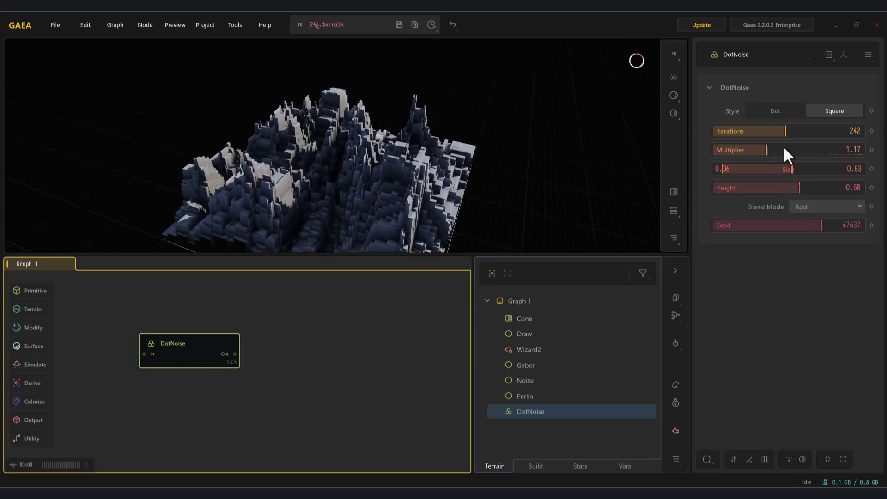
left_click_drag(799, 137, 756, 134)
Drop Height to 0.51 and try Subtract before settling on Difference blending
left_click_drag(490, 119, 412, 134)
scroll(412, 134, "up", 5)
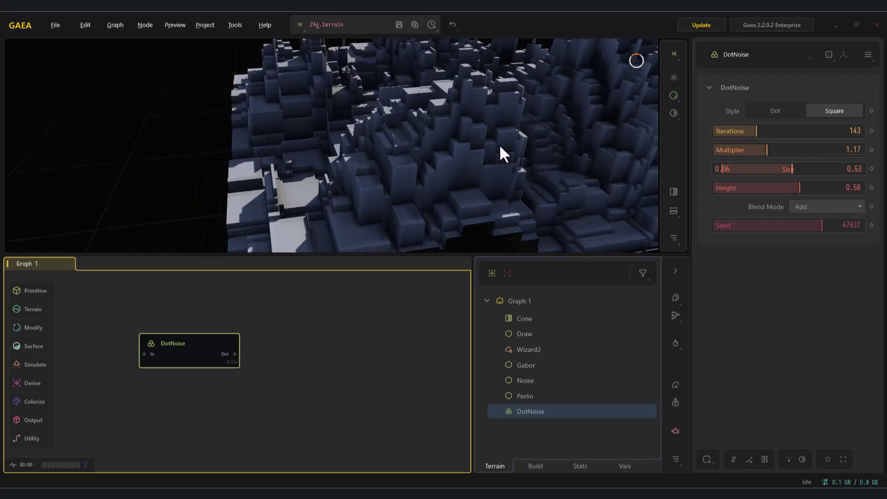
left_click_drag(509, 140, 391, 138)
scroll(392, 138, "down", 4)
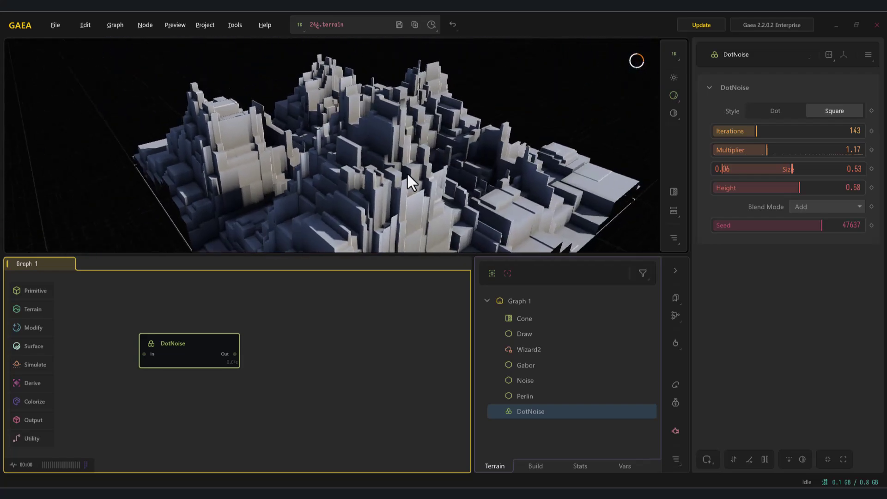
left_click_drag(813, 190, 789, 190)
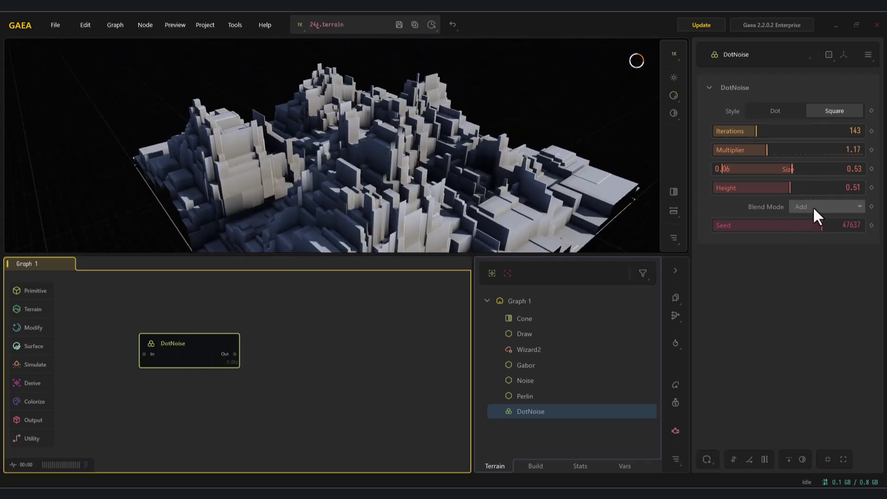
left_click(813, 207)
left_click(808, 263)
left_click(819, 208)
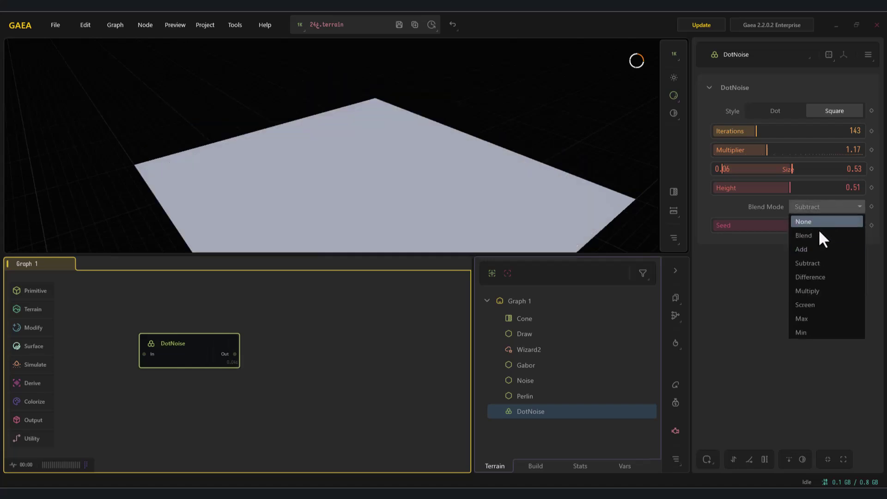
left_click(817, 286)
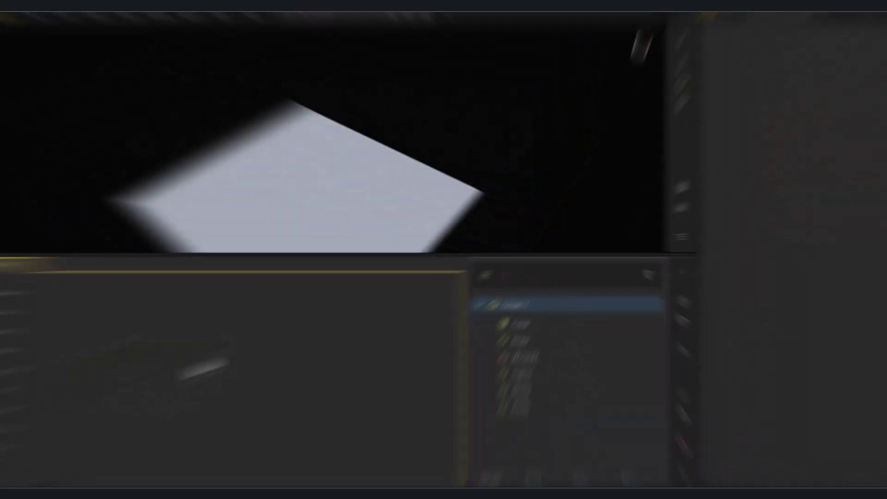
Add a DriftNoise node with Passes 3 and Chaos 0.30, then deselect it
right_click(230, 349)
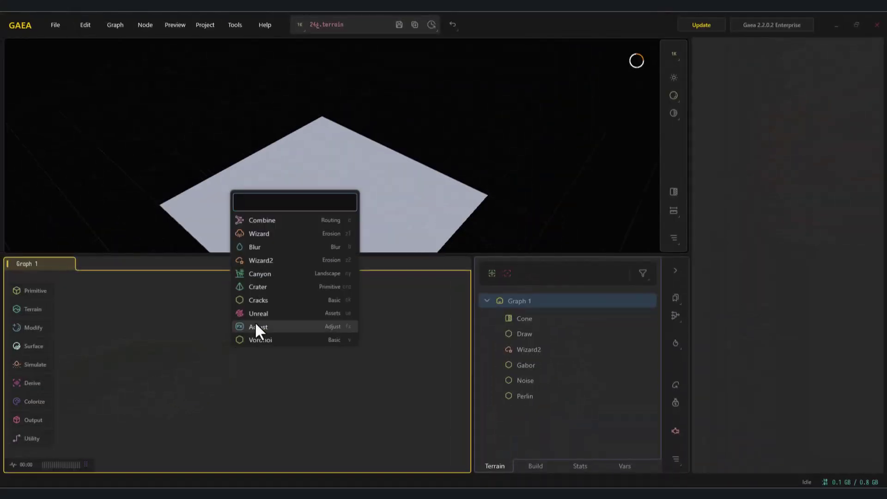
left_click(60, 293)
mouse_move(94, 310)
left_click(141, 340)
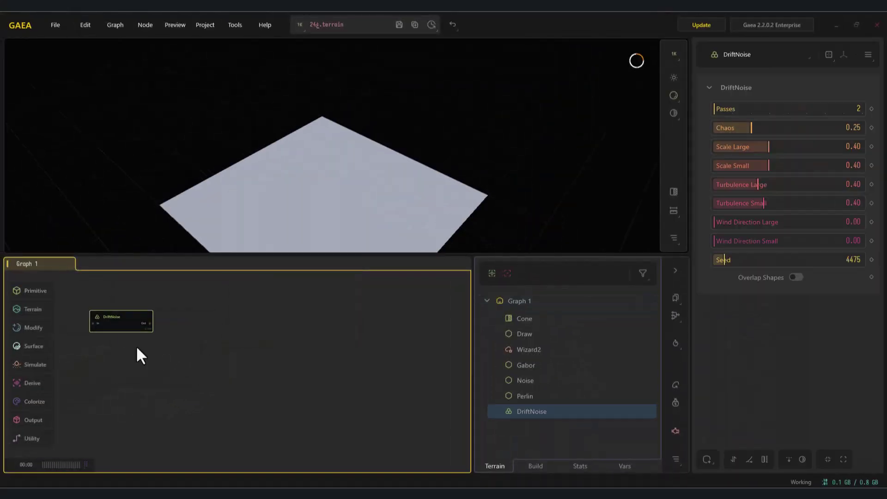
scroll(328, 176, "up", 6)
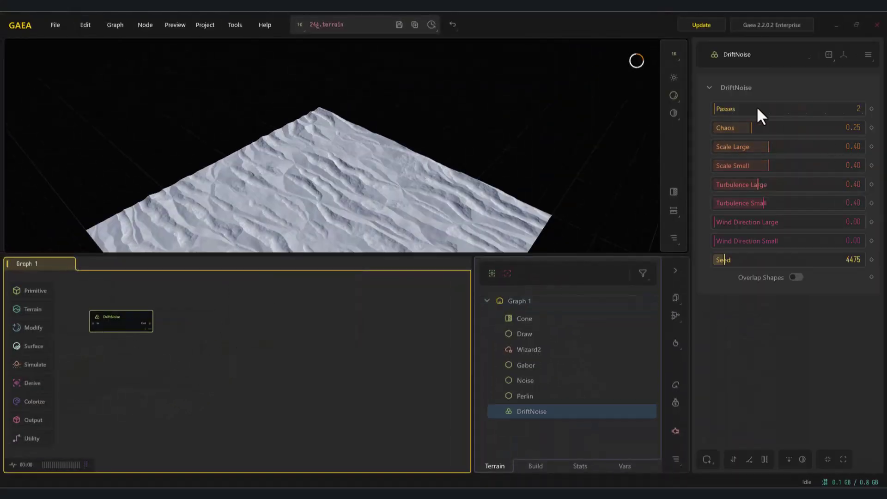
left_click_drag(479, 146, 461, 101)
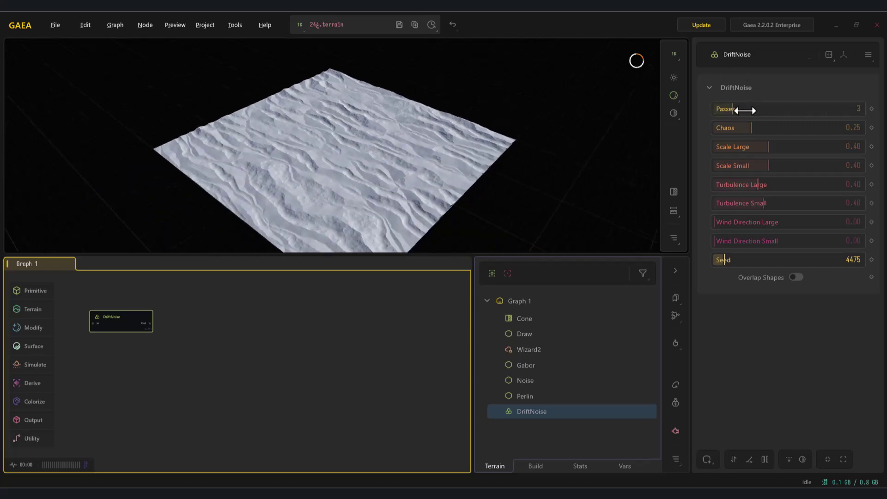
left_click_drag(746, 110, 727, 115)
left_click_drag(790, 127, 784, 187)
left_click(131, 344)
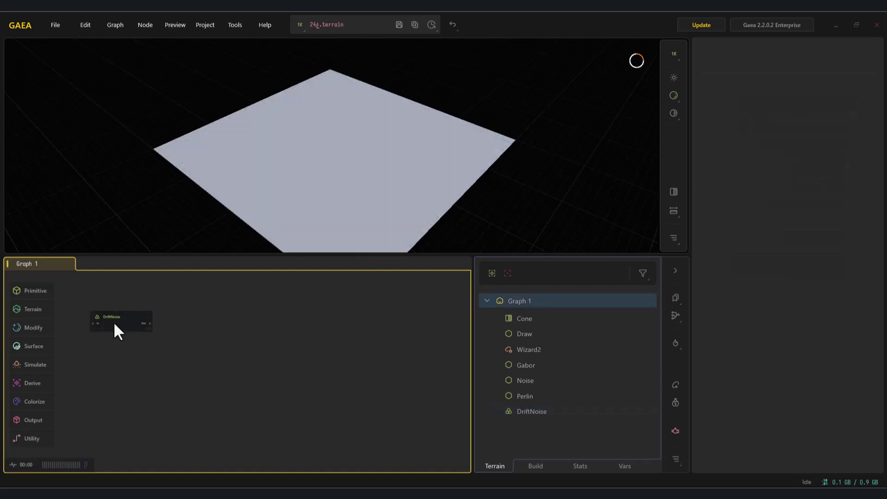
Add a Cellular node using the Distance Inv distance function for sharp peaks
right_click(184, 349)
left_click(33, 295)
mouse_move(95, 315)
left_click(139, 315)
left_click(114, 323)
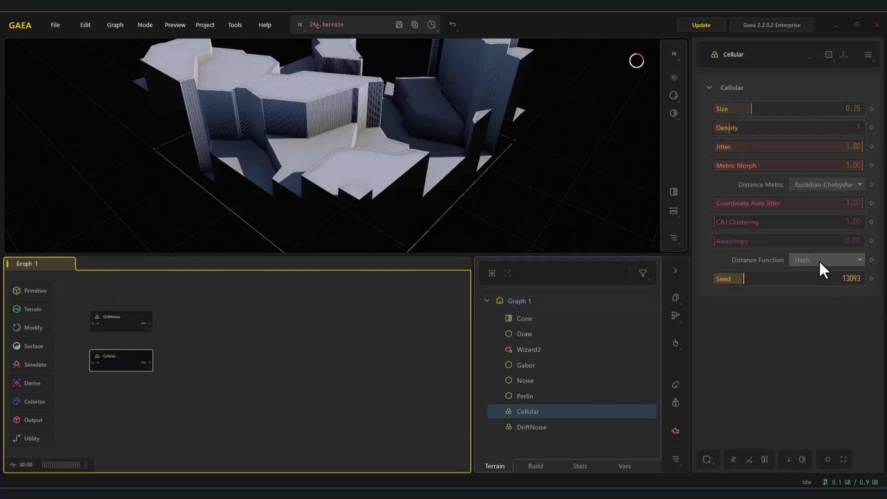
left_click(821, 287)
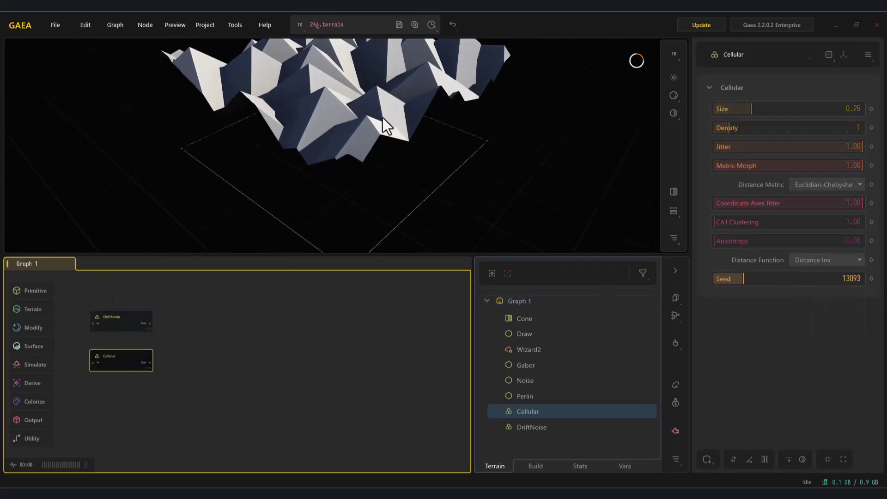
scroll(382, 117, "up", 2)
middle_click_drag(383, 118, 382, 141)
scroll(382, 141, "down", 1)
Feed the Cellular into a Constant node with Height 0.42
mouse_move(40, 290)
mouse_move(95, 302)
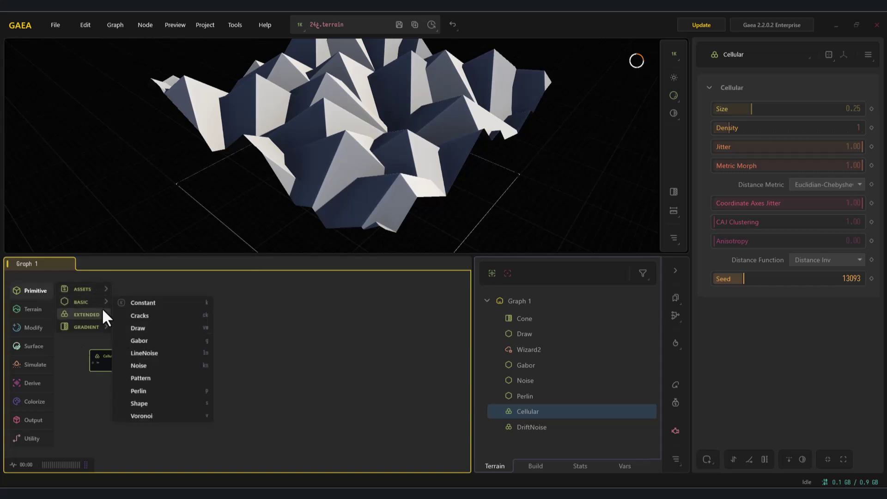
left_click(148, 303)
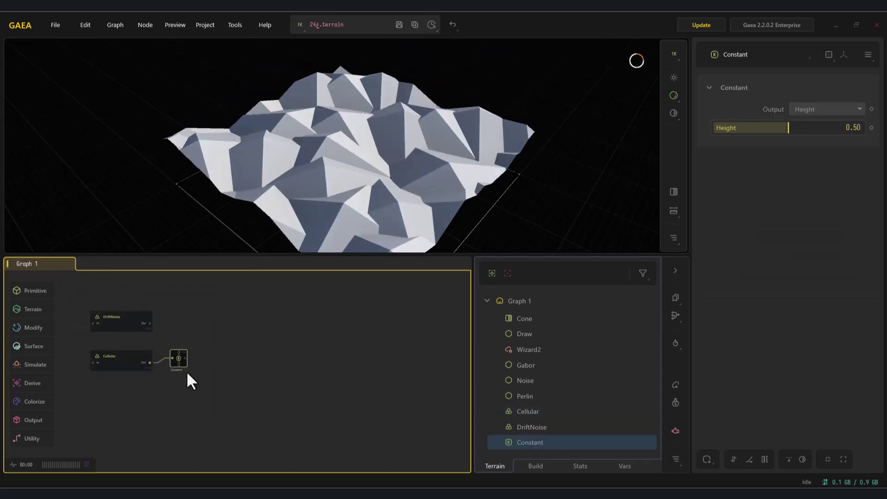
left_click_drag(779, 129, 777, 134)
left_click(138, 362)
left_click(179, 362)
Add a Blur after the Constant with a Radius of about 0.02
left_click_drag(186, 358, 258, 385)
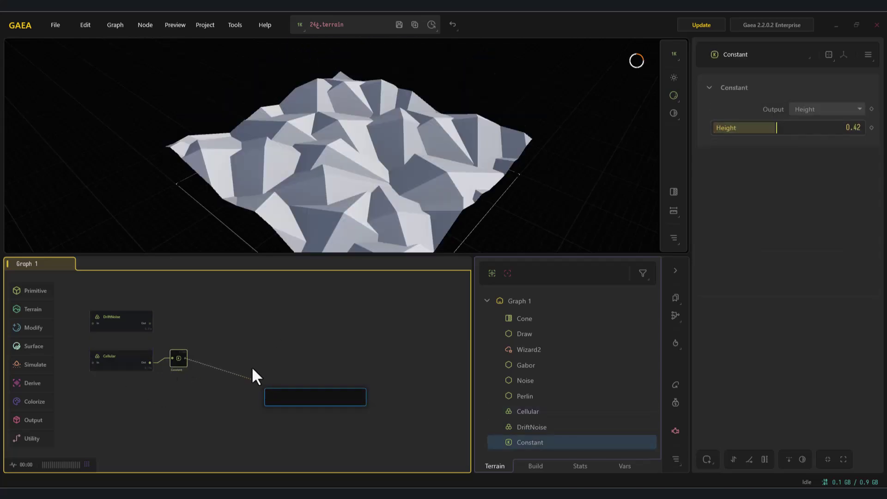
left_click(300, 240)
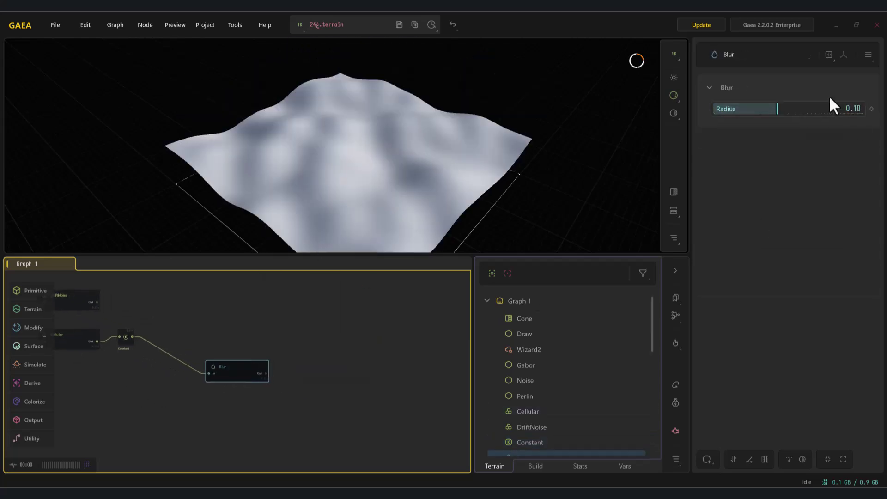
left_click(747, 112)
left_click_drag(745, 110, 754, 110)
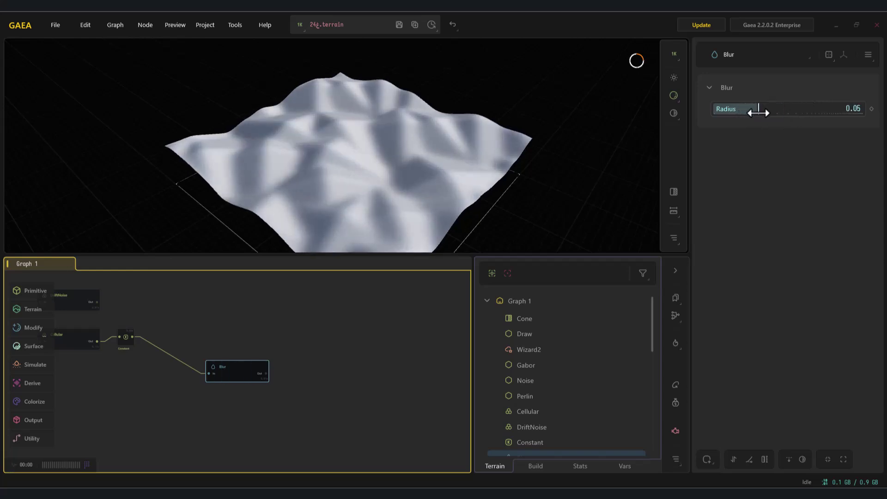
Wire the Blur into DriftNoise, lowering Chaos to 0.19 and setting the wind directions
left_click_drag(88, 309, 326, 337)
left_click_drag(264, 372, 328, 340)
double_click(348, 338)
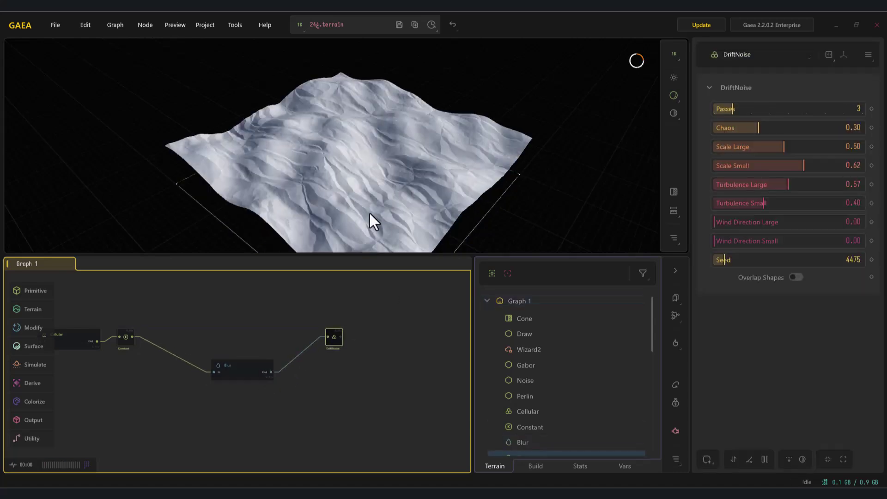
scroll(343, 187, "up", 3)
scroll(351, 187, "down", 4)
scroll(471, 176, "up", 2)
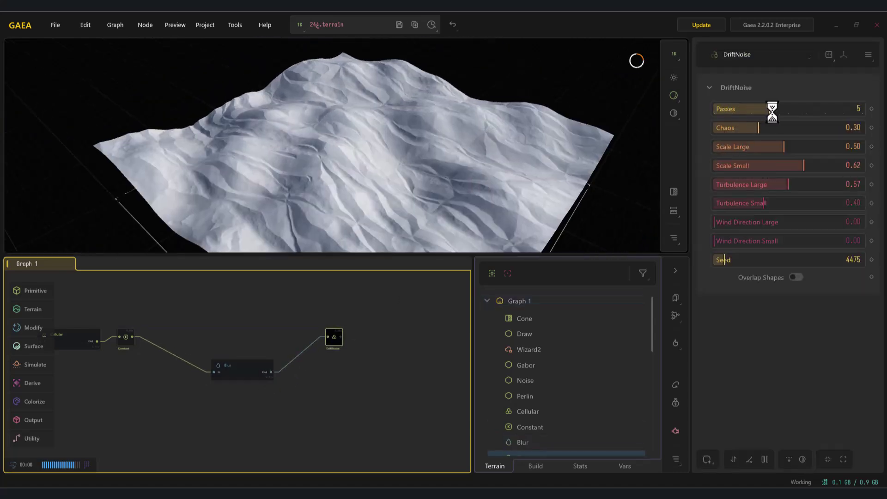
left_click_drag(787, 133, 791, 155)
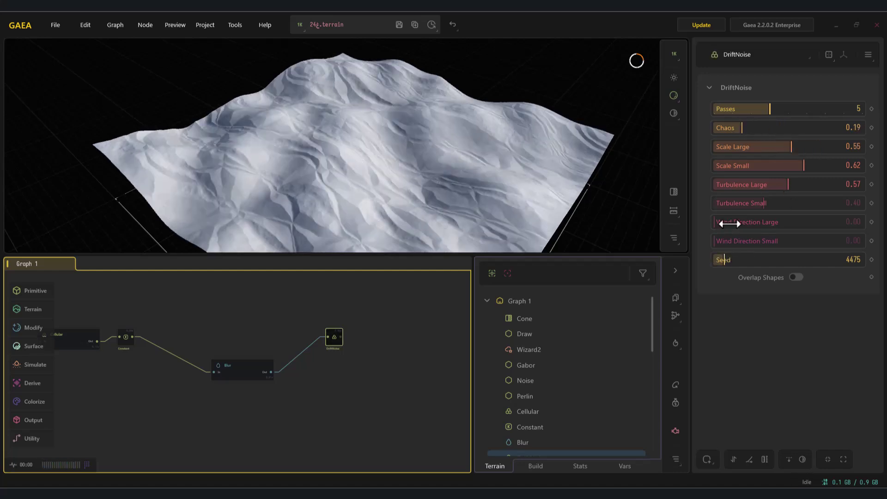
left_click_drag(748, 226, 783, 241)
Append a Blur after DriftNoise with Radius 0.00
left_click_drag(342, 339, 376, 357)
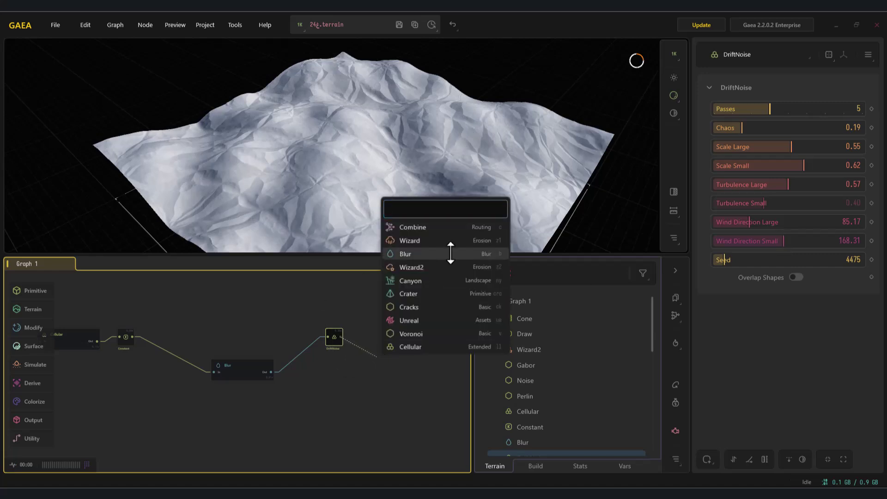
left_click(507, 252)
left_click_drag(724, 110, 720, 110)
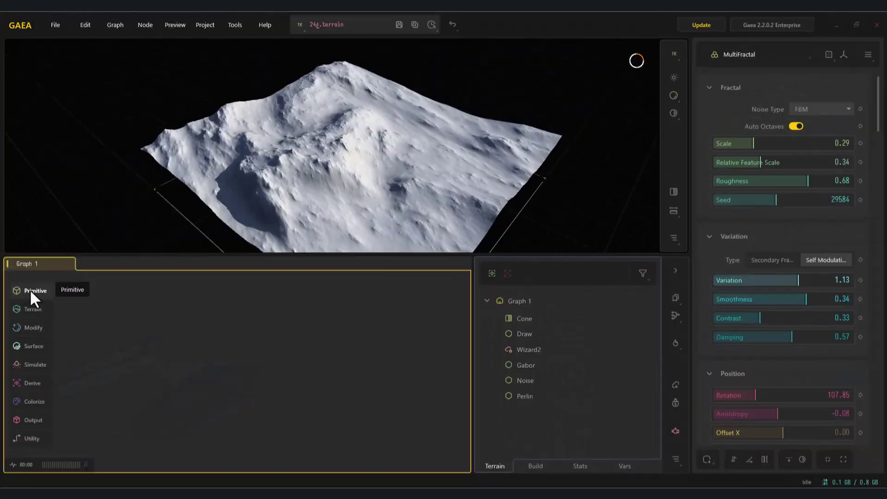
Add a MultiFractal node with Scale 0.53 and Variation lowered to about 1.77
left_click(30, 290)
mouse_move(87, 310)
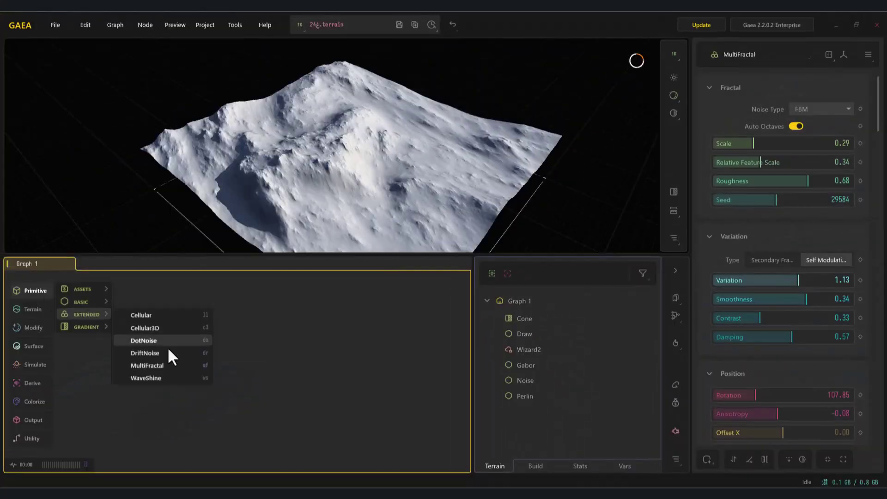
left_click(147, 365)
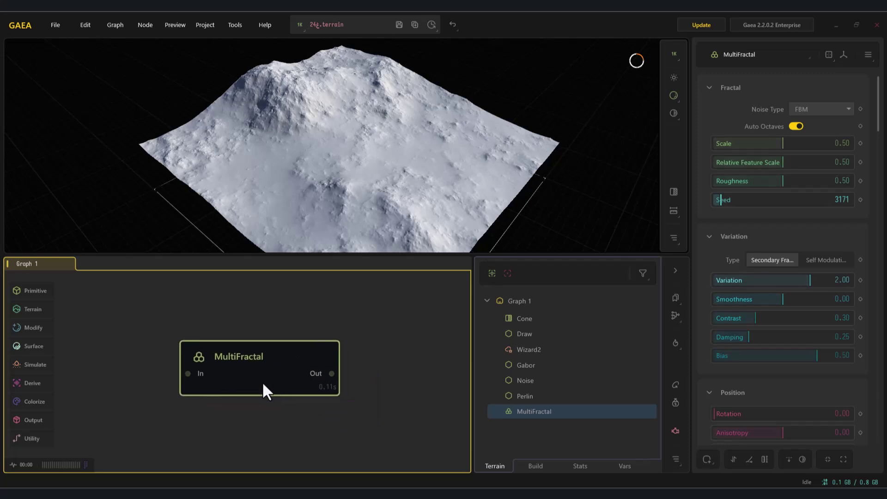
left_click_drag(797, 147, 767, 196)
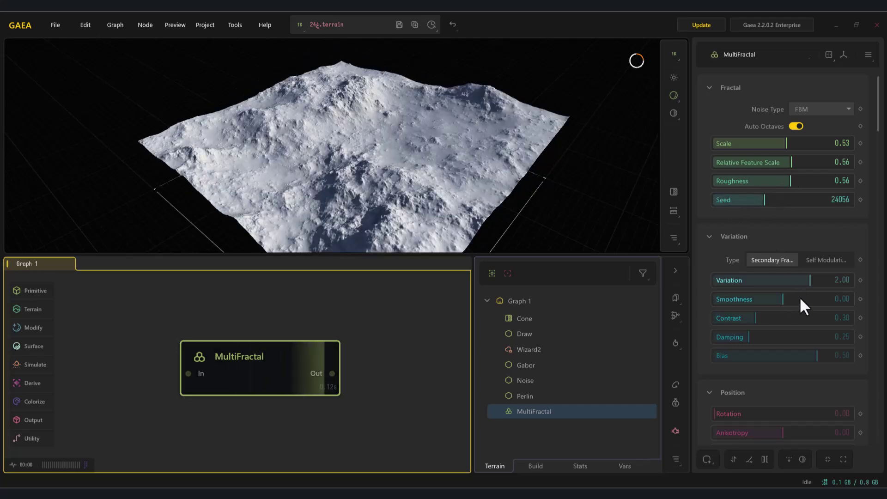
mouse_move(824, 283)
left_mouse_down()
mouse_move(772, 281)
mouse_move(807, 283)
mouse_move(806, 300)
mouse_move(741, 298)
mouse_move(786, 299)
mouse_move(822, 287)
mouse_move(777, 286)
mouse_move(809, 286)
mouse_move(802, 298)
mouse_move(775, 299)
mouse_move(802, 318)
mouse_move(772, 319)
mouse_move(786, 338)
mouse_move(768, 337)
left_mouse_up()
Switch the MultiFractal variation to Self Modulation and rotate the noise to 168.58
left_click(824, 260)
scroll(803, 369, "down", 1)
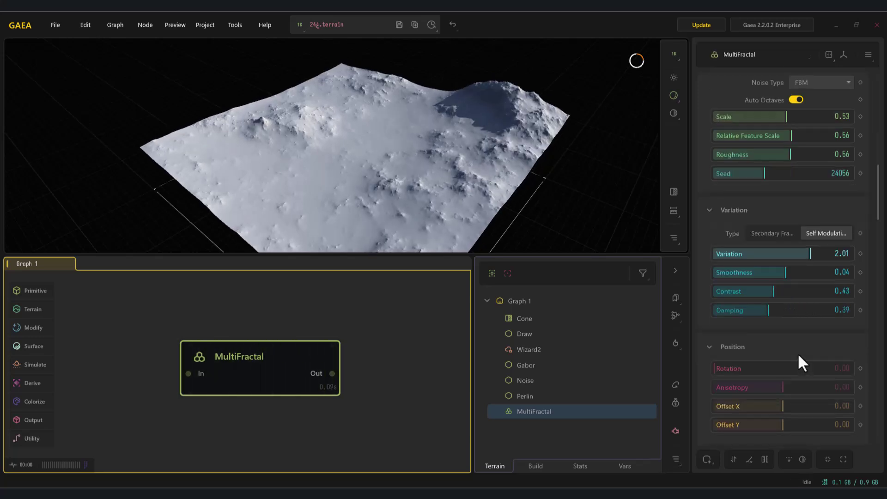
left_click_drag(788, 371, 779, 368)
scroll(782, 186, "up", 1)
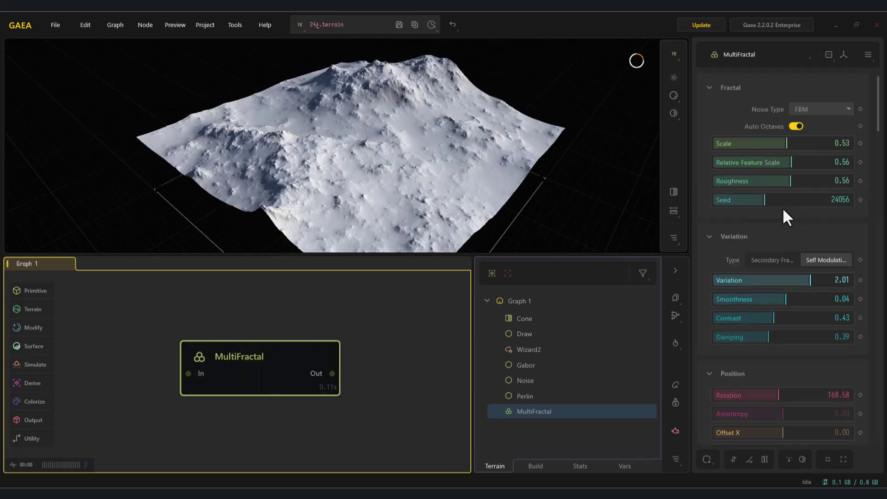
Try Billowy noise with scale 0.37, edge smoothing 0.01 and roughness 0.40
left_click(817, 109)
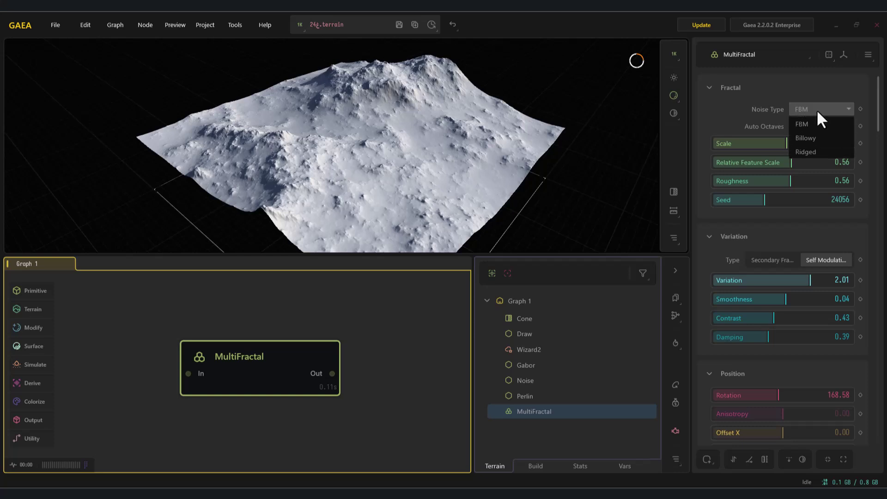
left_click(814, 140)
left_click_drag(781, 146, 754, 164)
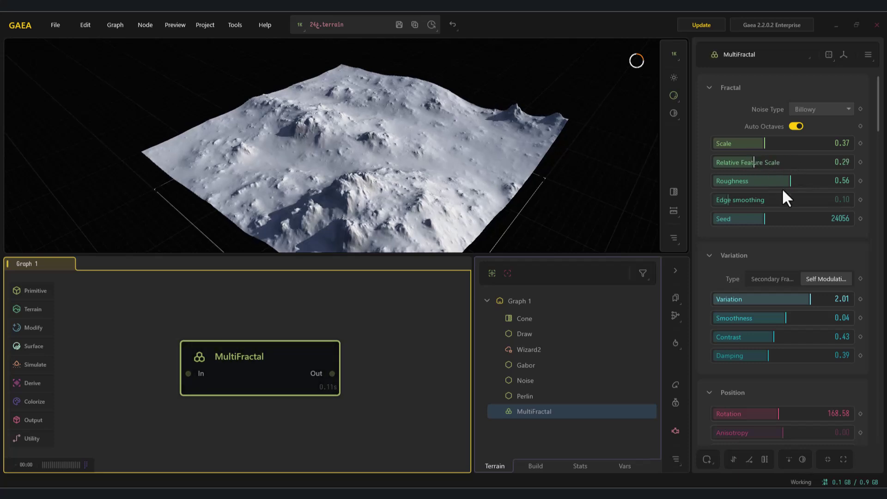
left_click_drag(740, 200, 716, 201)
left_click_drag(792, 182, 770, 183)
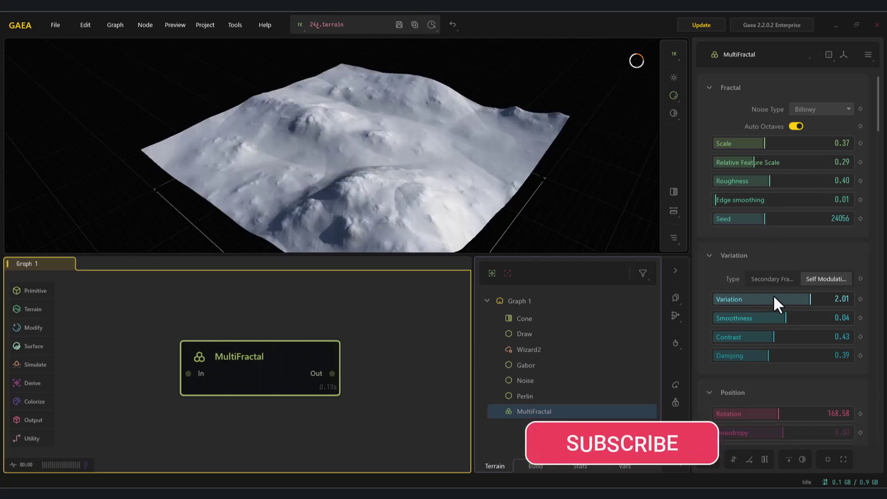
Use Secondary Fractal variation 0.93 and Ridged noise at scale 0.53, edge smoothing 0.20, roughness 0.68
left_click(772, 277)
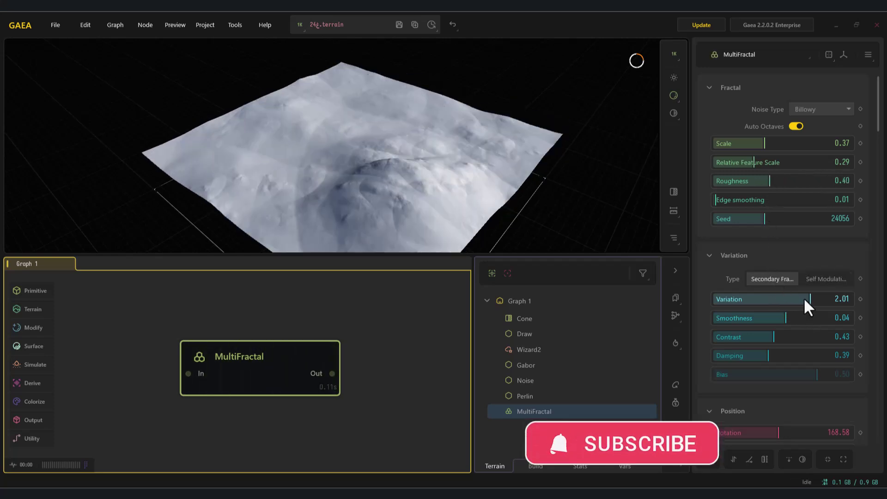
left_click_drag(765, 299, 786, 298)
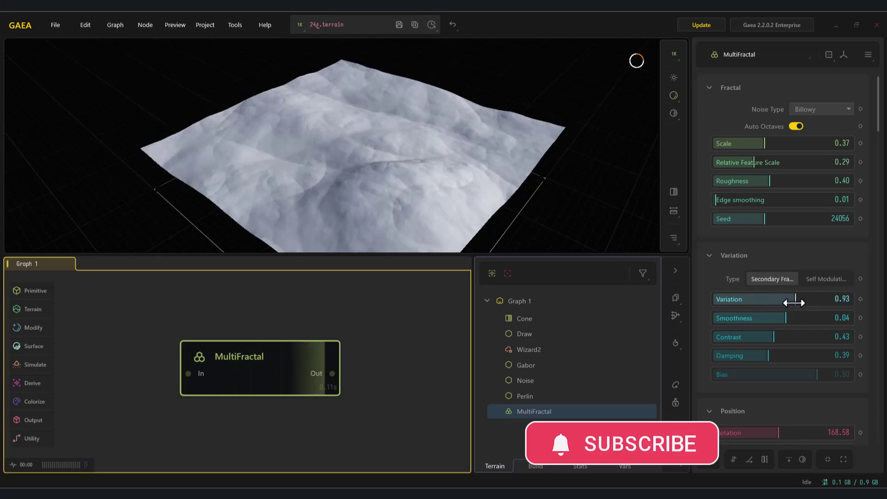
left_click(813, 109)
left_click(811, 151)
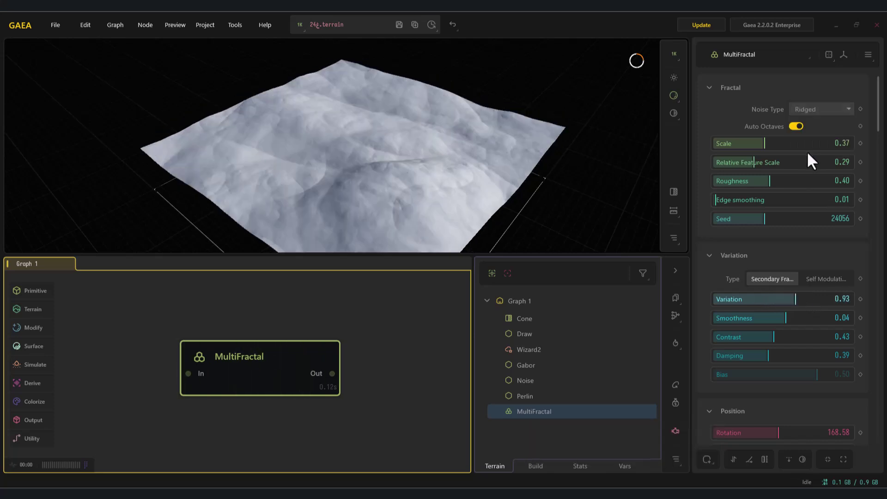
left_click_drag(786, 147, 787, 147)
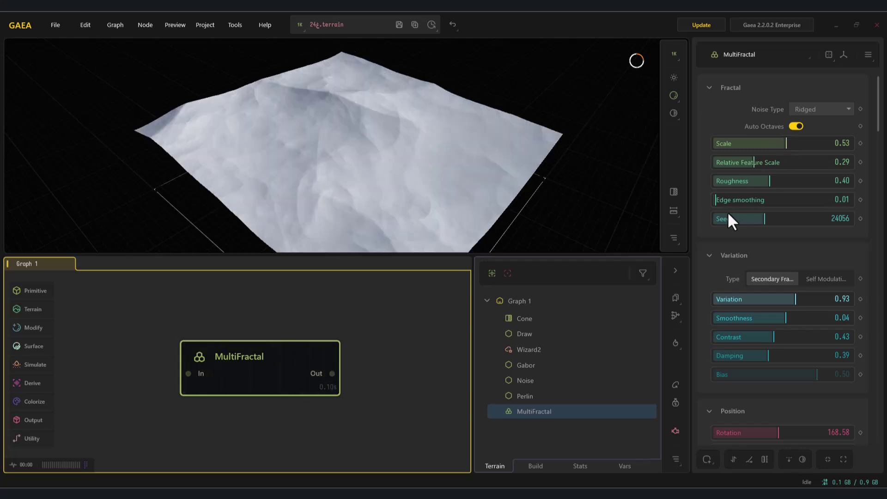
left_click_drag(753, 204, 740, 201)
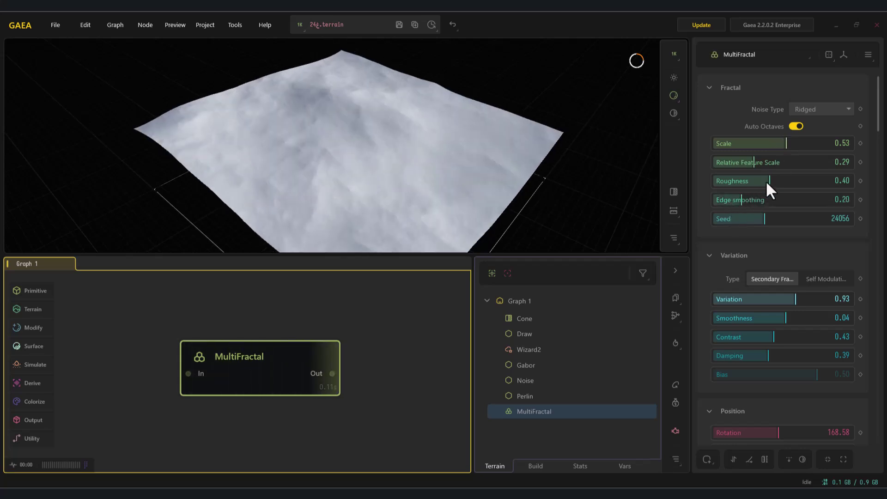
mouse_move(821, 186)
left_mouse_down()
mouse_move(758, 187)
mouse_move(806, 187)
left_mouse_up()
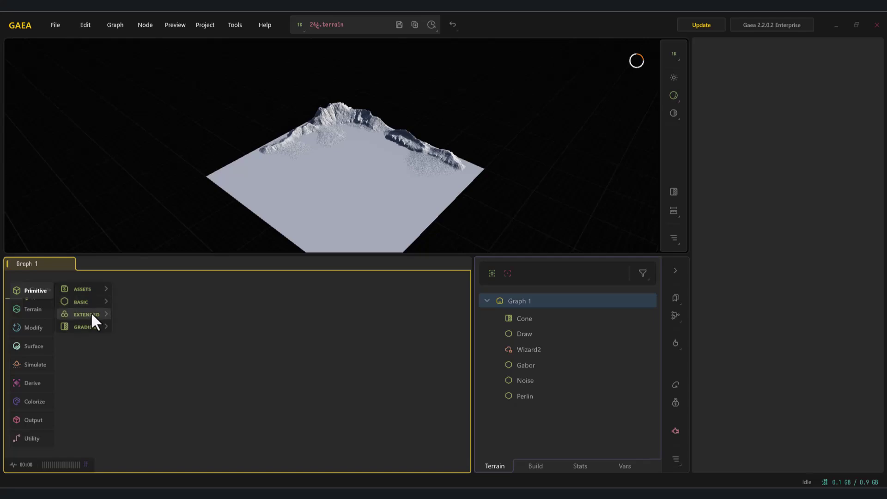
Add a WaveShine node from the Extended primitives and move it down and right
mouse_move(91, 314)
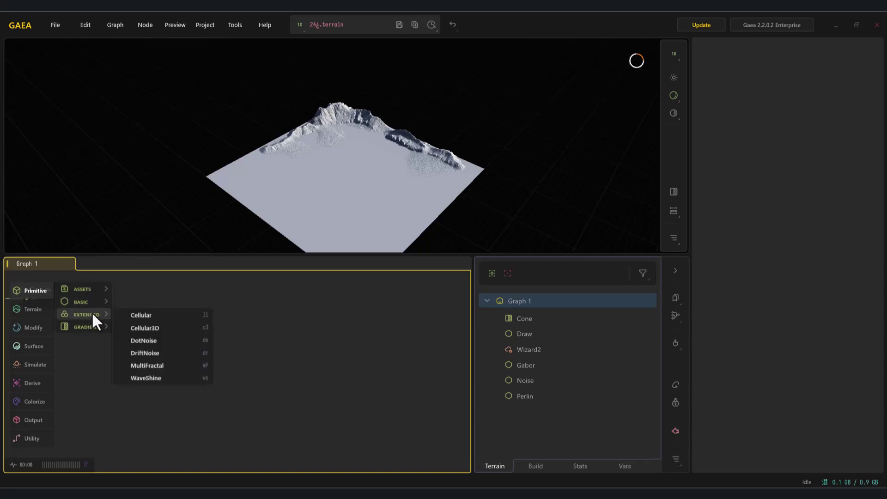
left_click(168, 376)
scroll(137, 353, "up", 3)
left_click_drag(181, 318, 262, 387)
Adjust WaveShine's animation speed, randomize its seed and advance the frame to 23
scroll(344, 210, "up", 5)
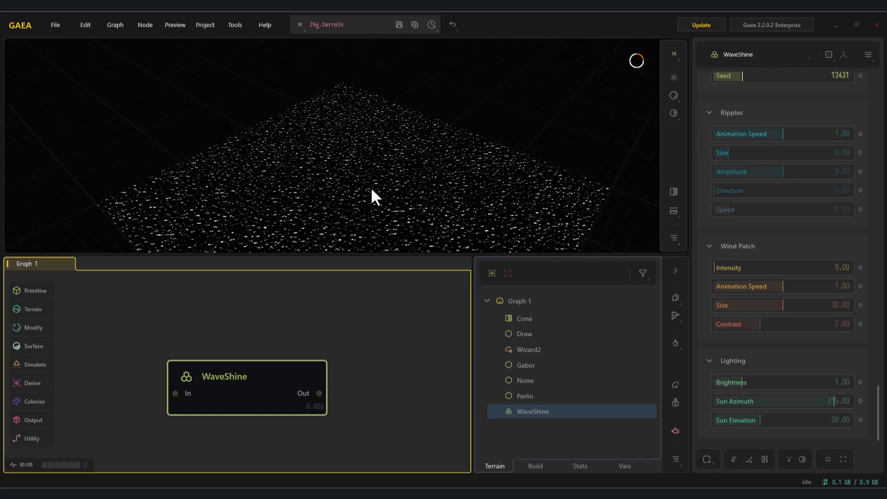
left_click_drag(790, 137, 795, 141)
scroll(798, 187, "up", 2)
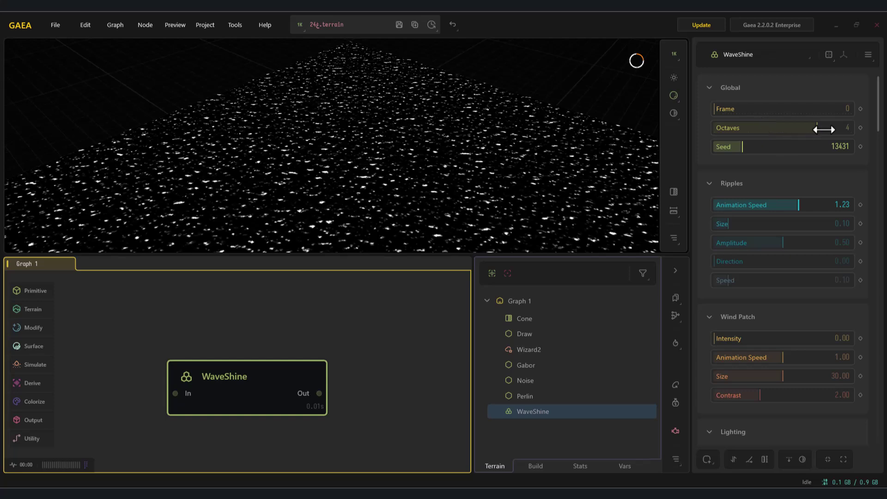
left_click(771, 147)
left_click_drag(785, 110, 778, 110)
Enlarge the wind patch, lower its intensity to 0.22 and set ripples size to 0.57
scroll(813, 330, "down", 1)
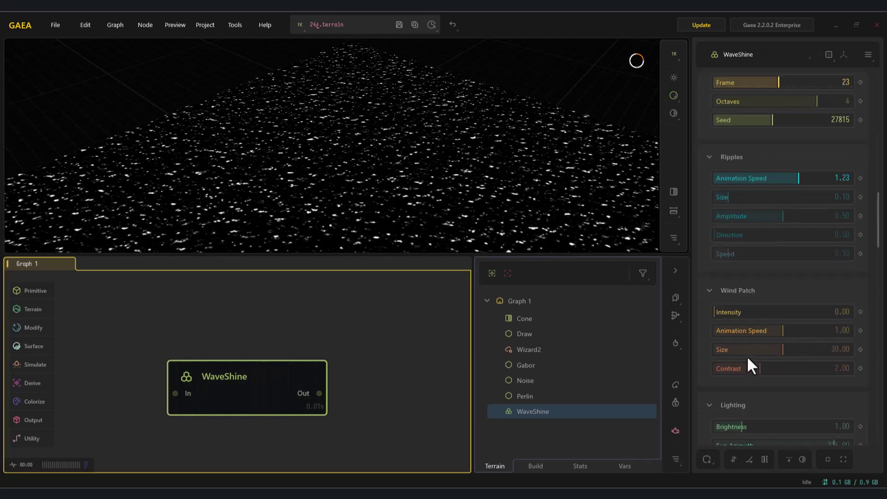
left_click_drag(752, 350, 817, 351)
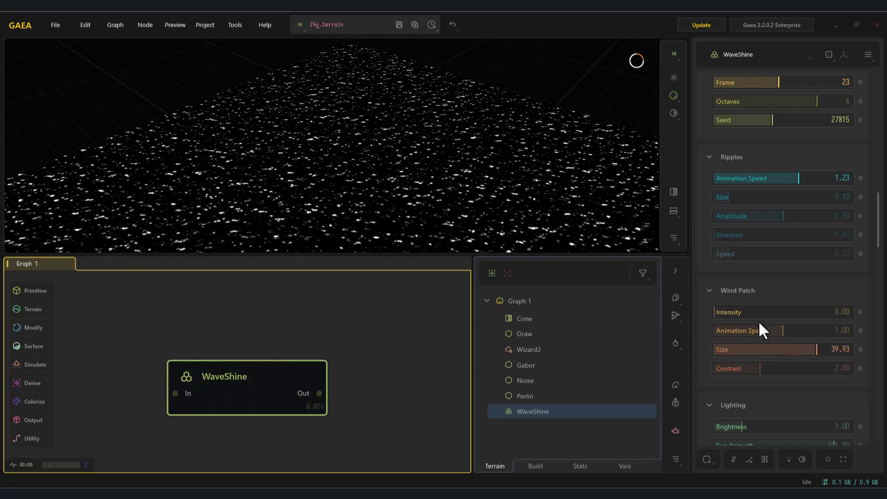
left_click_drag(770, 312, 770, 332)
scroll(777, 365, "down", 2)
scroll(778, 376, "up", 3)
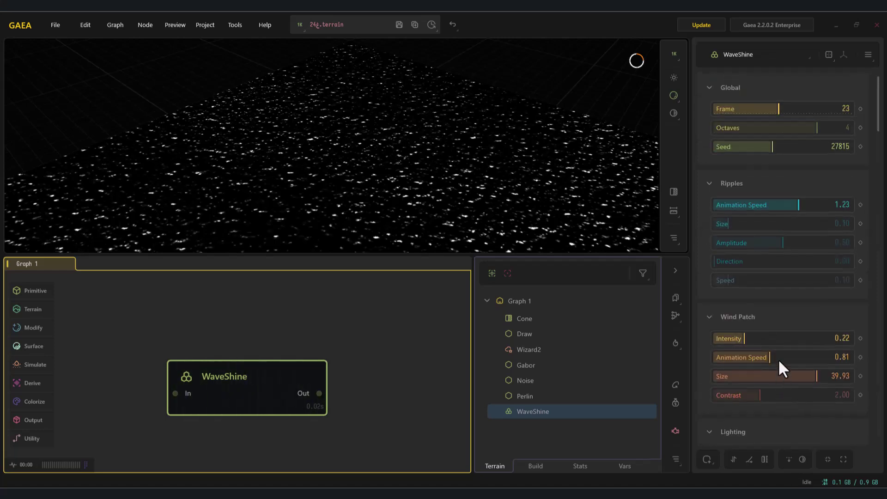
left_click_drag(756, 227, 786, 225)
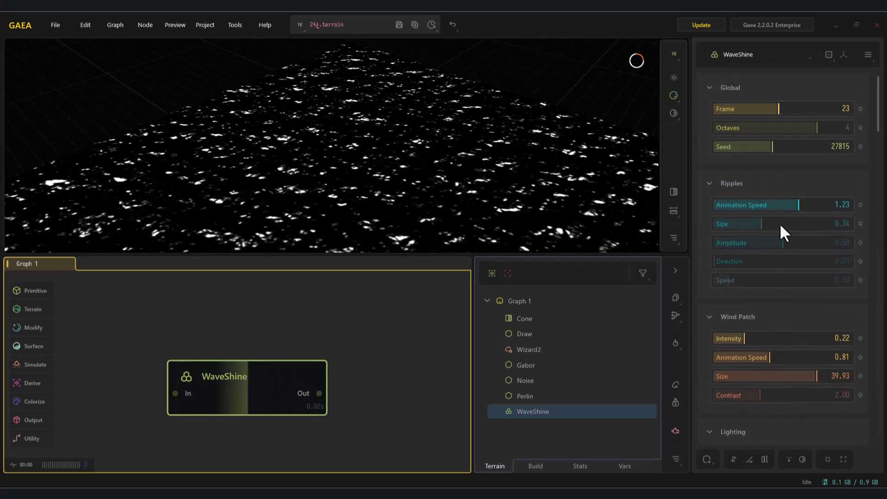
scroll(415, 221, "down", 3)
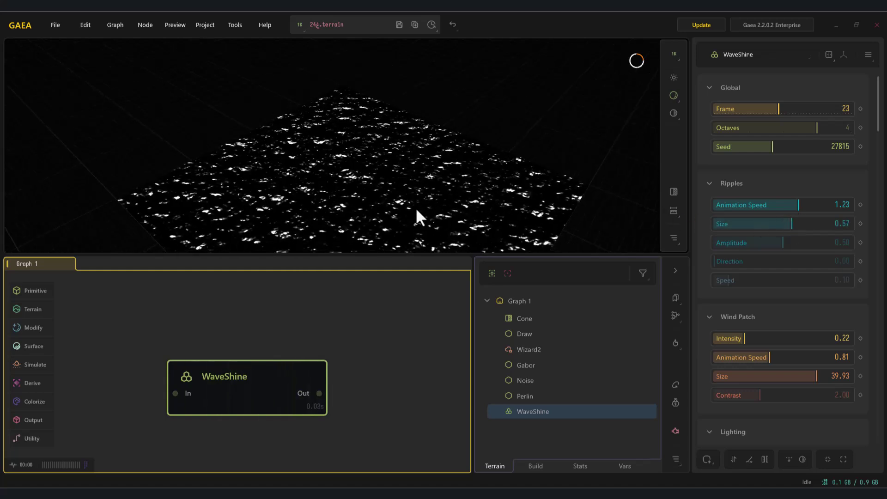
Bring more of the graph into view and open the Primitive node categories
middle_click_drag(236, 313, 252, 347)
scroll(251, 347, "down", 2)
right_click(276, 331)
left_click(34, 289)
Add a MultiFractal node and arrange it above the WaveShine node
left_click(93, 313)
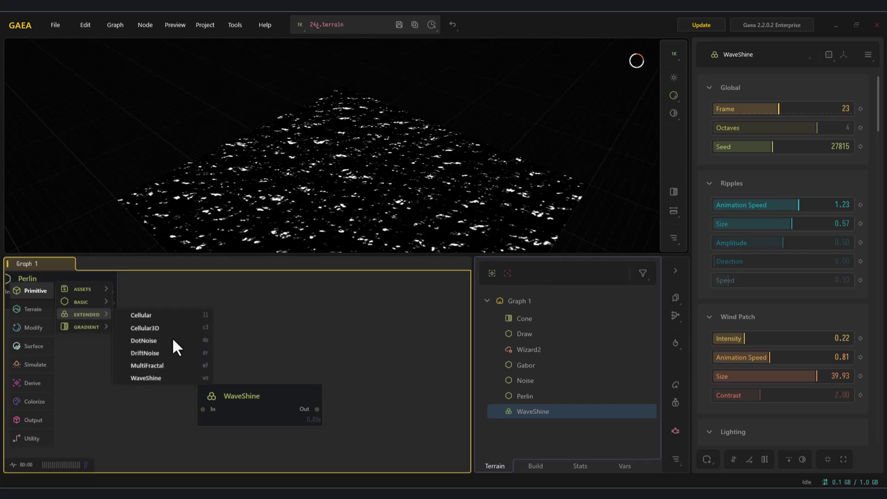
left_click(160, 365)
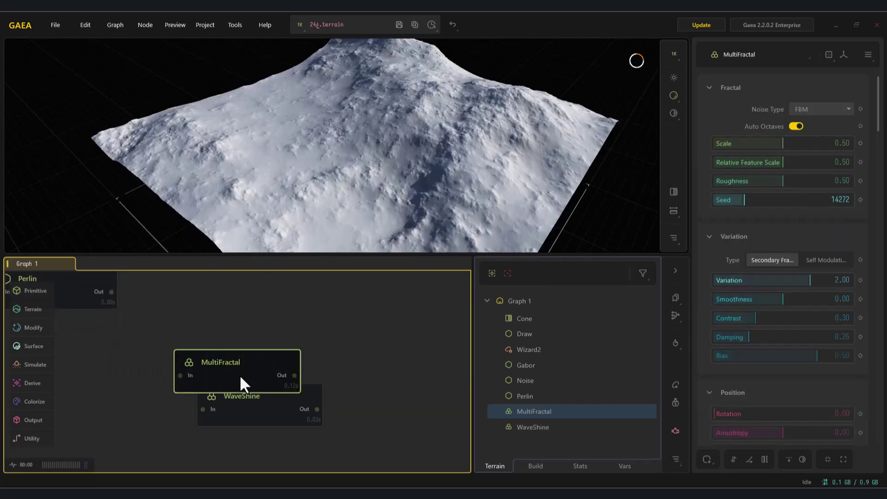
left_click_drag(241, 377, 235, 341)
left_click_drag(260, 423, 231, 422)
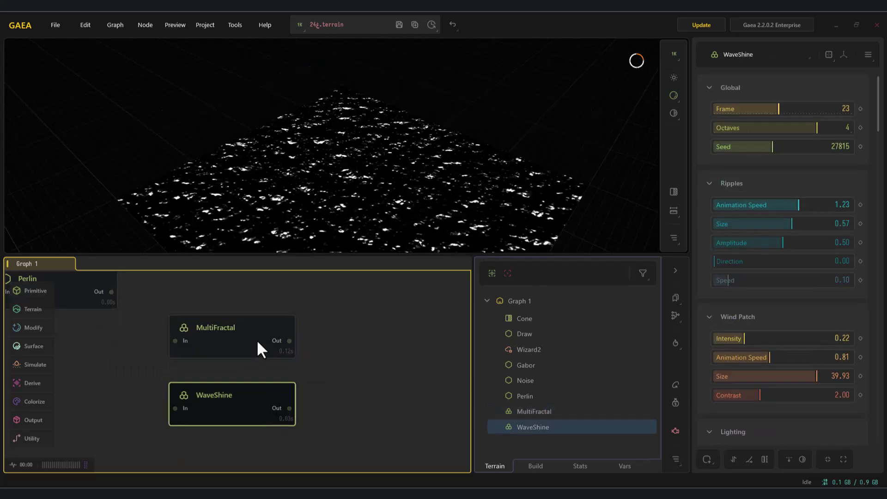
Combine MultiFractal and WaveShine with the Combine node set to Subtract at ratio 0.15
left_click(267, 349)
left_click_drag(289, 341, 289, 408)
left_click(262, 417)
left_click(246, 343)
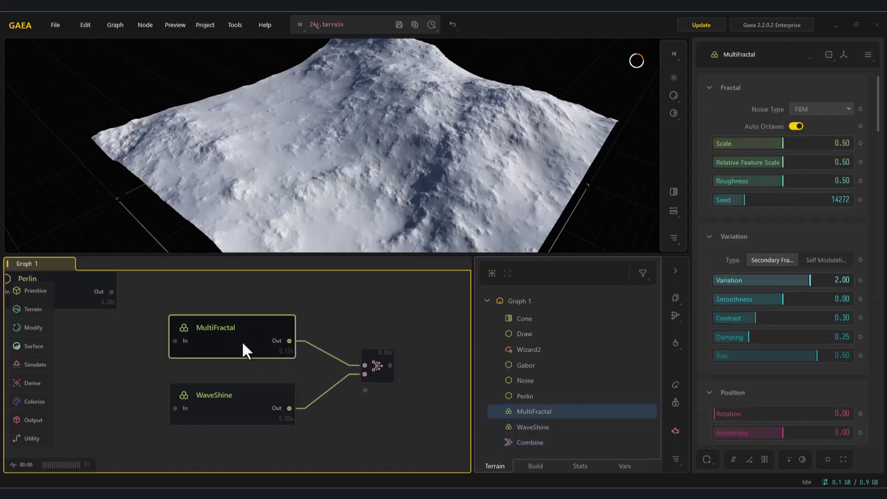
left_click(386, 381)
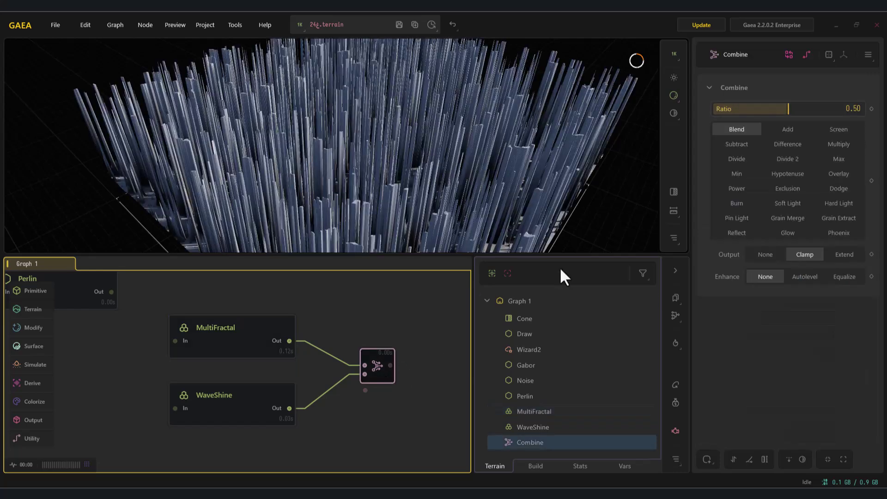
left_click(739, 144)
left_click_drag(772, 109, 728, 113)
right_click(370, 373)
Retune WaveShine: bigger ripples, amplitude 0.20, wind intensity 0.40, brightness 1.35, new sun direction
left_click(289, 398)
left_click_drag(789, 236, 821, 213)
left_click_drag(806, 250, 772, 280)
left_click_drag(791, 343, 789, 361)
scroll(791, 367, "down", 2)
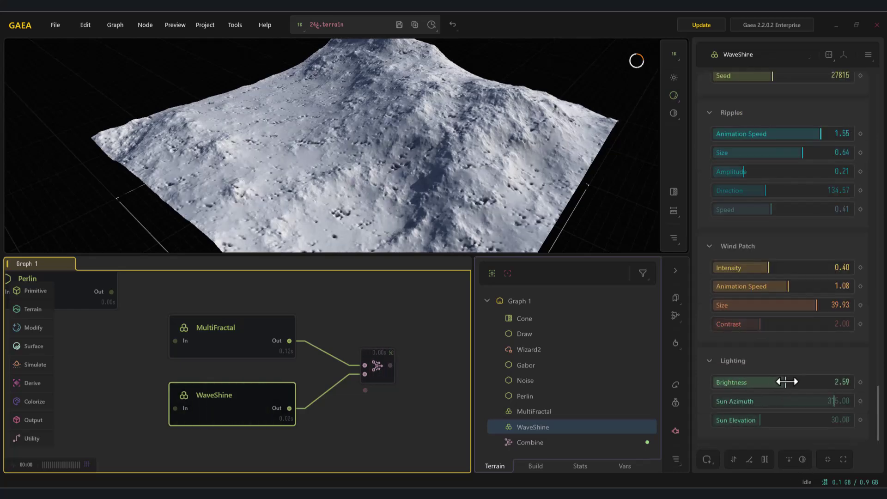
left_click_drag(787, 382, 751, 383)
left_click_drag(828, 405, 774, 422)
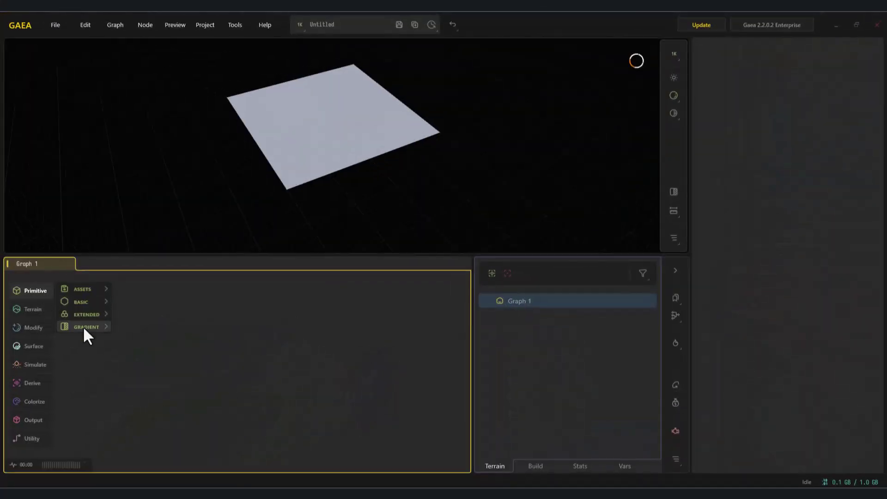
Add a Hemisphere gradient node beside the Cone and scale it to about 1.41
left_click(84, 328)
left_click_drag(127, 355, 207, 352)
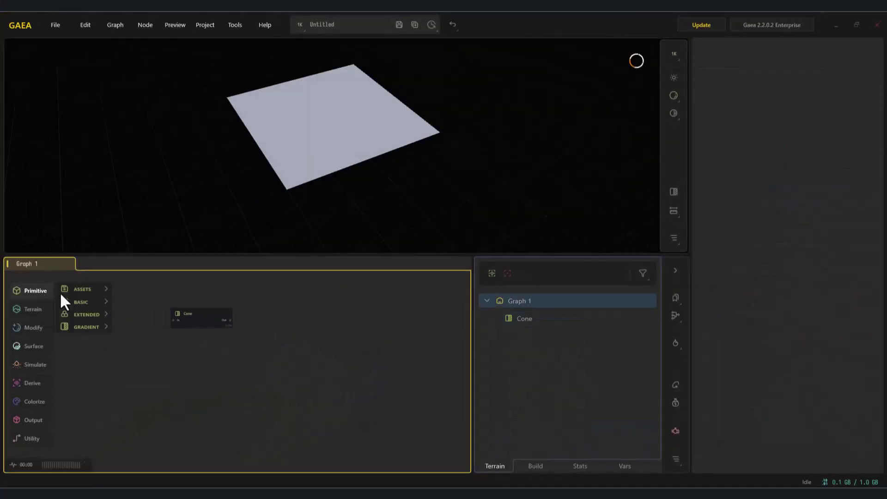
mouse_move(99, 325)
left_click(140, 340)
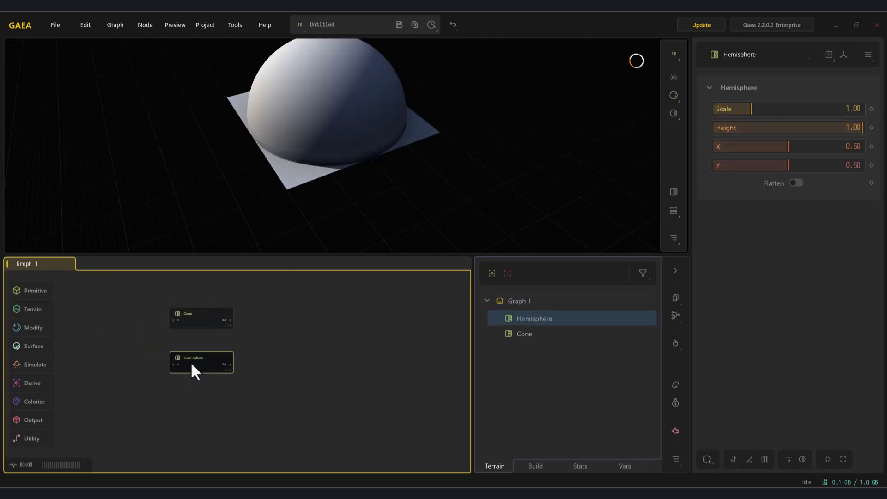
left_click_drag(201, 319, 153, 316)
left_click(198, 363)
mouse_move(762, 113)
left_mouse_down()
mouse_move(790, 113)
mouse_move(747, 111)
left_mouse_up()
Feed the Cone into the Hemisphere, set scale 1.22, halve its height and offset it slightly
left_click(148, 318)
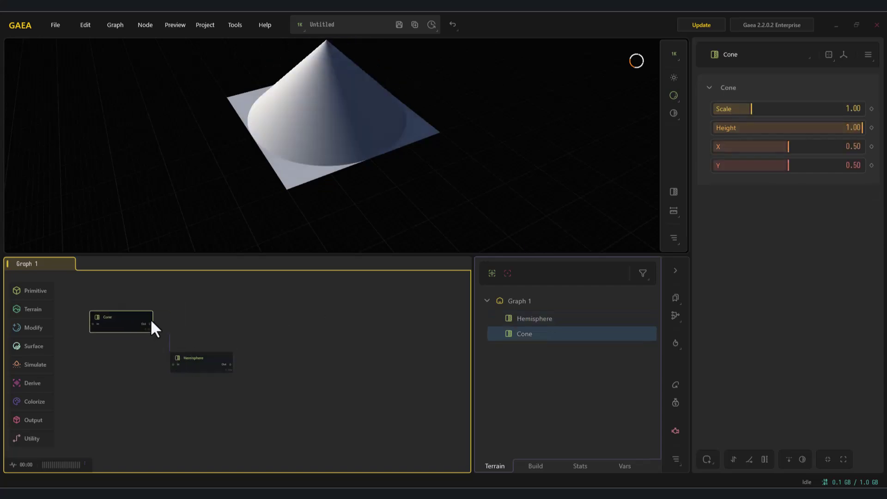
left_click_drag(150, 315, 191, 368)
left_click_drag(763, 109, 759, 111)
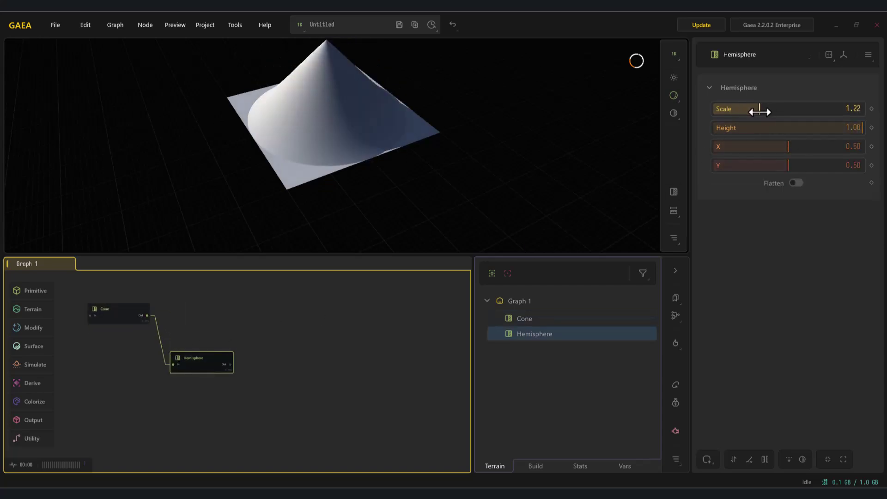
left_click(790, 128)
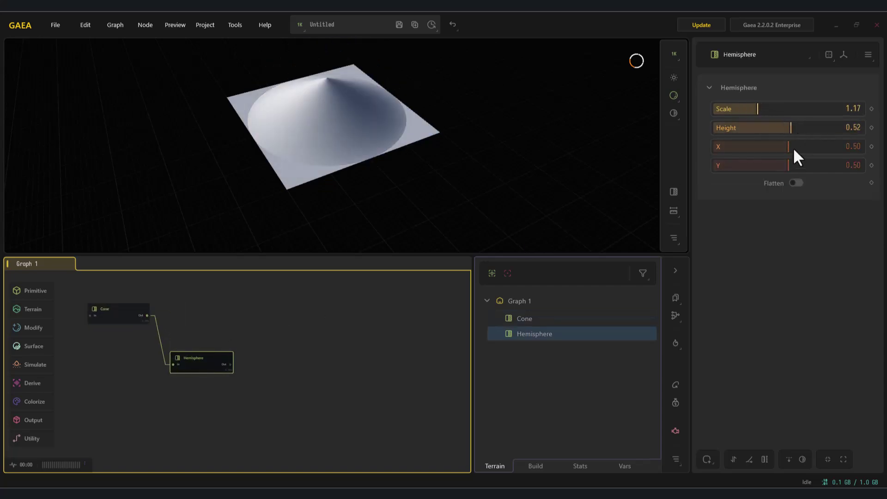
left_click_drag(793, 150, 771, 164)
left_click_drag(427, 147, 289, 240)
Erode the Hemisphere output with a Wizard2 node
left_click_drag(229, 364, 277, 365)
left_click(319, 294)
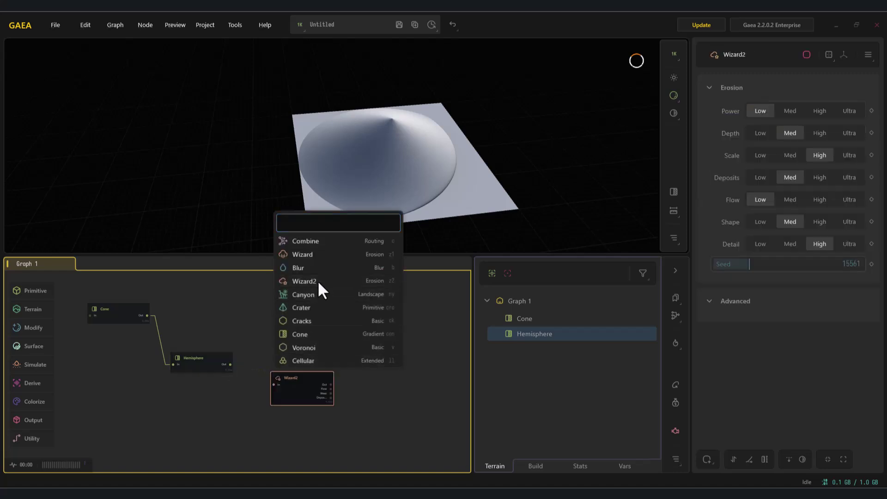
left_click_drag(370, 188, 287, 125)
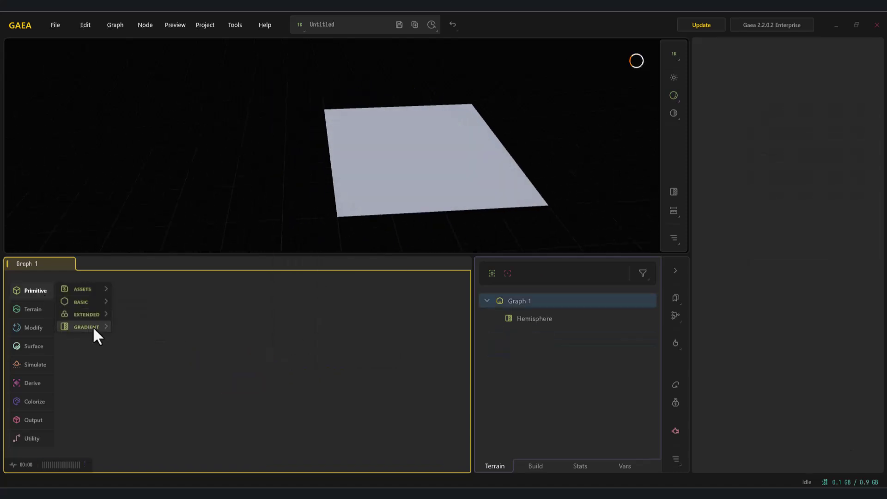
Add a fresh flattened Hemisphere and chain a Cone at scale 0.87 after it
mouse_move(93, 326)
left_click(147, 341)
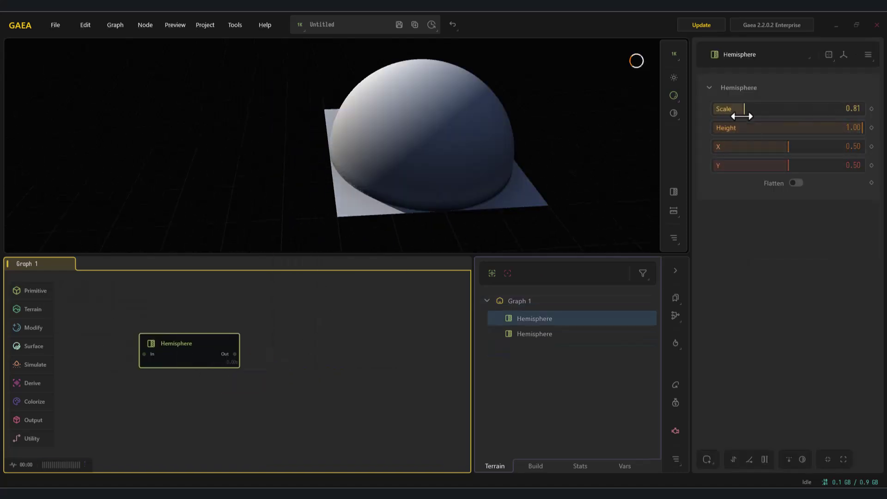
left_click_drag(742, 116, 798, 128)
left_click_drag(201, 368, 194, 404)
mouse_move(82, 317)
left_click(139, 313)
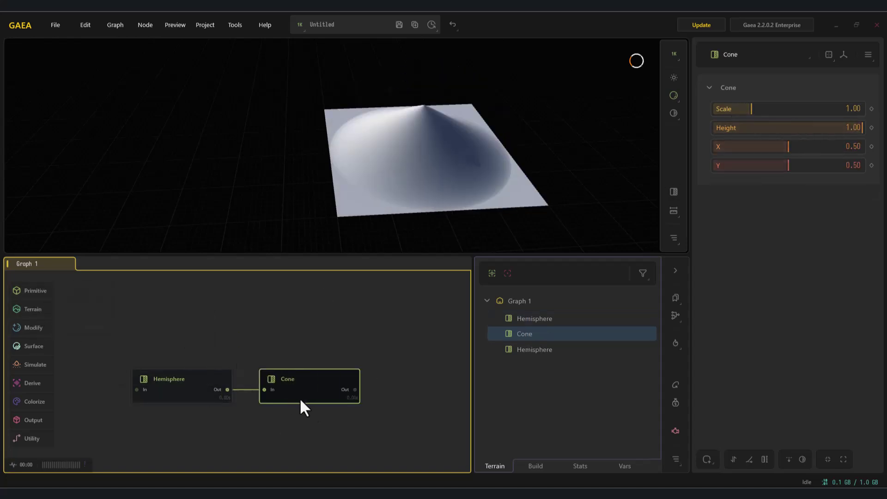
left_click(199, 393)
left_click(318, 391)
mouse_move(750, 111)
left_mouse_down()
mouse_move(740, 111)
mouse_move(780, 110)
mouse_move(727, 113)
mouse_move(747, 116)
left_mouse_up()
Lock the preview on the Cone and lower the Hemisphere's height to about 0.72
left_click(154, 384)
right_click(323, 391)
left_click(355, 253)
left_click(204, 378)
mouse_move(830, 133)
left_mouse_down()
mouse_move(782, 133)
mouse_move(821, 130)
left_mouse_up()
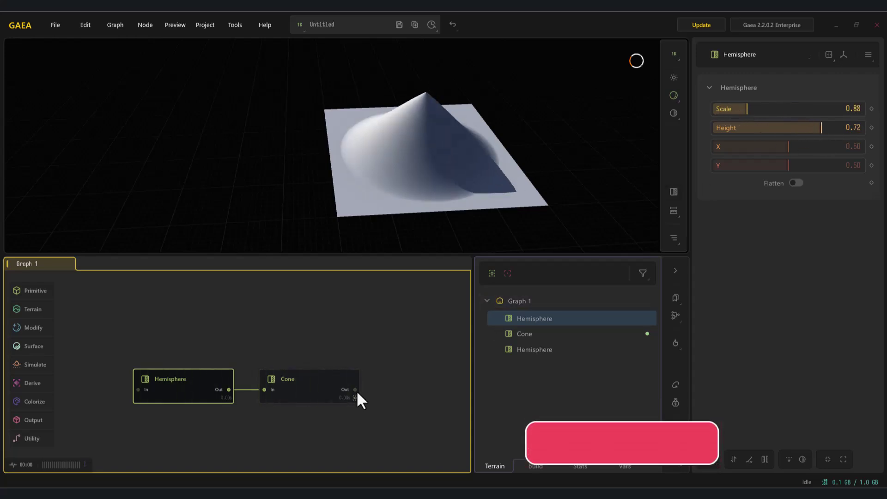
Erode the Cone with a Wizard2 node and lock the preview on the eroded result
left_click_drag(355, 389, 406, 400)
type("w")
left_click(455, 285)
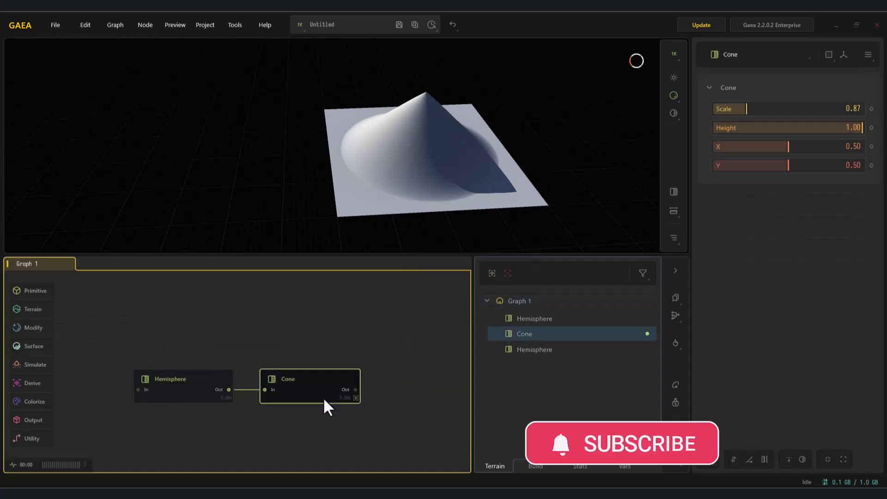
left_click_drag(356, 388, 400, 393)
type("w")
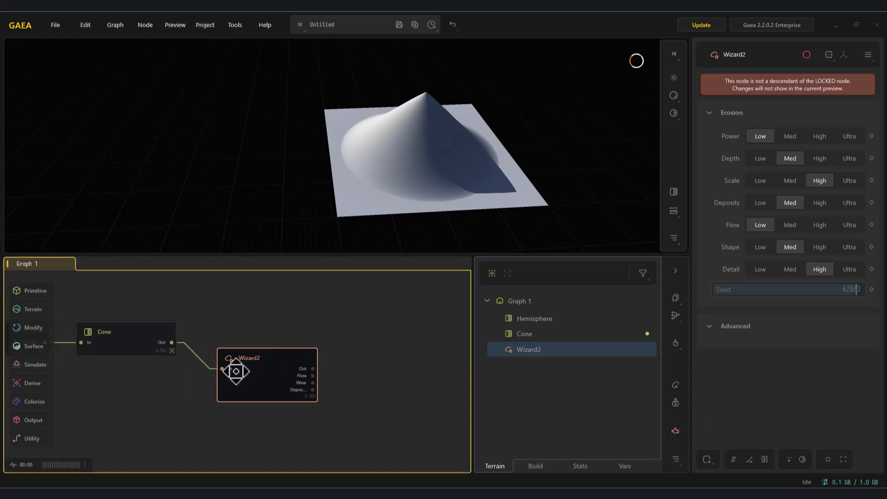
right_click(298, 375)
left_click(341, 233)
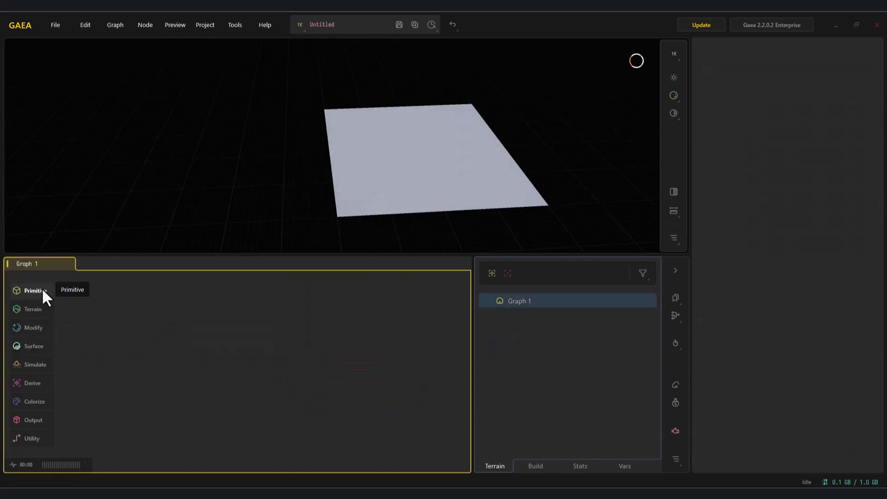
left_click(42, 288)
Add LinearGradient and RadialGradient nodes, disconnect them, and place RadialGradient below
mouse_move(84, 326)
left_click(151, 352)
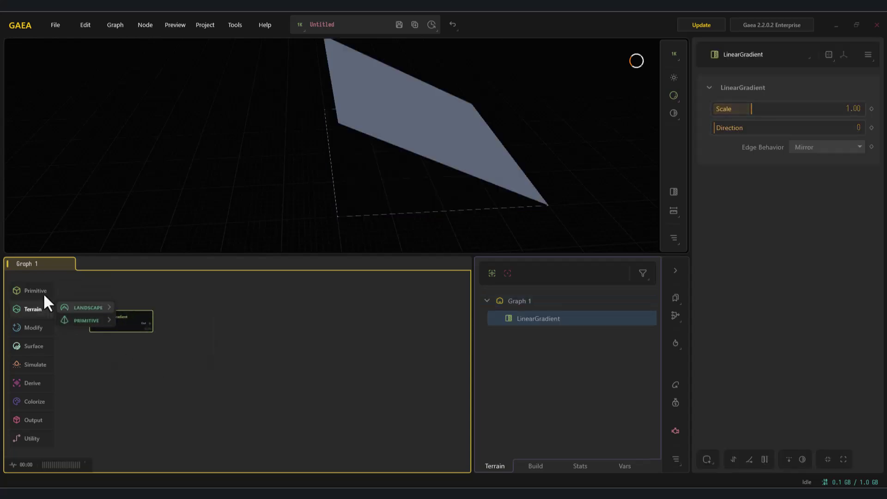
mouse_move(33, 289)
mouse_move(87, 327)
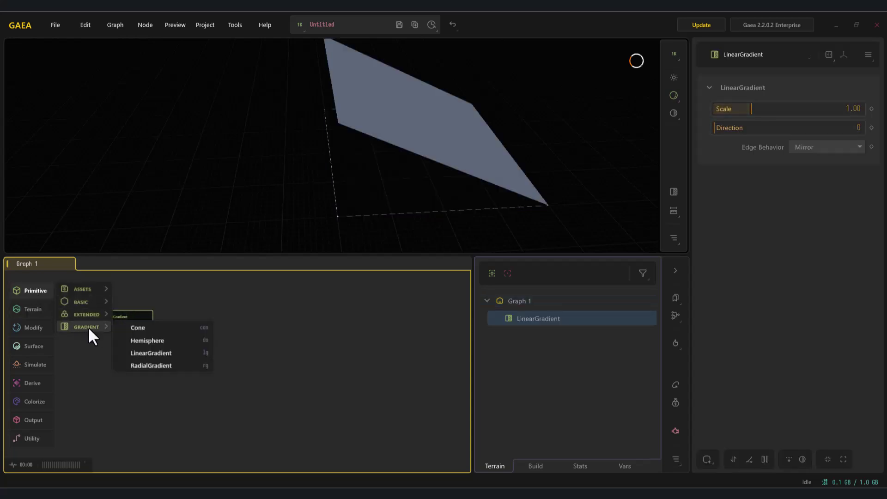
left_click(147, 365)
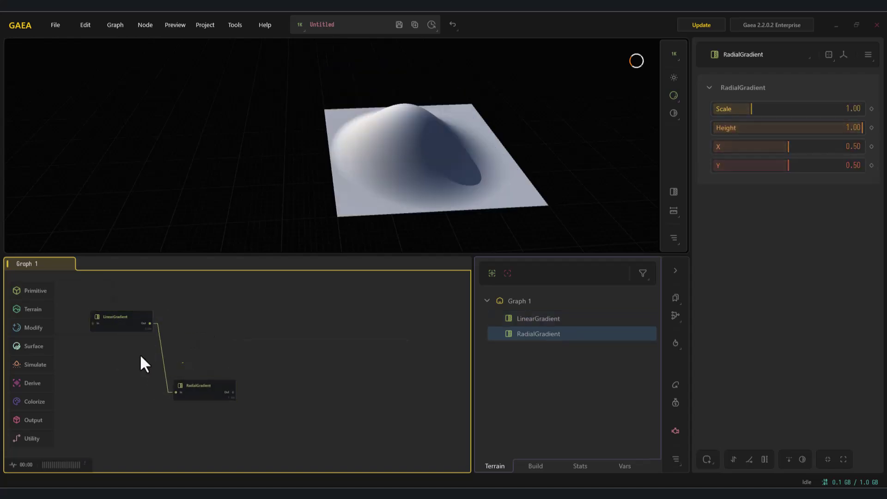
left_click_drag(132, 354, 133, 352)
key("Delete")
left_click_drag(206, 390, 123, 377)
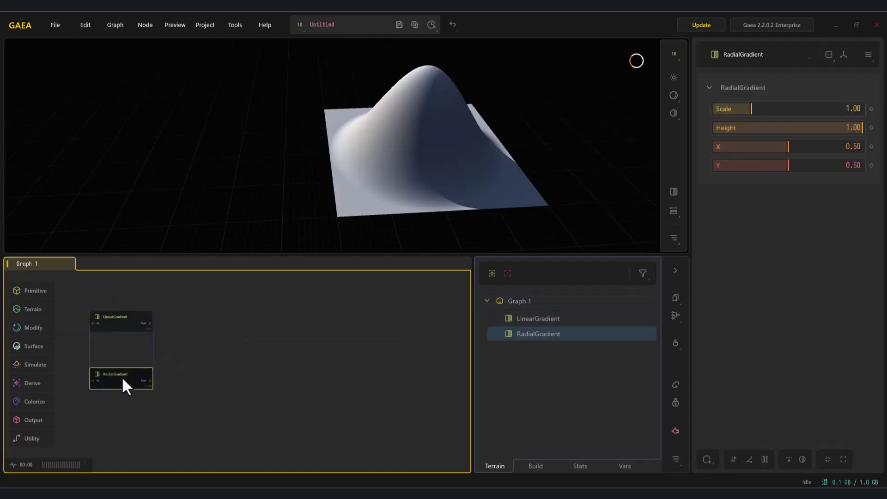
Set the LinearGradient's Scale to 1.42 and Direction to 169
left_click(124, 319)
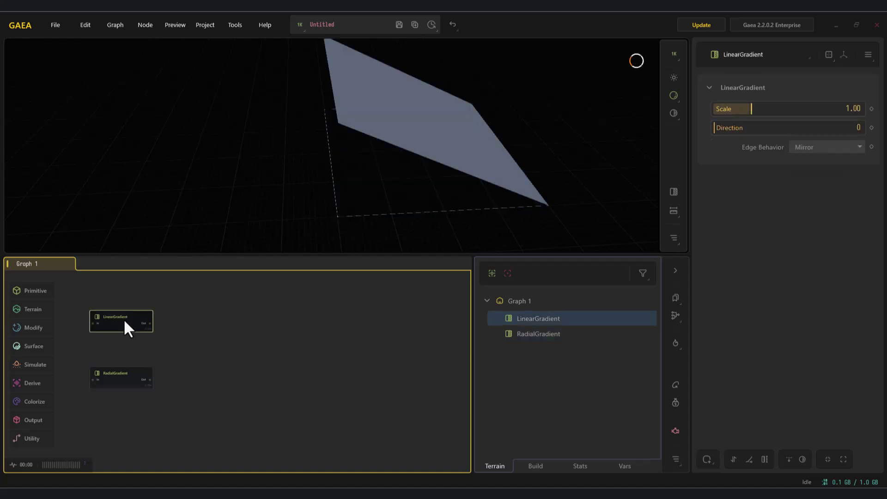
scroll(157, 319, "up", 3)
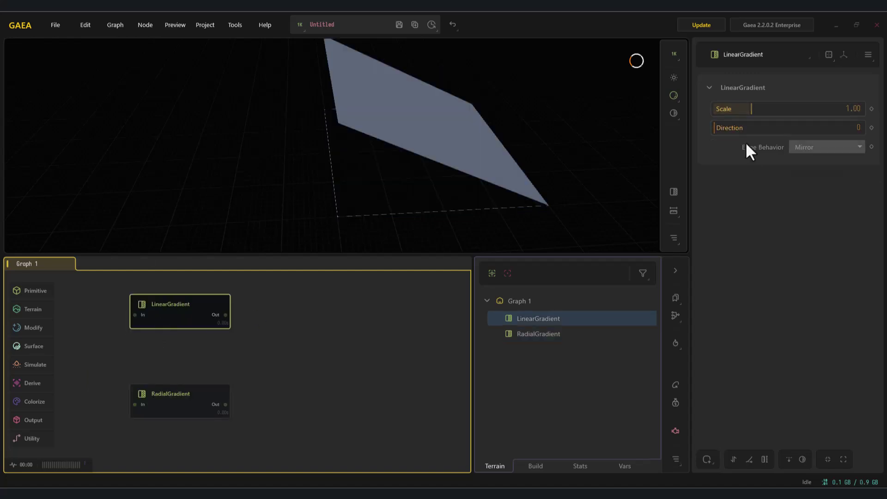
left_click_drag(775, 113, 778, 132)
Add a new Cone above the gradients and shrink it to scale 0.92
left_click(289, 356)
middle_click_drag(297, 346, 283, 383)
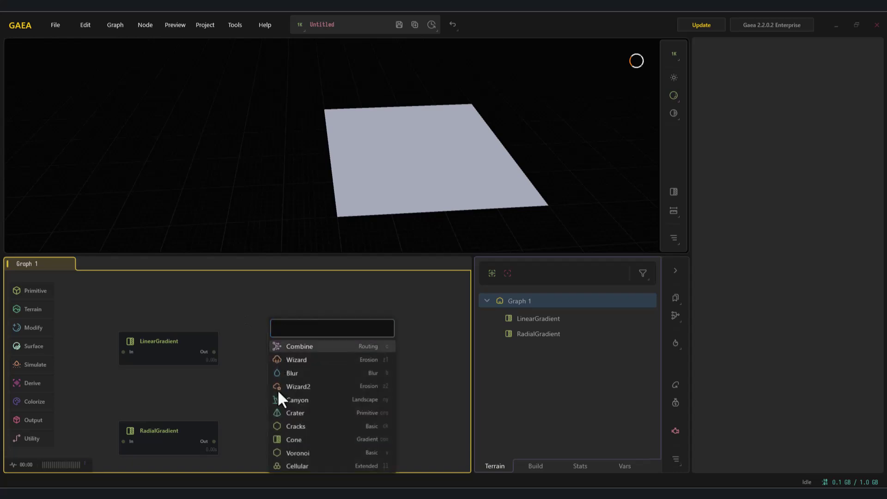
left_click(305, 440)
left_click_drag(325, 320, 296, 305)
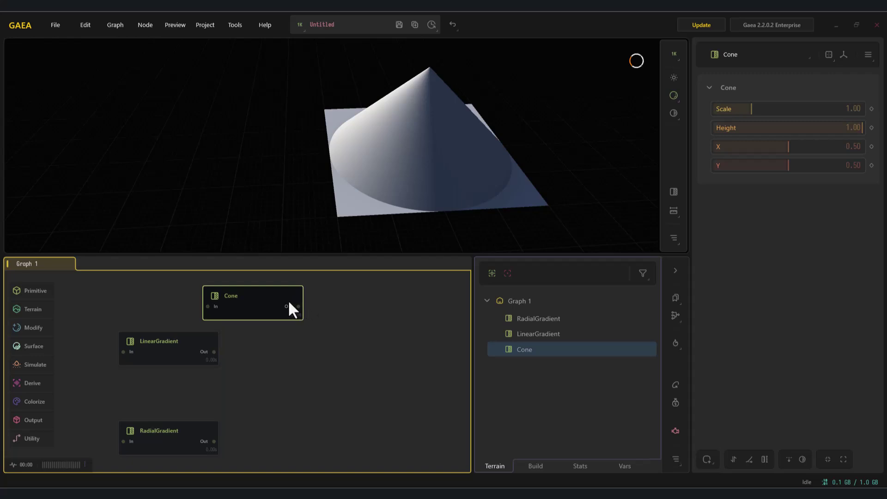
left_click_drag(750, 113, 746, 111)
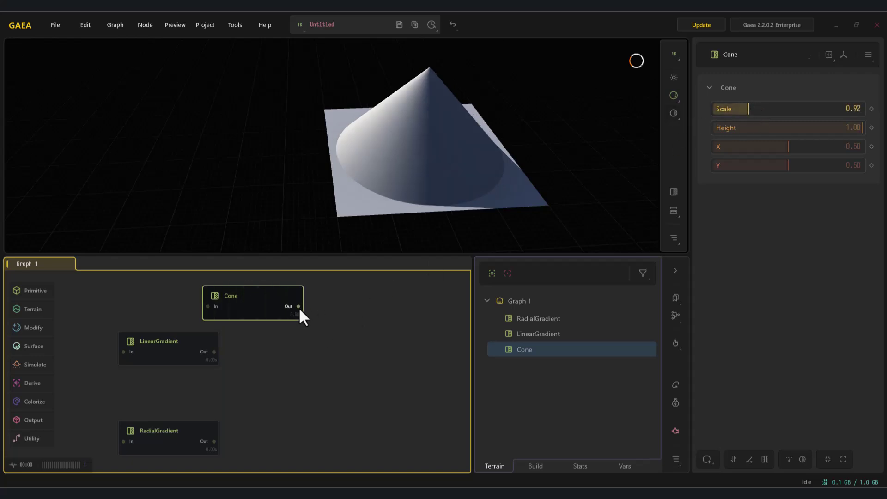
Erode the Cone with a Wizard2 node lined up beside it
left_click_drag(360, 325, 354, 322)
left_click(358, 322)
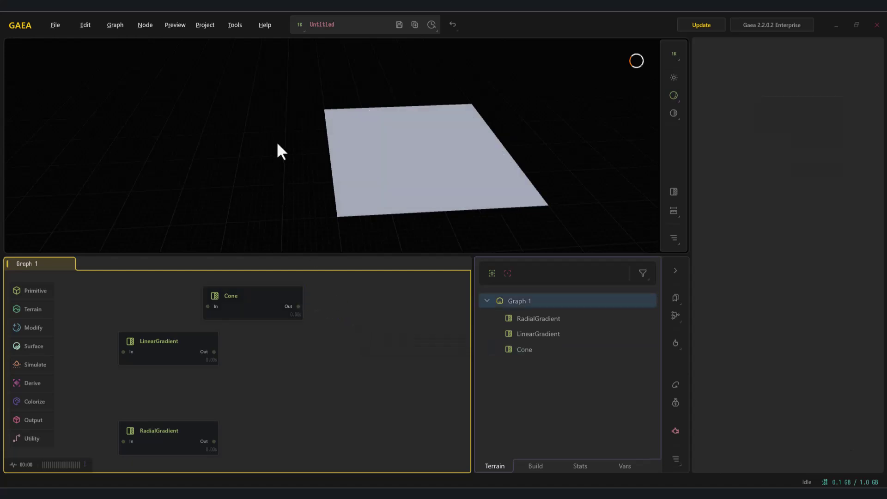
left_click_drag(301, 307, 343, 323)
type("w")
left_click(384, 206)
left_click_drag(225, 385, 273, 348)
middle_click_drag(256, 371, 288, 378)
Feed Wizard2 into the LinearGradient placed below it and adjust the gradient's scale and direction
left_click_drag(74, 374, 452, 395)
middle_click_drag(372, 365, 316, 356)
left_click_drag(294, 329, 332, 395)
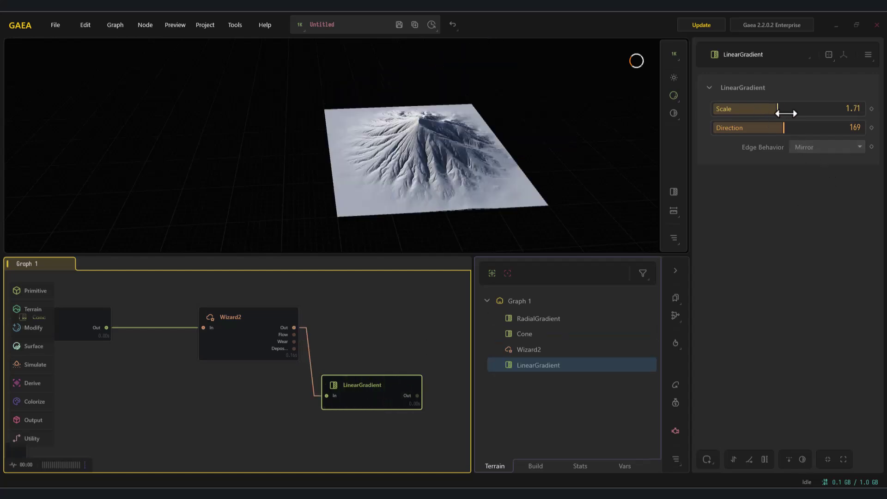
mouse_move(786, 114)
left_mouse_down()
mouse_move(709, 113)
mouse_move(774, 109)
mouse_move(841, 148)
left_mouse_up()
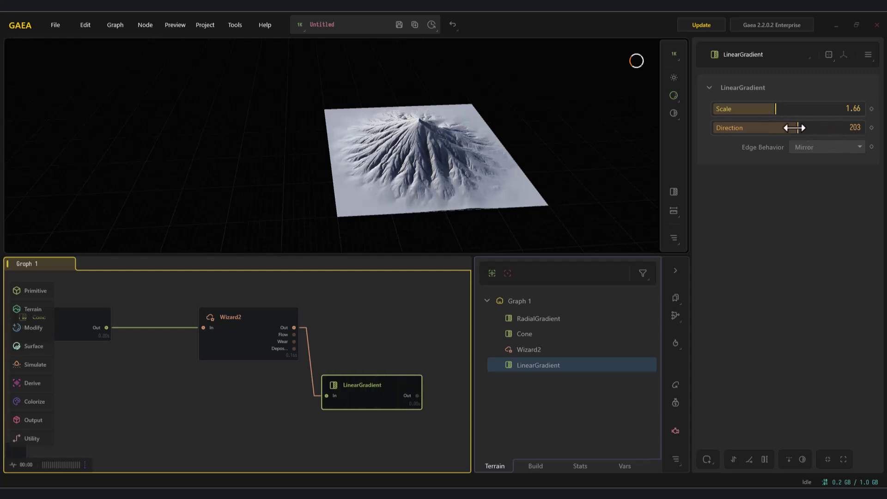